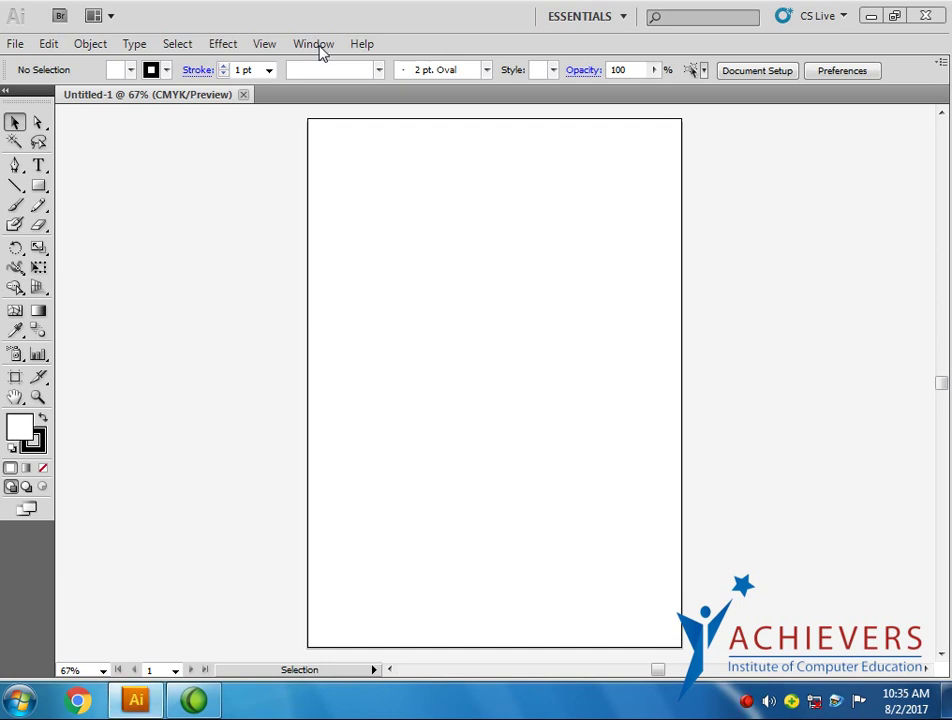
- Open the Pathfinder panel, close the Gradient/Color group, and float Pathfinder right of the artboard
{"action": "left_click", "coordinate": [320, 50]}
{"action": "left_click", "coordinate": [320, 50]}
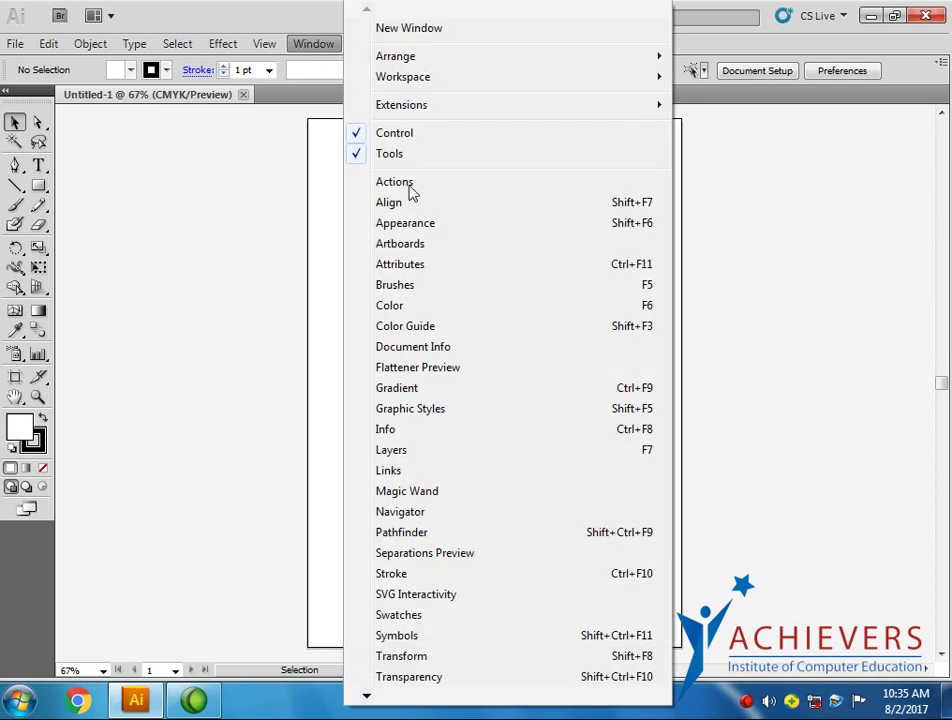
{"action": "left_click", "coordinate": [412, 538]}
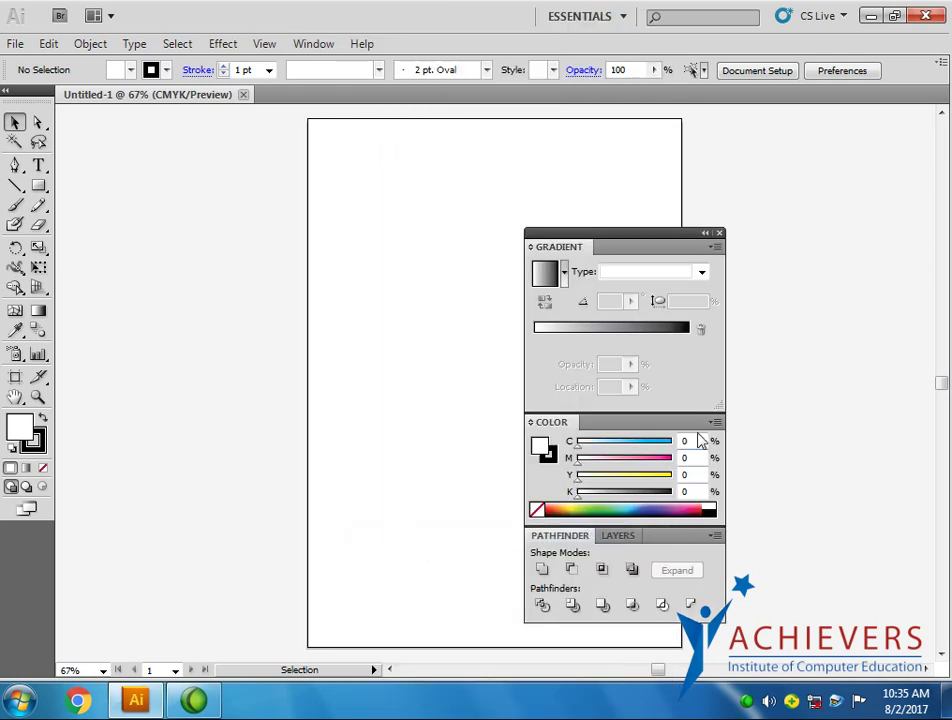
{"action": "mouse_move", "coordinate": [562, 549]}
{"action": "left_mouse_down"}
{"action": "mouse_move", "coordinate": [183, 297]}
{"action": "mouse_move", "coordinate": [102, 205]}
{"action": "left_mouse_up"}
{"action": "left_click", "coordinate": [719, 233]}
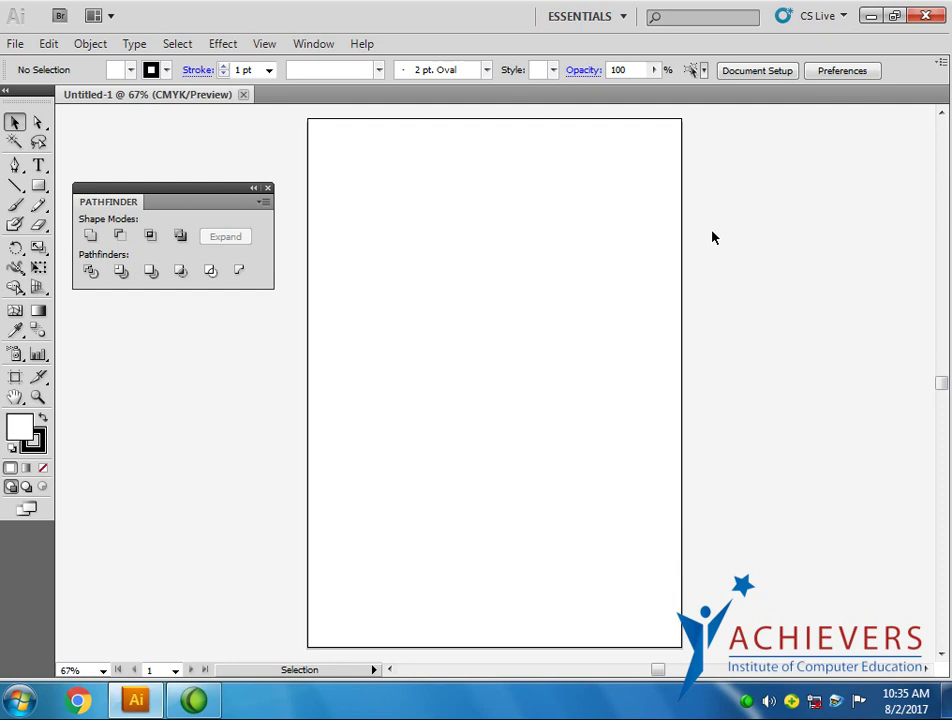
{"action": "left_click_drag", "start_coordinate": [197, 207], "coordinate": [829, 212]}
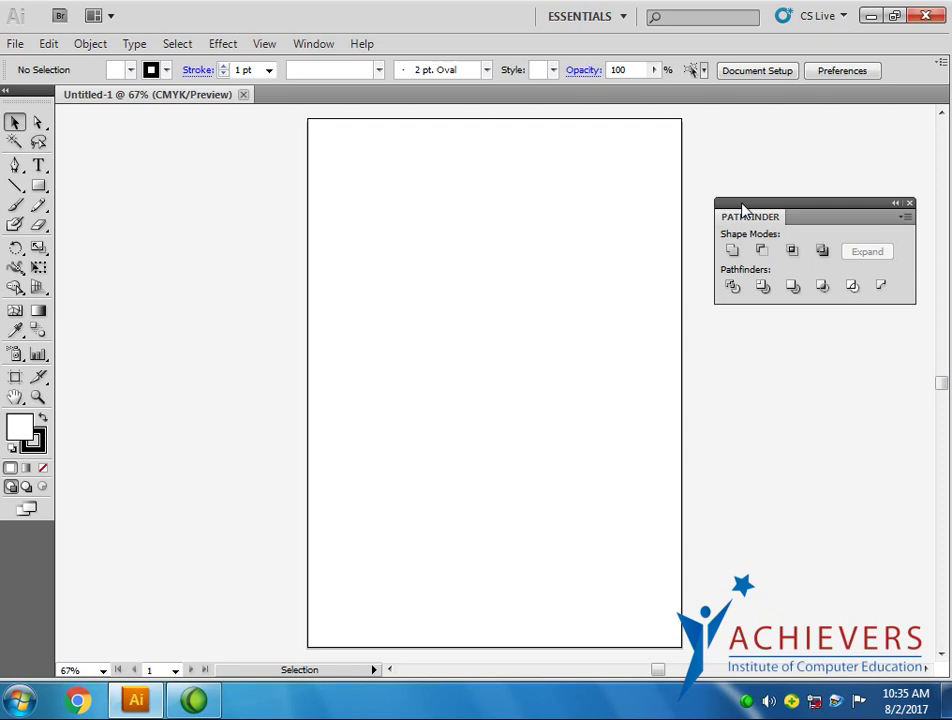
- Draw a circle near the artboard centre and fill it pink
{"action": "left_click", "coordinate": [38, 186]}
{"action": "left_click_drag", "start_coordinate": [40, 193], "coordinate": [121, 225]}
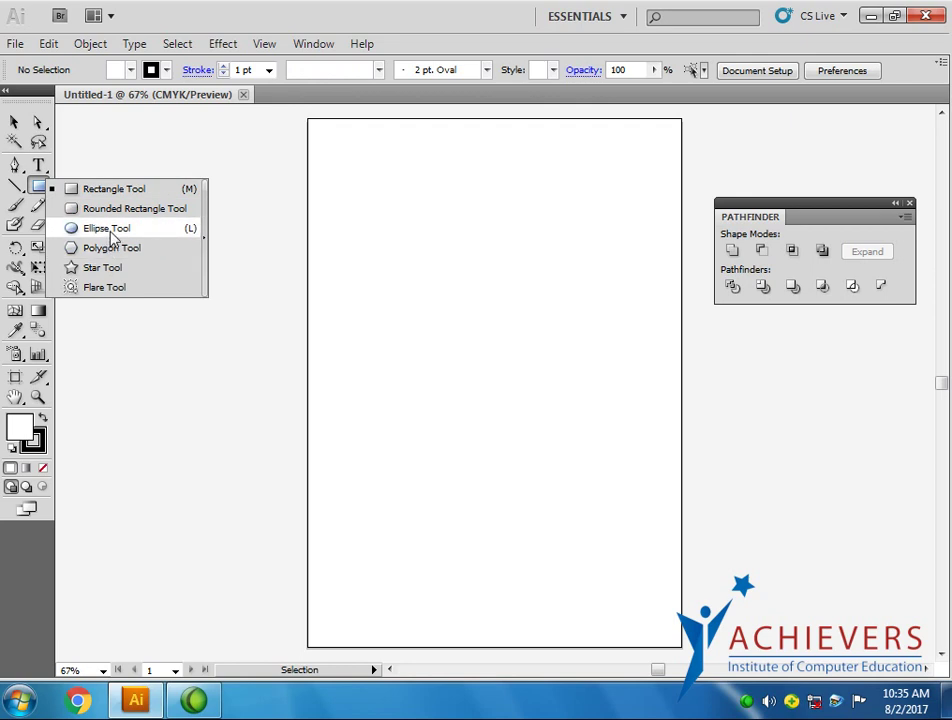
{"action": "left_click_drag", "start_coordinate": [370, 295], "coordinate": [518, 443]}
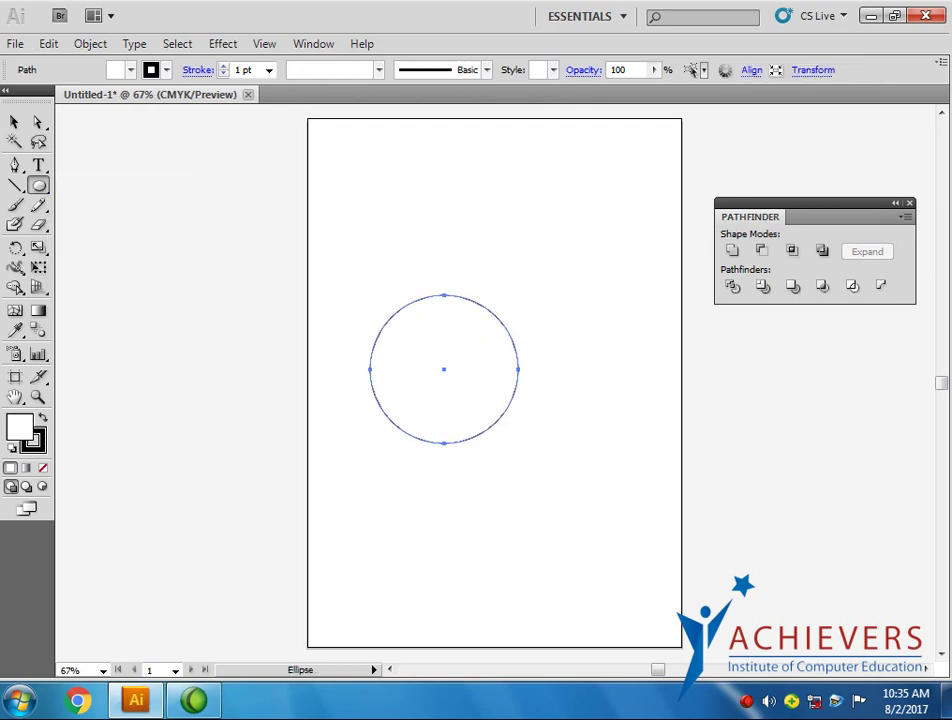
{"action": "left_click", "coordinate": [14, 121]}
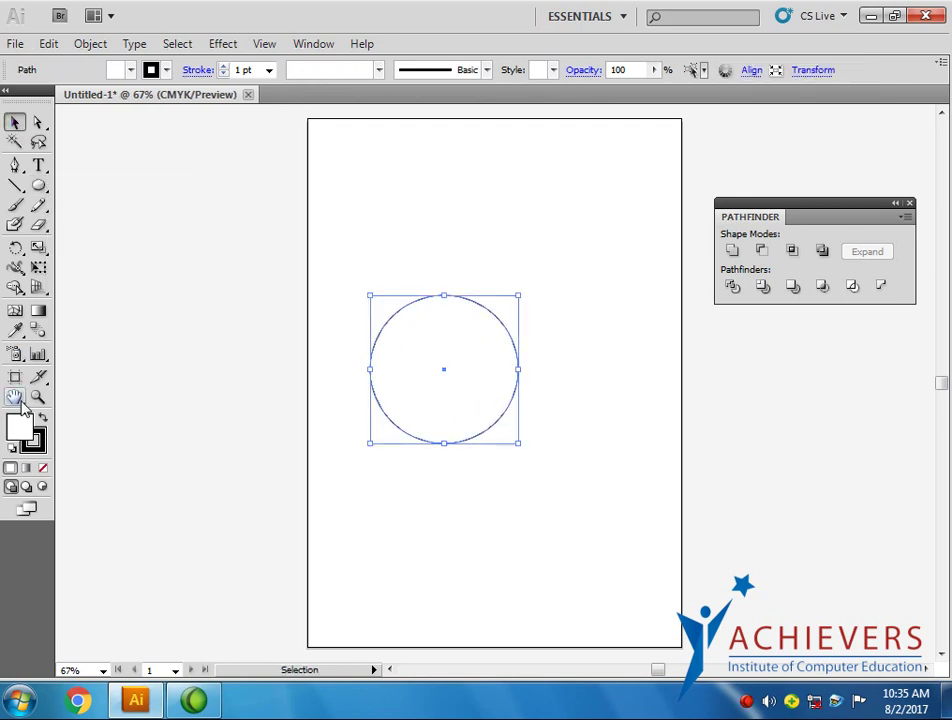
{"action": "double_click", "coordinate": [15, 310]}
{"action": "double_click", "coordinate": [20, 427]}
{"action": "left_click", "coordinate": [425, 257]}
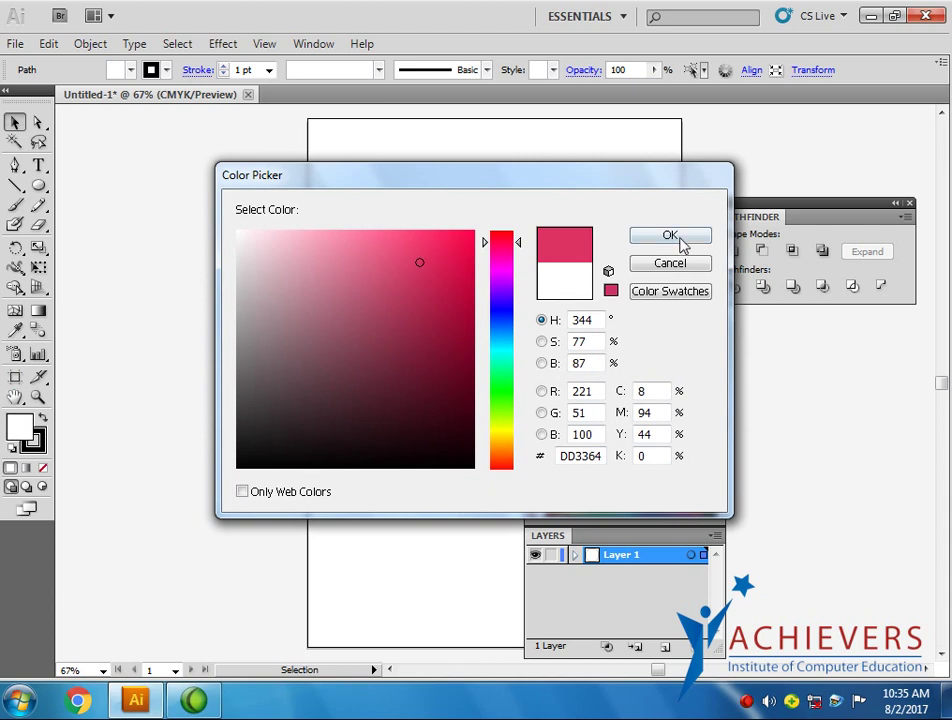
{"action": "left_click", "coordinate": [671, 240]}
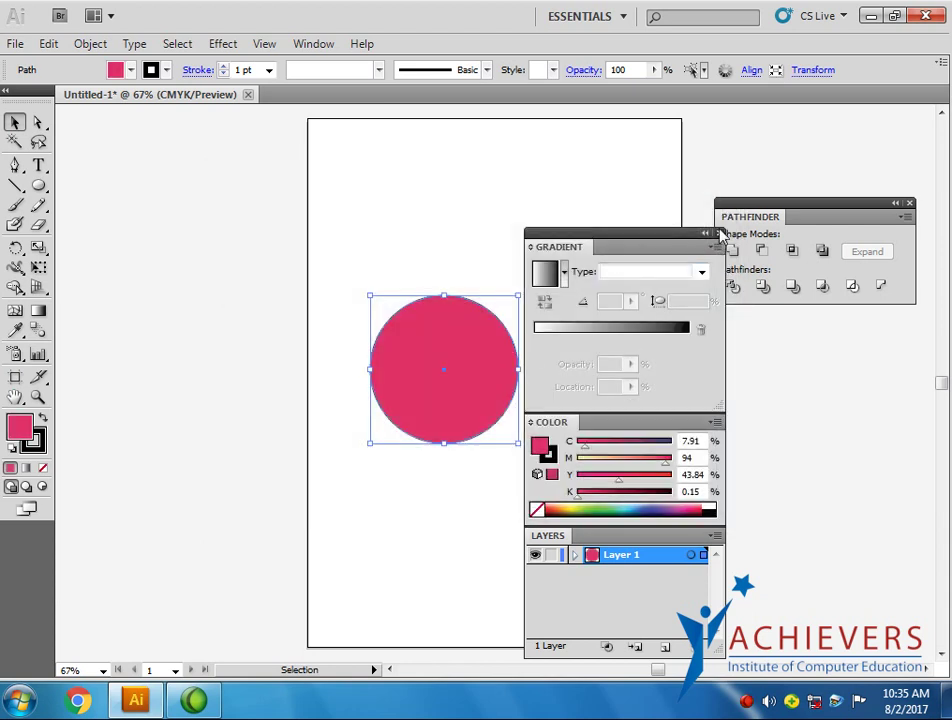
{"action": "left_click", "coordinate": [718, 233]}
{"action": "left_click_drag", "start_coordinate": [461, 337], "coordinate": [479, 321]}
- Draw a star, move it onto the circle's top, and fill it green
{"action": "mouse_move", "coordinate": [38, 187]}
{"action": "left_mouse_down"}
{"action": "mouse_move", "coordinate": [87, 228]}
{"action": "mouse_move", "coordinate": [102, 266]}
{"action": "left_mouse_up"}
{"action": "left_click_drag", "start_coordinate": [461, 357], "coordinate": [488, 416]}
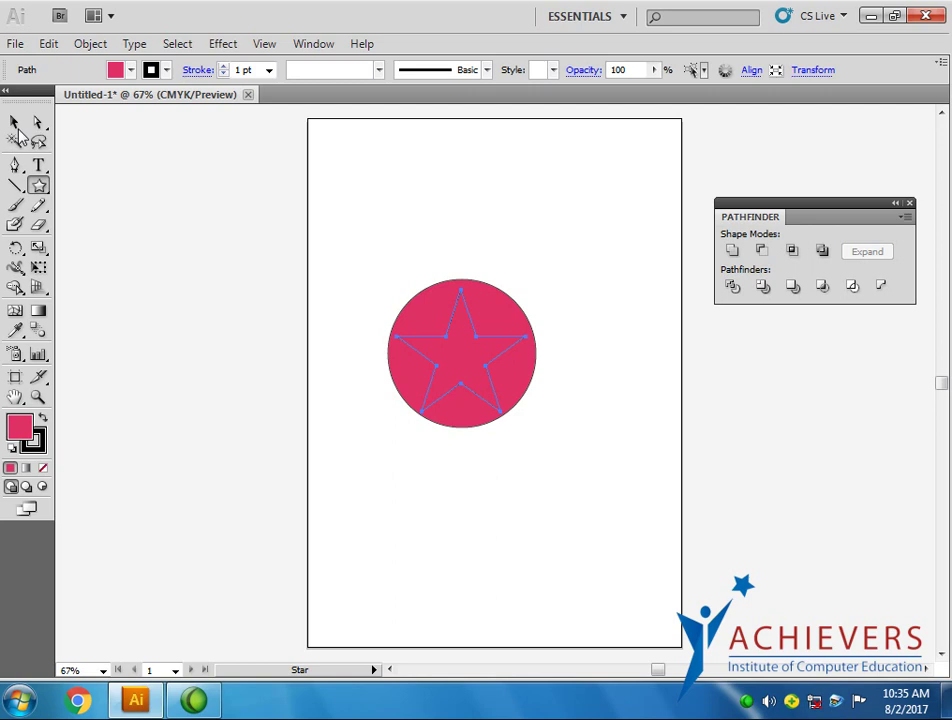
{"action": "left_click", "coordinate": [15, 122]}
{"action": "left_click_drag", "start_coordinate": [440, 357], "coordinate": [437, 307]}
{"action": "double_click", "coordinate": [28, 427]}
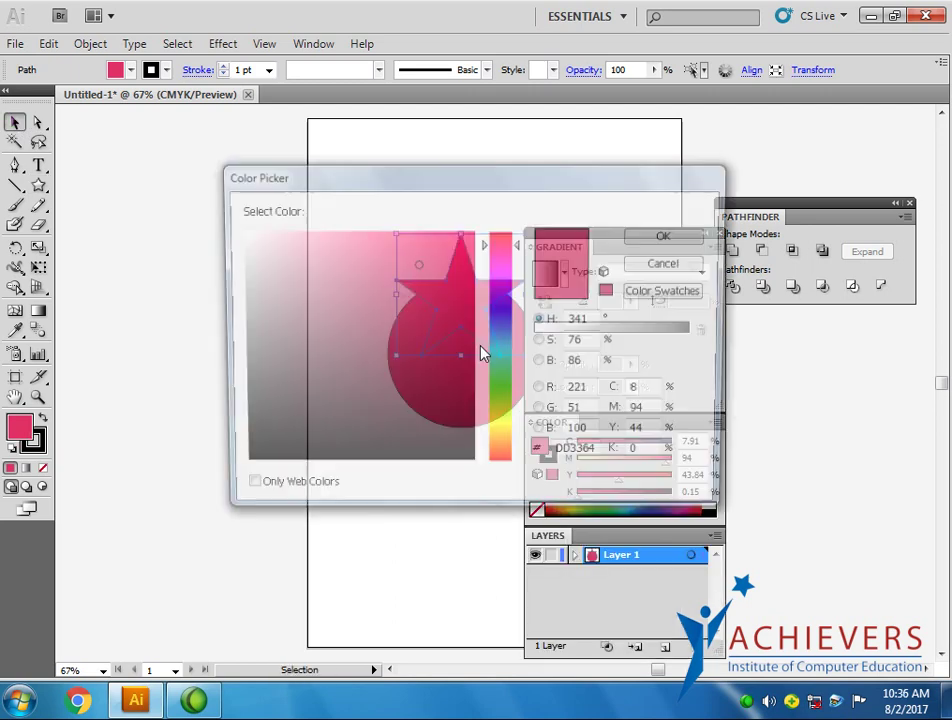
{"action": "left_click", "coordinate": [379, 255]}
{"action": "left_click", "coordinate": [505, 405]}
{"action": "left_click", "coordinate": [427, 245]}
{"action": "left_click", "coordinate": [670, 235]}
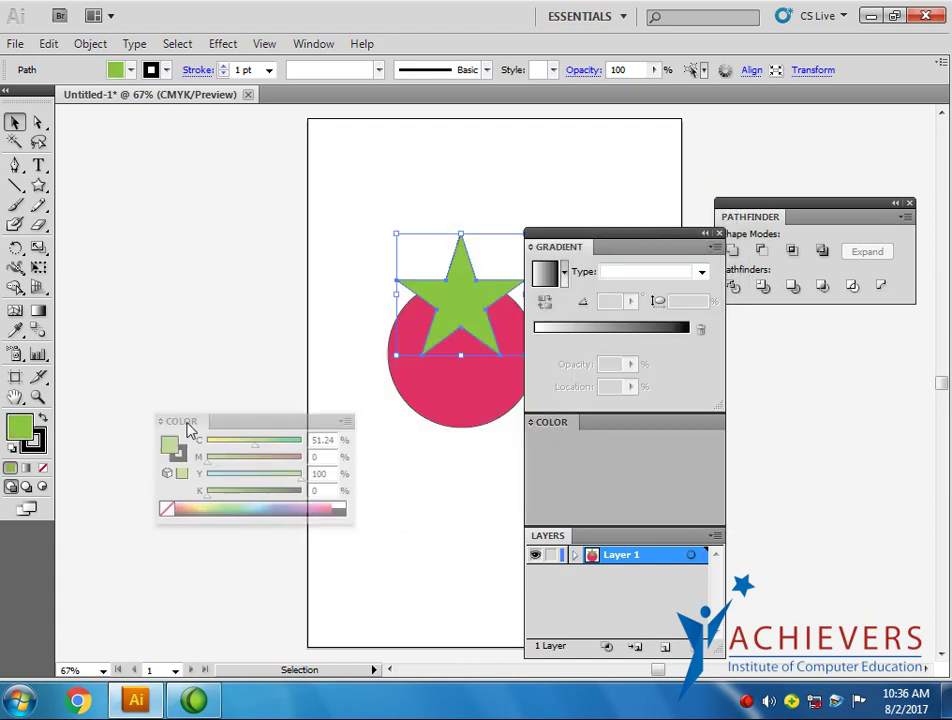
- Float the Color panel below the Pathfinder panel and close its leftover panel group
{"action": "left_click_drag", "start_coordinate": [558, 428], "coordinate": [188, 427]}
{"action": "left_click", "coordinate": [719, 233]}
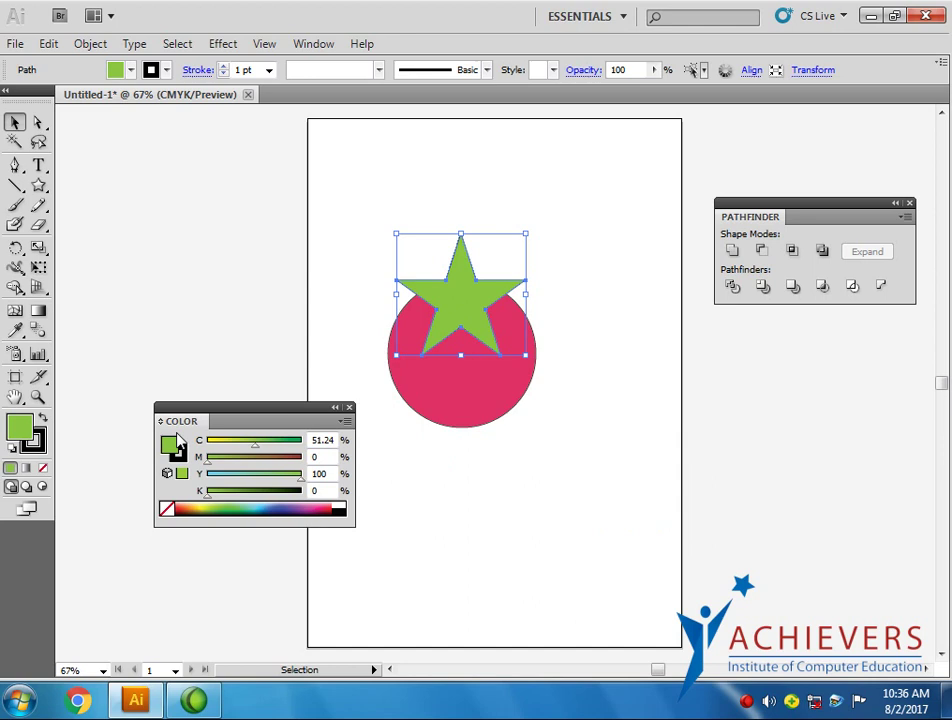
{"action": "mouse_move", "coordinate": [276, 414]}
{"action": "left_mouse_down"}
{"action": "mouse_move", "coordinate": [824, 357]}
{"action": "mouse_move", "coordinate": [818, 347]}
{"action": "left_mouse_up"}
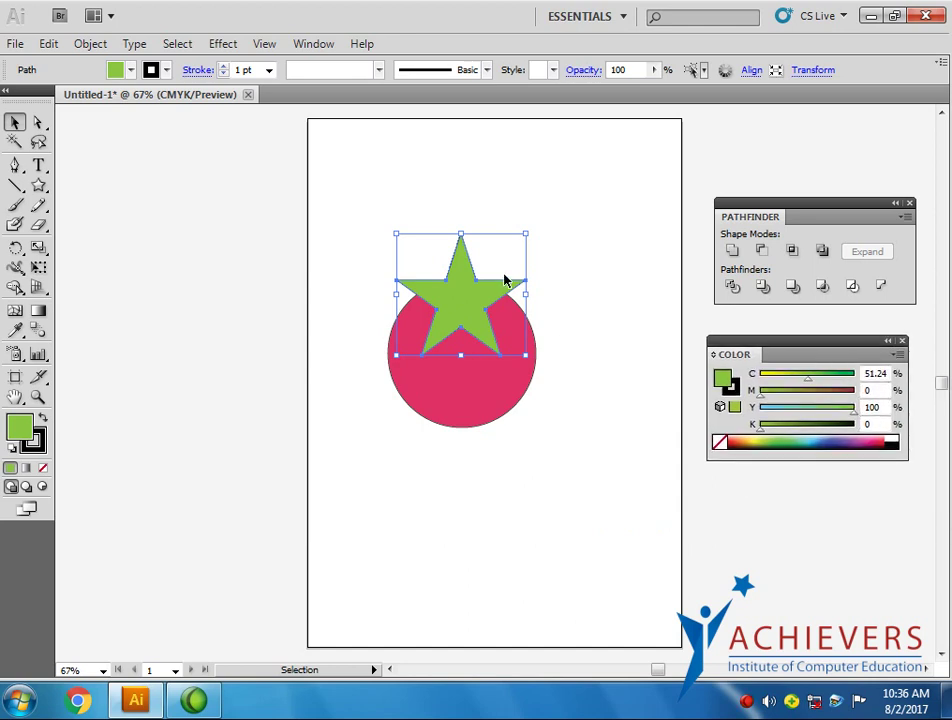
- Duplicate the star off the artboard to the left, then select the circle and its star
{"action": "mouse_move", "coordinate": [463, 287]}
{"action": "left_mouse_down"}
{"action": "mouse_move", "coordinate": [483, 425]}
{"action": "mouse_move", "coordinate": [478, 403]}
{"action": "left_mouse_up"}
{"action": "left_click", "coordinate": [600, 478]}
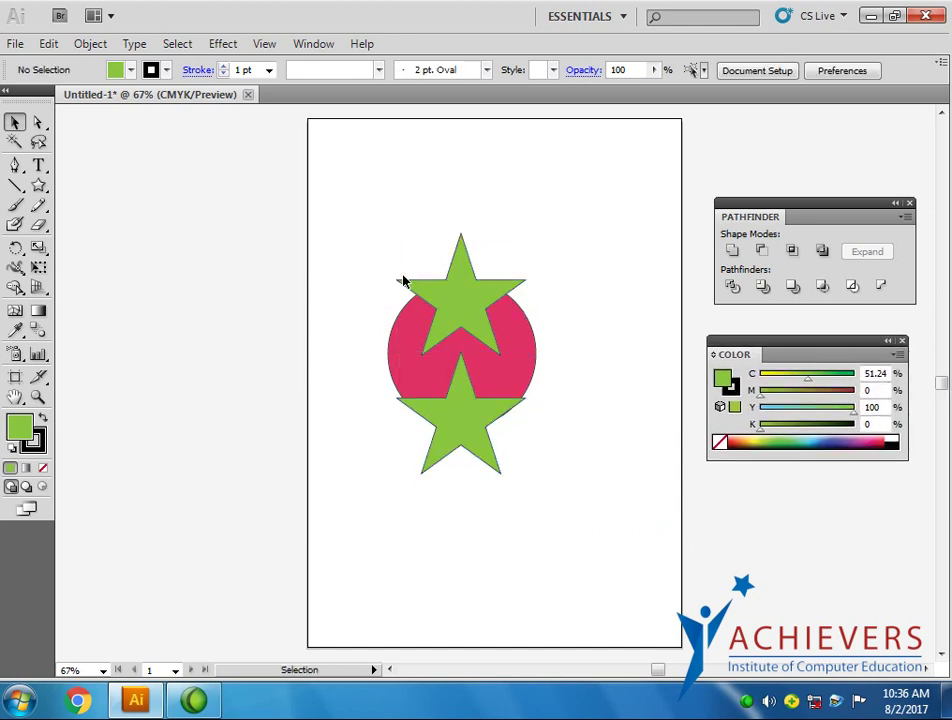
{"action": "left_click_drag", "start_coordinate": [368, 227], "coordinate": [575, 499]}
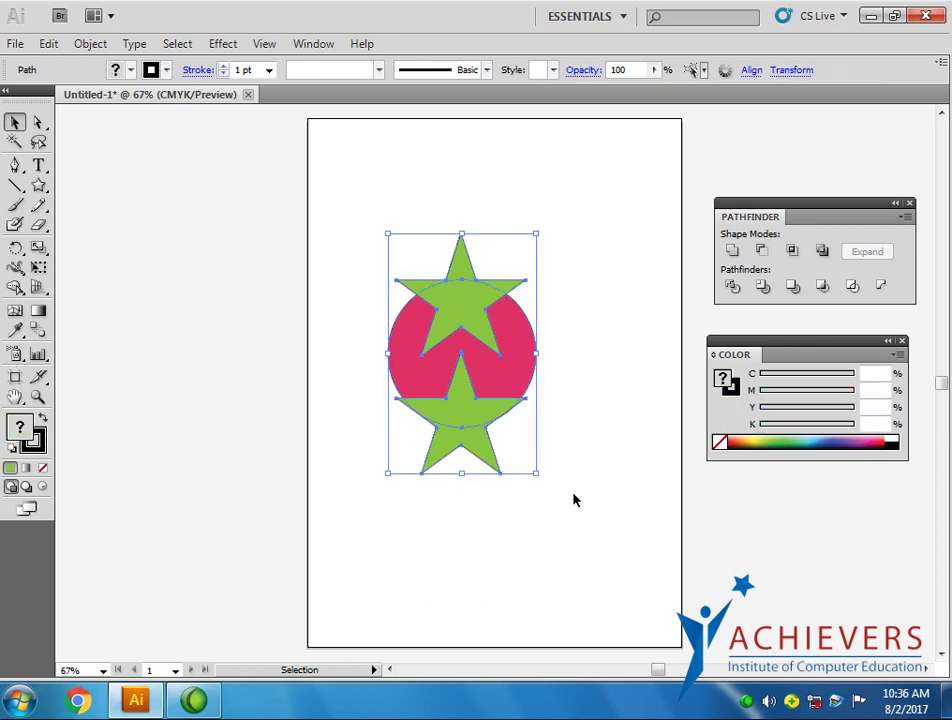
{"action": "left_click", "coordinate": [574, 499]}
{"action": "left_click_drag", "start_coordinate": [465, 419], "coordinate": [190, 412]}
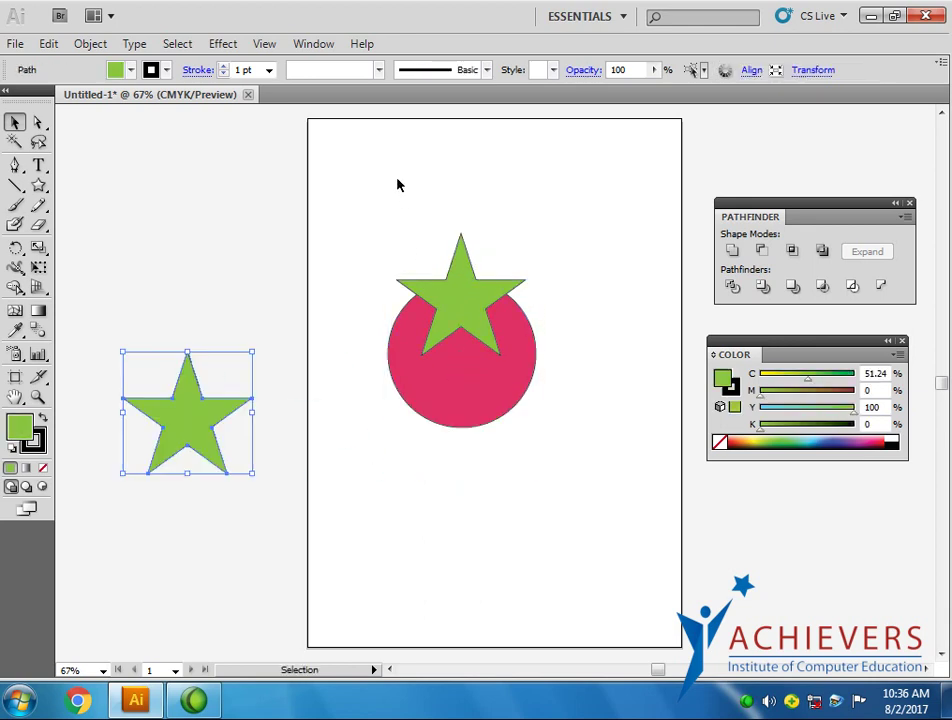
{"action": "left_click_drag", "start_coordinate": [397, 184], "coordinate": [598, 468]}
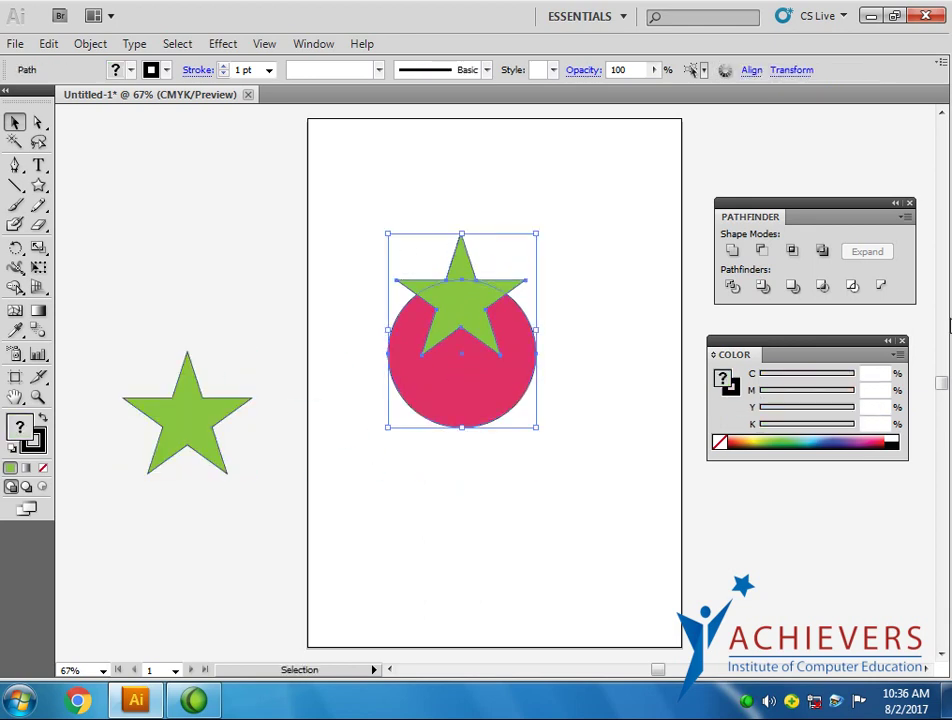
- Unite the star and circle, then undo the merge and deselect
{"action": "left_click", "coordinate": [739, 252]}
{"action": "left_click", "coordinate": [603, 321]}
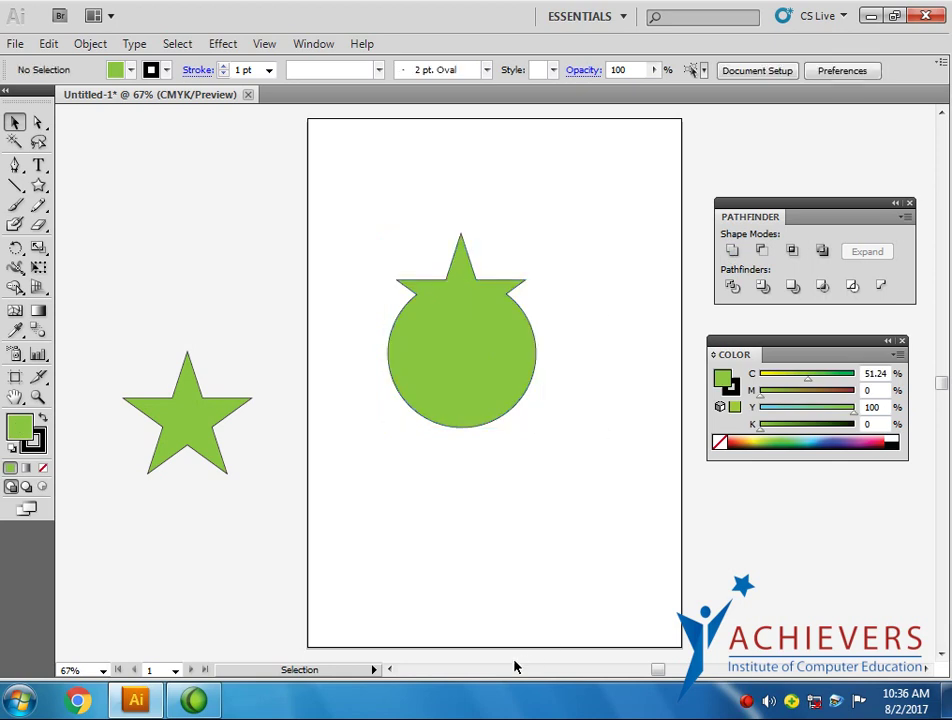
{"action": "key", "text": "ctrl+z"}
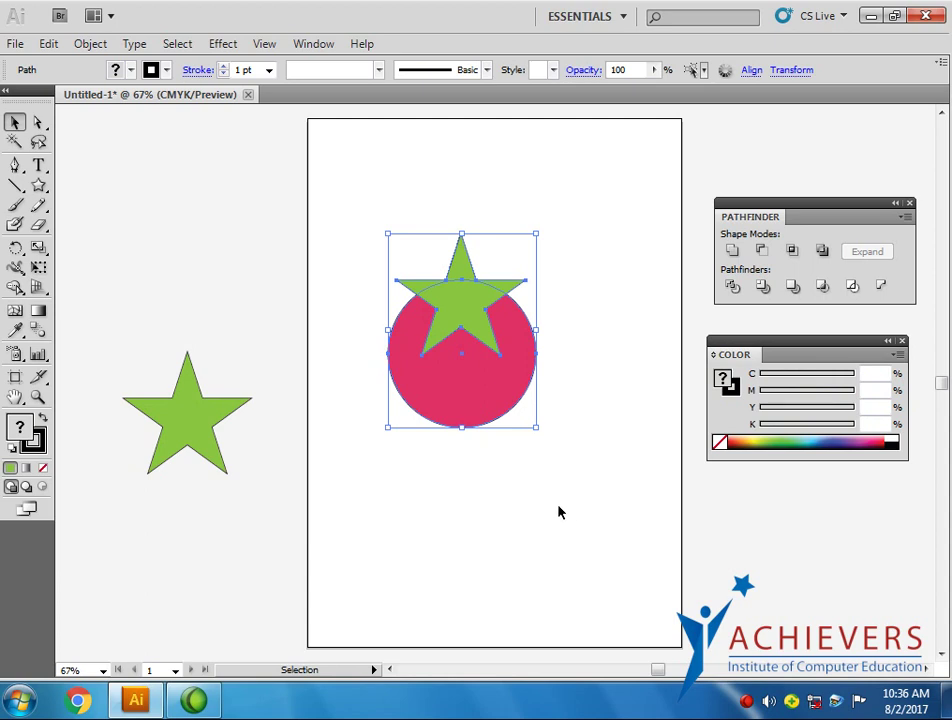
{"action": "left_click", "coordinate": [603, 436]}
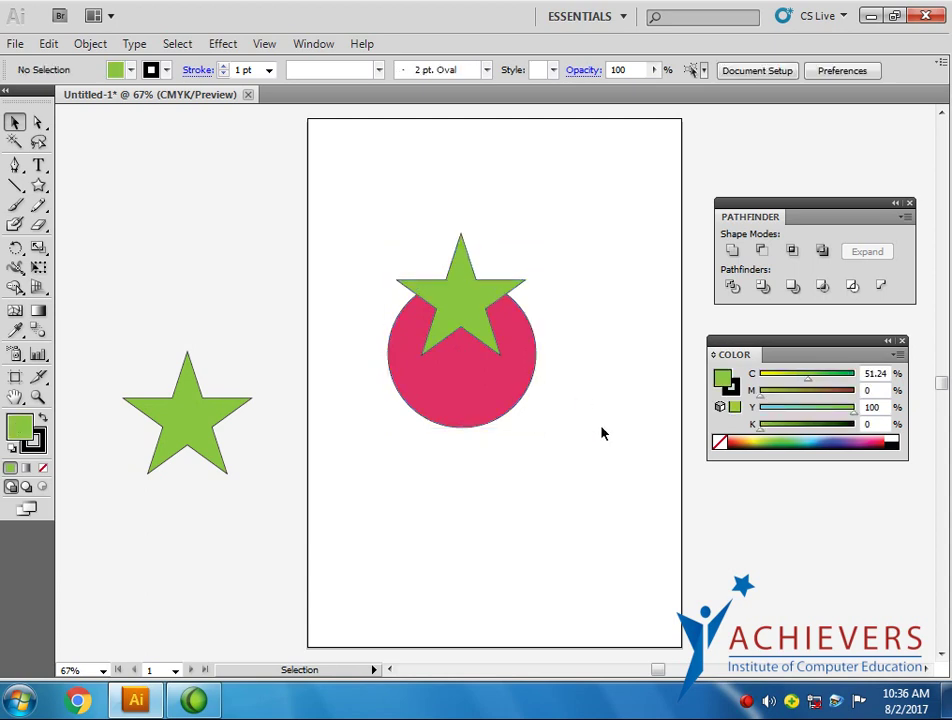
- Recolour the star on the circle a bright magenta
{"action": "left_click", "coordinate": [459, 314]}
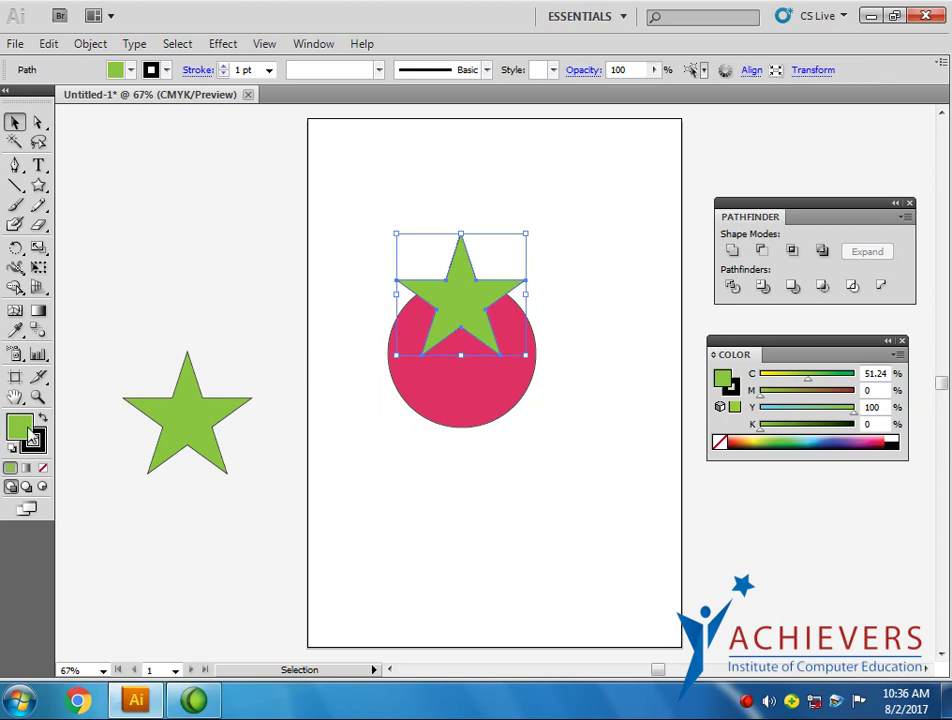
{"action": "double_click", "coordinate": [722, 378]}
{"action": "left_click_drag", "start_coordinate": [487, 412], "coordinate": [487, 377]}
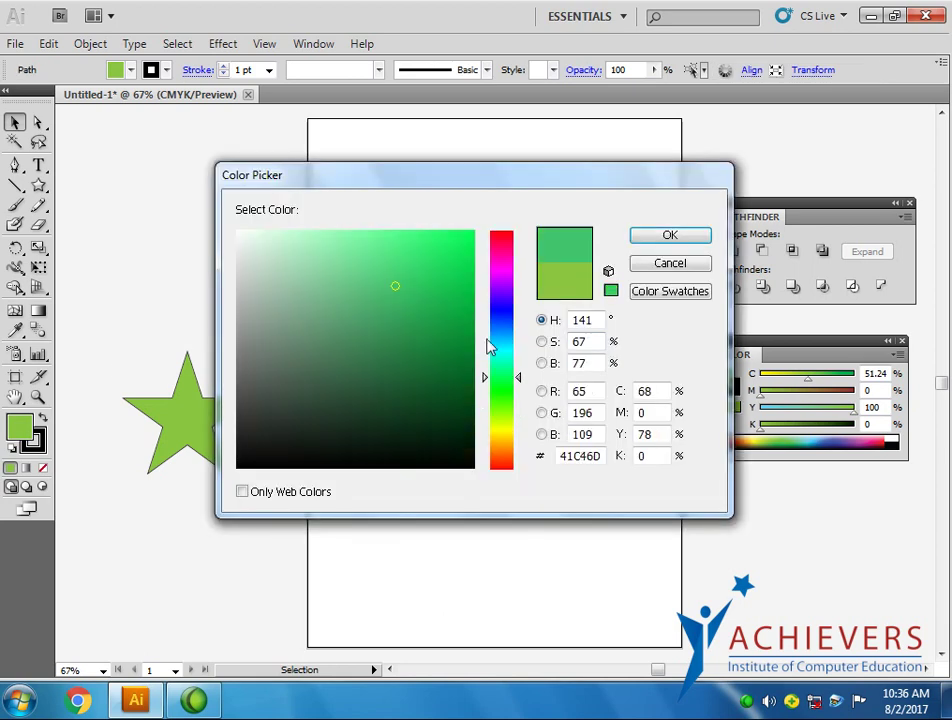
{"action": "left_click", "coordinate": [501, 269]}
{"action": "left_click", "coordinate": [459, 235]}
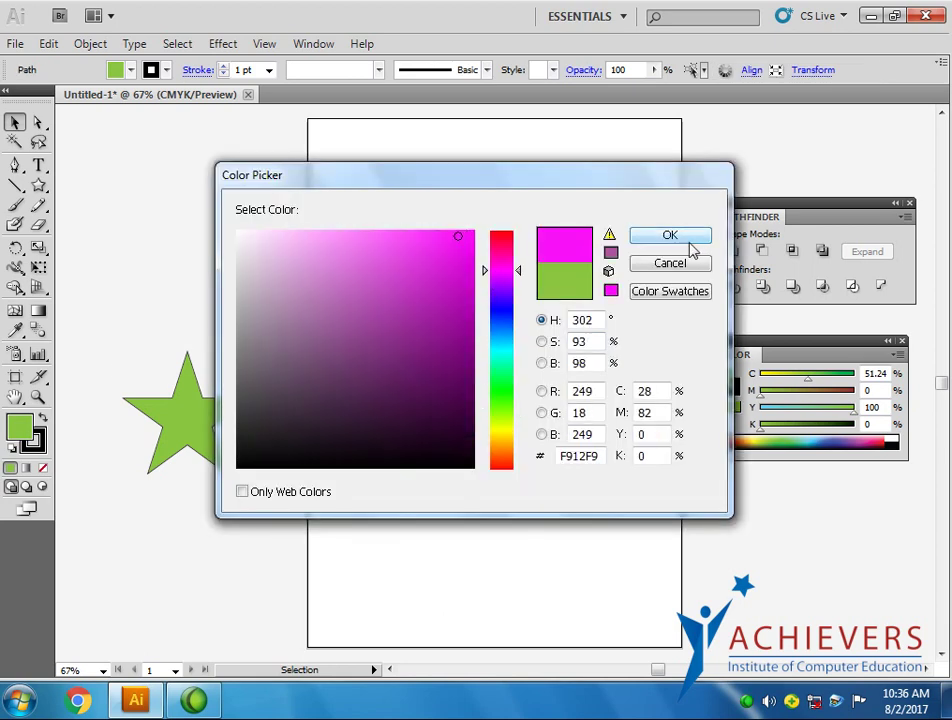
{"action": "left_click", "coordinate": [686, 244]}
- Make the circle green by sampling the left star with the Eyedropper
{"action": "left_click", "coordinate": [466, 414]}
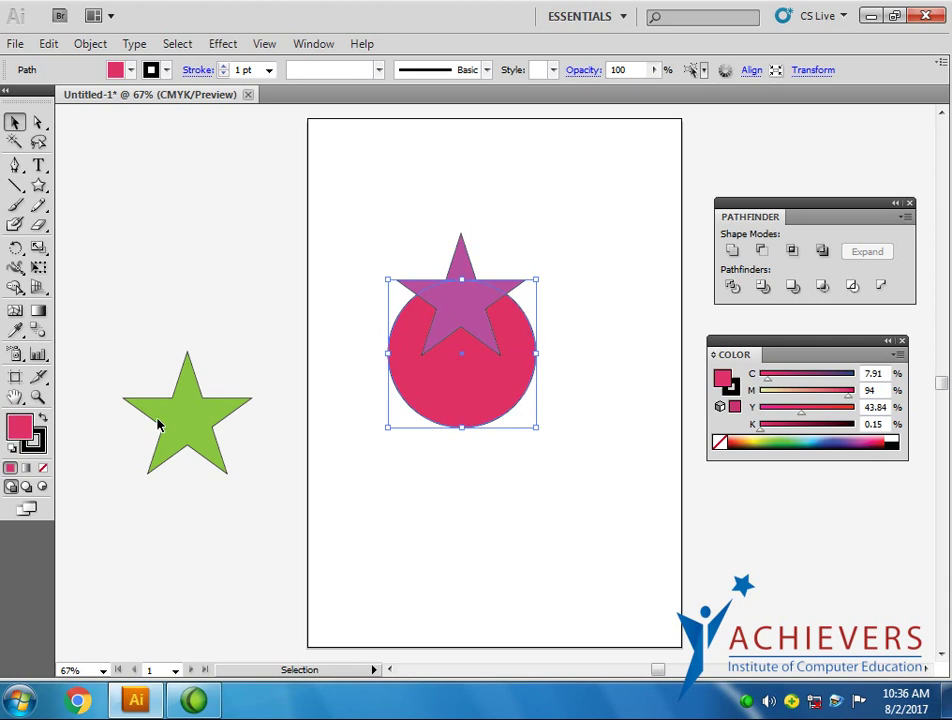
{"action": "left_click", "coordinate": [15, 330]}
{"action": "left_click", "coordinate": [174, 404]}
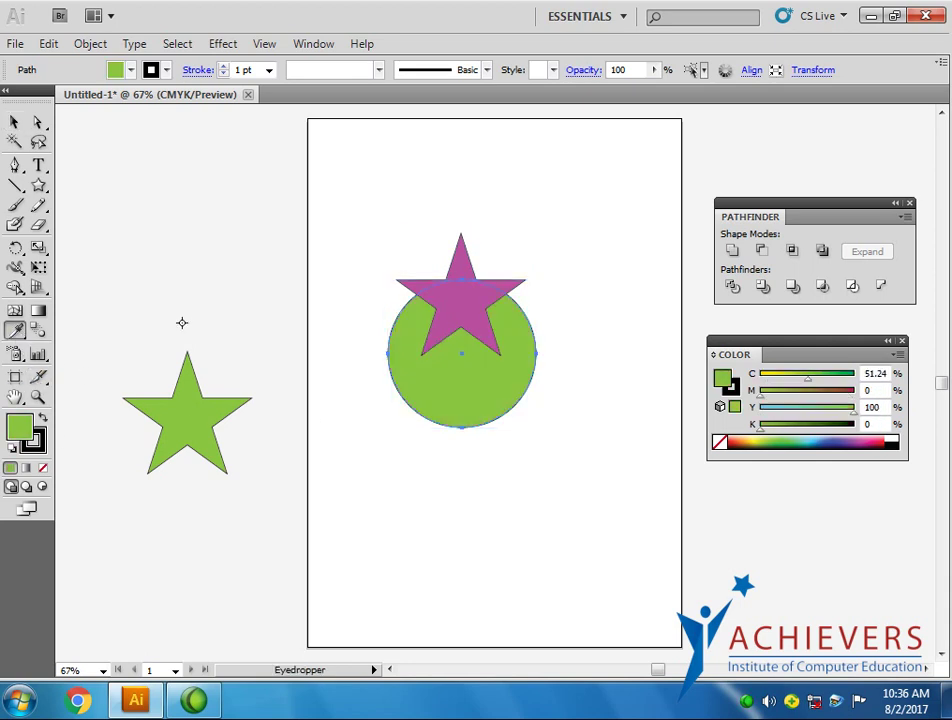
{"action": "left_click", "coordinate": [14, 121]}
- Unite the star and circle again, undo it, and move the magenta star upper left
{"action": "left_click_drag", "start_coordinate": [392, 229], "coordinate": [482, 340]}
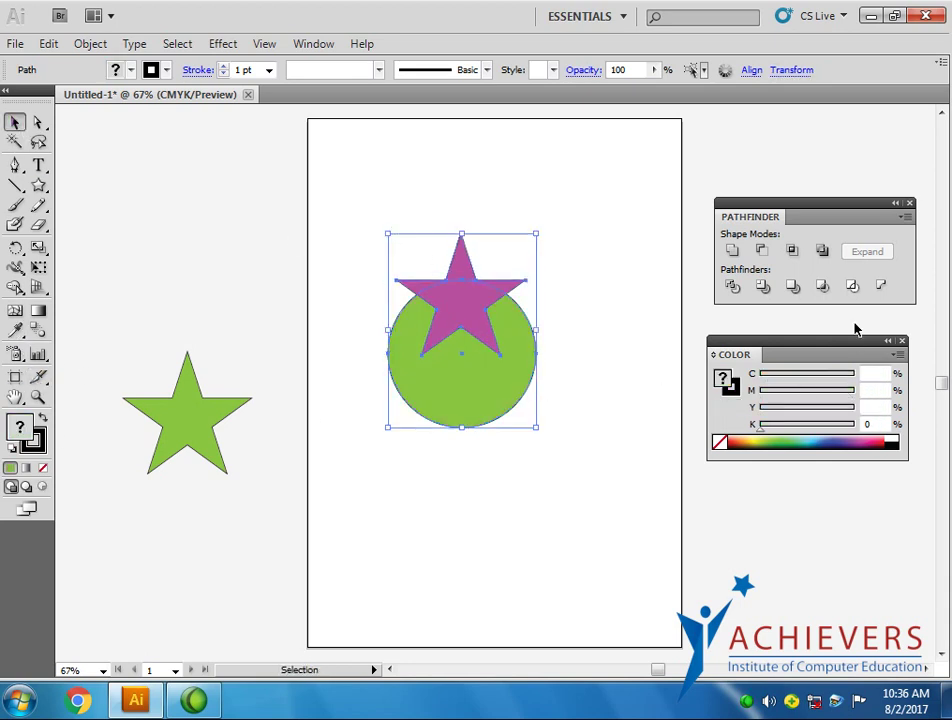
{"action": "left_click", "coordinate": [734, 251]}
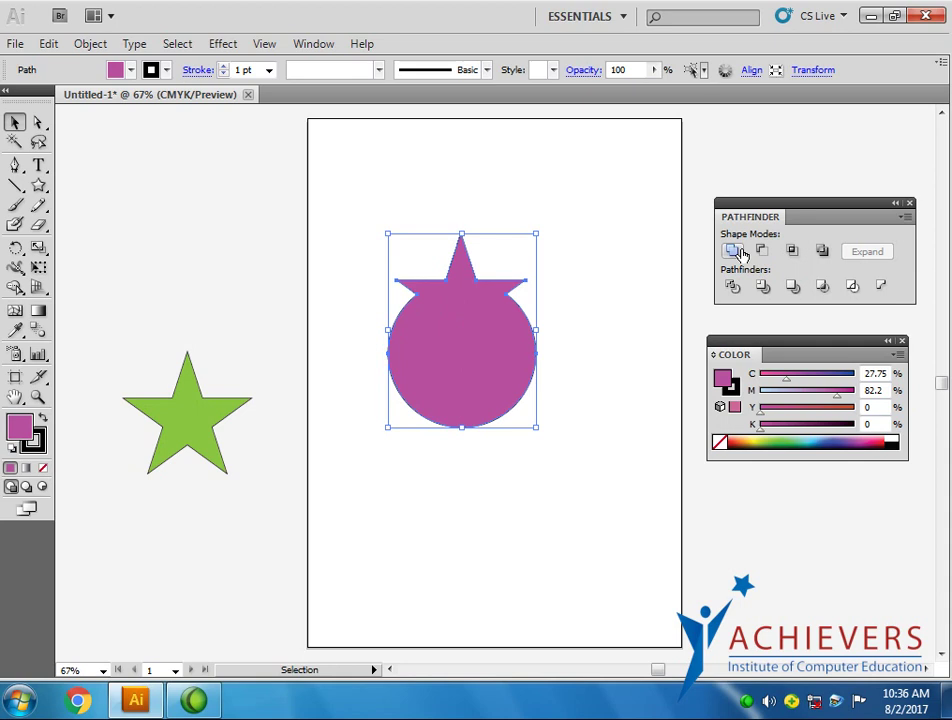
{"action": "key", "text": "ctrl+z"}
{"action": "left_click", "coordinate": [584, 512]}
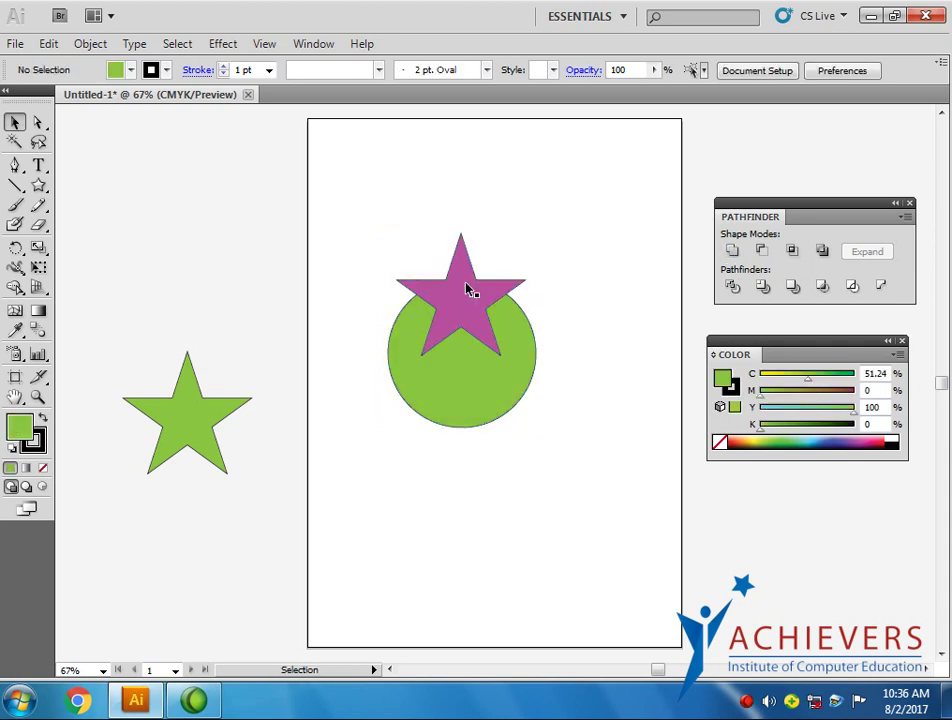
{"action": "left_click_drag", "start_coordinate": [422, 290], "coordinate": [182, 219]}
- Draw two small magenta ear circles atop the green circle and unite all three
{"action": "left_click", "coordinate": [38, 186]}
{"action": "left_click", "coordinate": [100, 228]}
{"action": "left_click_drag", "start_coordinate": [395, 297], "coordinate": [427, 340]}
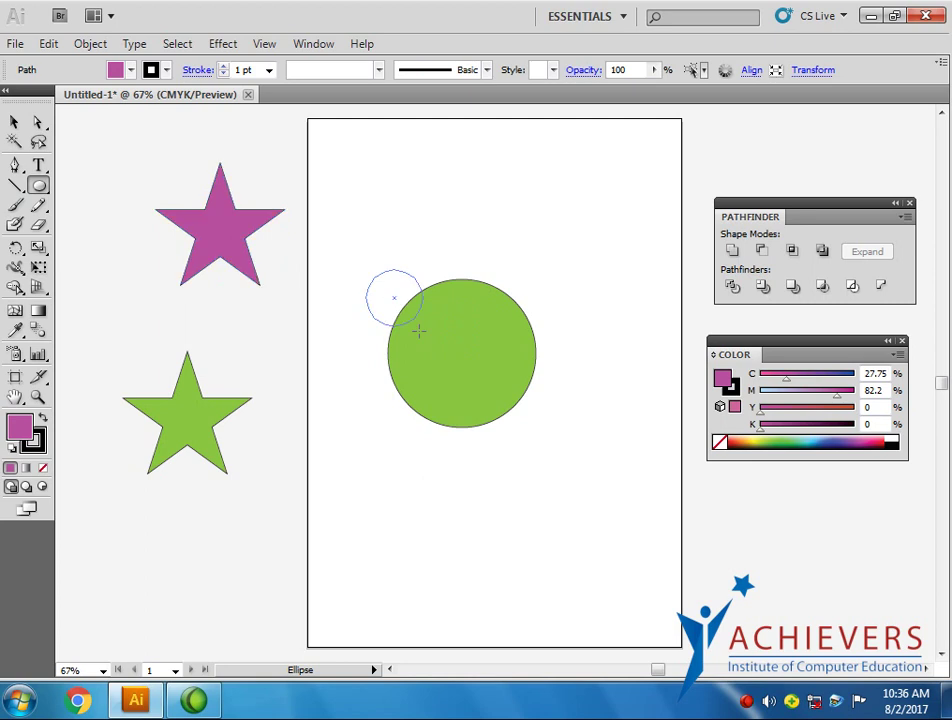
{"action": "left_click", "coordinate": [14, 121]}
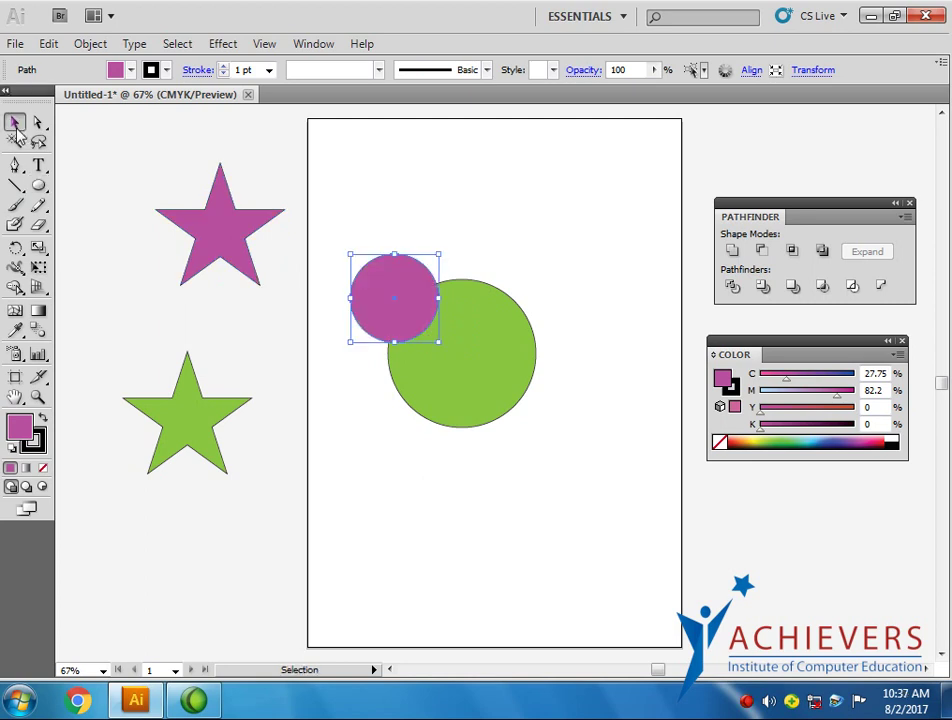
{"action": "left_click_drag", "start_coordinate": [384, 307], "coordinate": [512, 300]}
{"action": "left_click", "coordinate": [636, 435]}
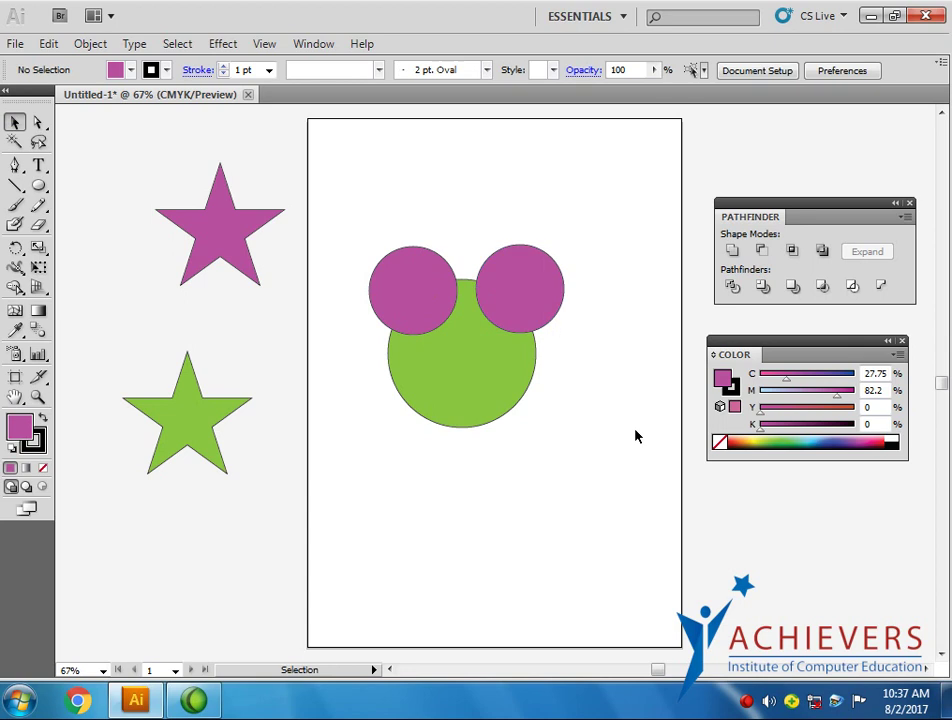
{"action": "left_click_drag", "start_coordinate": [370, 212], "coordinate": [557, 406]}
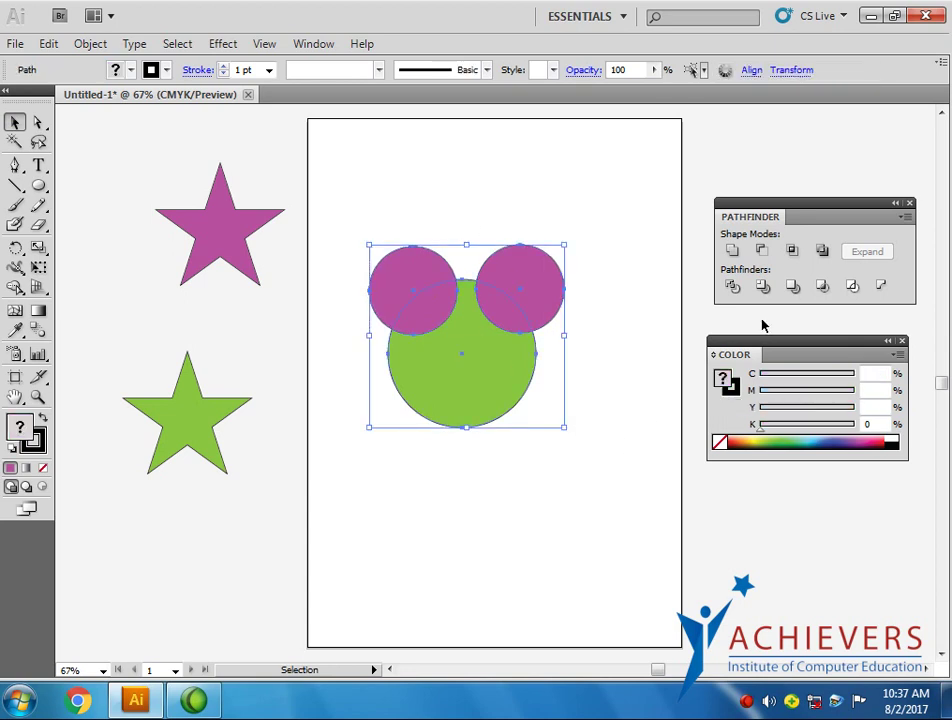
{"action": "left_click", "coordinate": [733, 251]}
{"action": "left_click", "coordinate": [578, 442]}
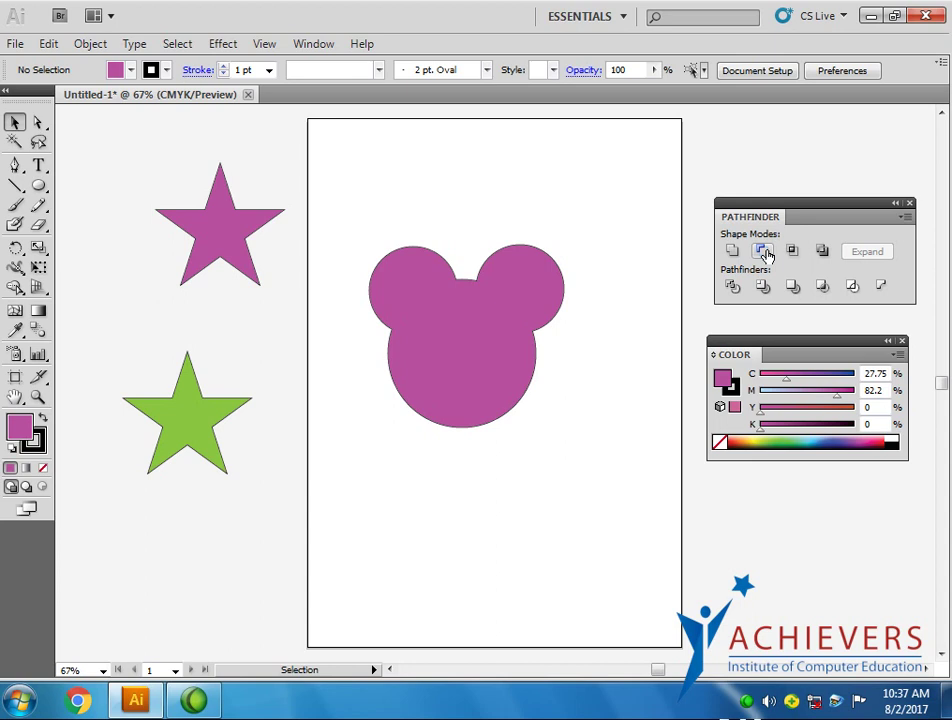
- Nudge the Mickey shape left and draw a blue rectangle over its lower part
{"action": "left_click", "coordinate": [463, 387]}
{"action": "left_click_drag", "start_coordinate": [463, 387], "coordinate": [449, 387]}
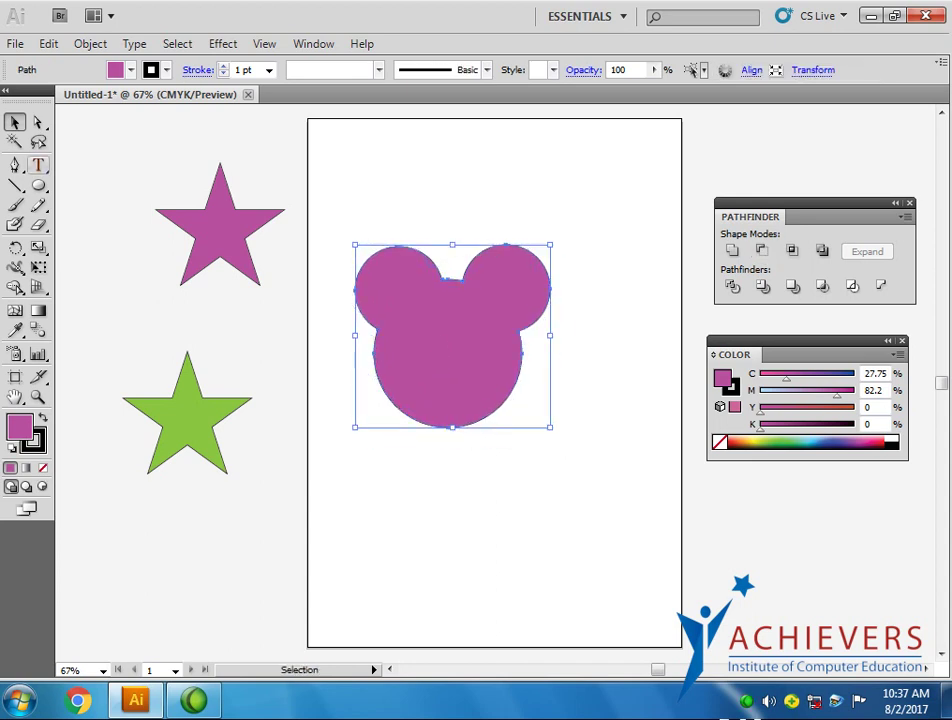
{"action": "left_click_drag", "start_coordinate": [38, 186], "coordinate": [127, 188]}
{"action": "left_click_drag", "start_coordinate": [328, 469], "coordinate": [591, 373]}
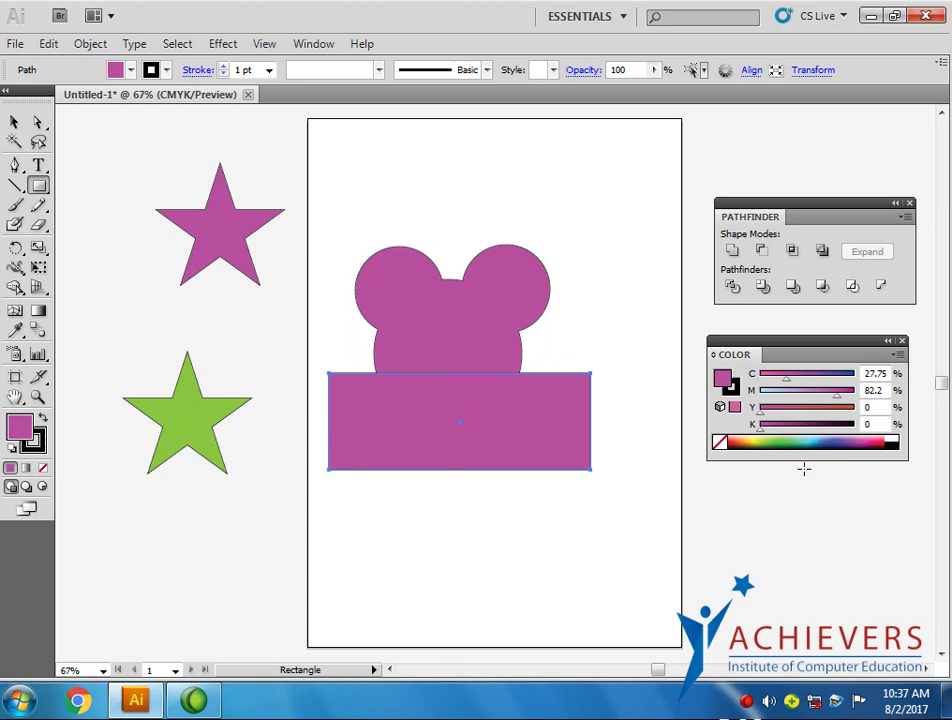
{"action": "left_click", "coordinate": [826, 441]}
- Apply Minus Front to cut the rectangle from the shape, retrying with a light blue rectangle
{"action": "left_click", "coordinate": [14, 121]}
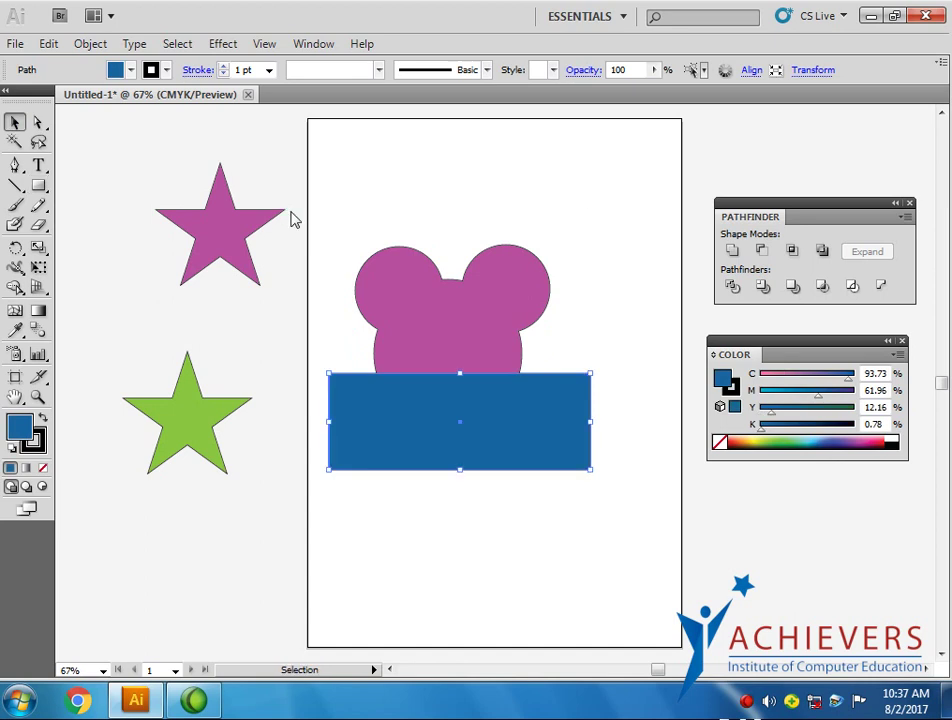
{"action": "left_click_drag", "start_coordinate": [320, 210], "coordinate": [601, 494]}
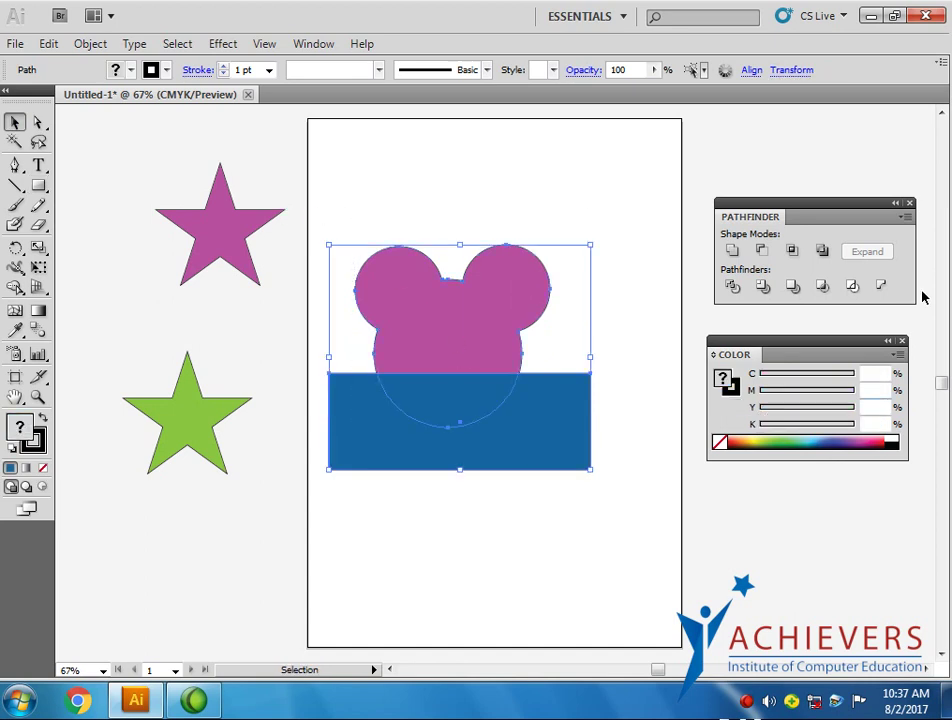
{"action": "left_click", "coordinate": [766, 258]}
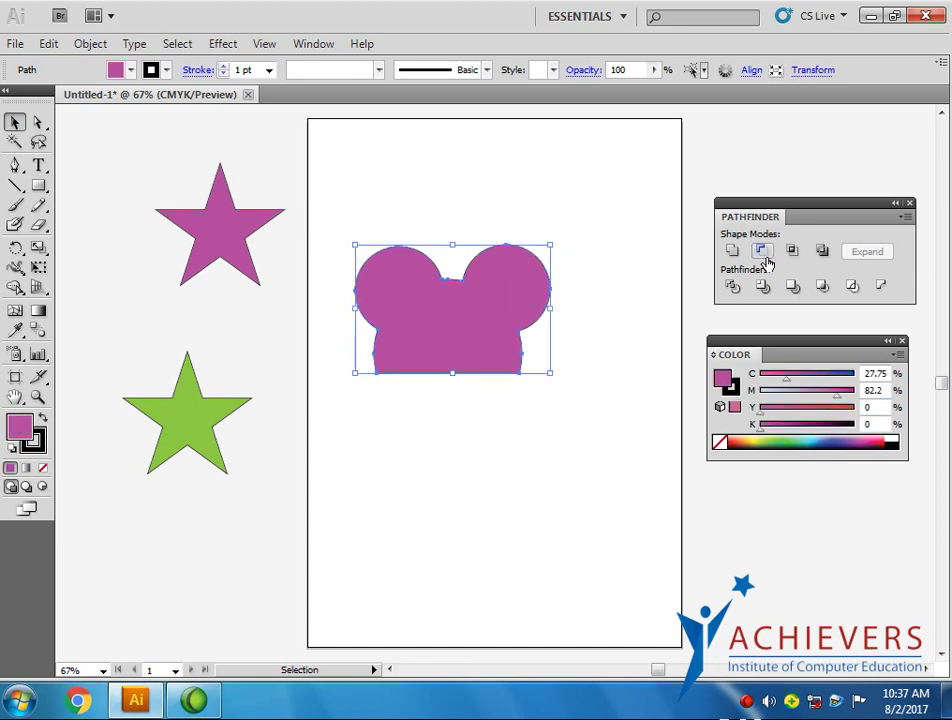
{"action": "key", "text": "ctrl+z"}
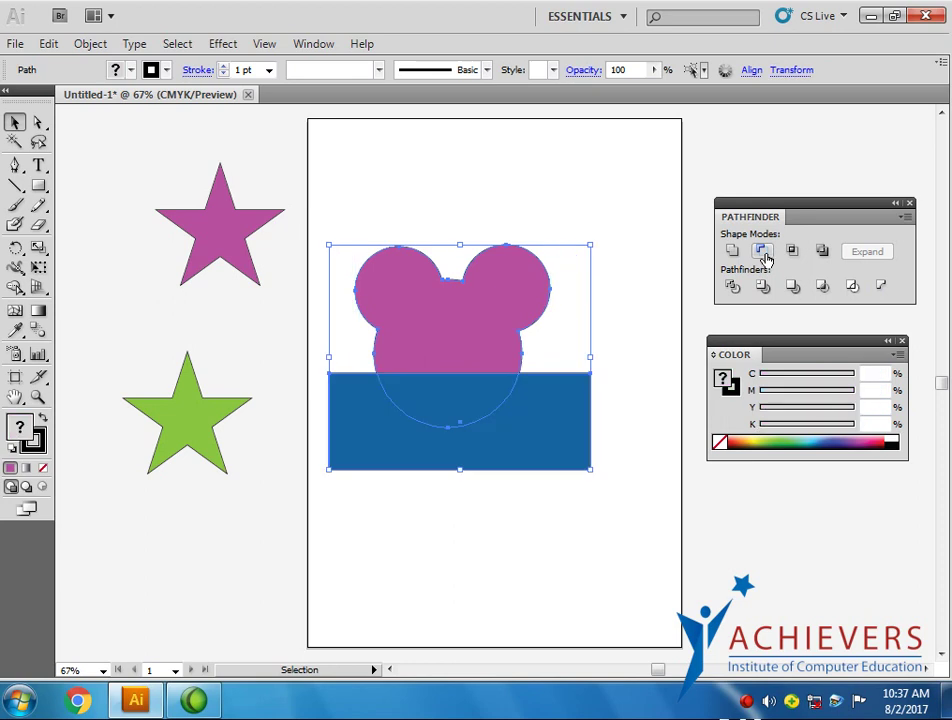
{"action": "key", "text": "ctrl+z"}
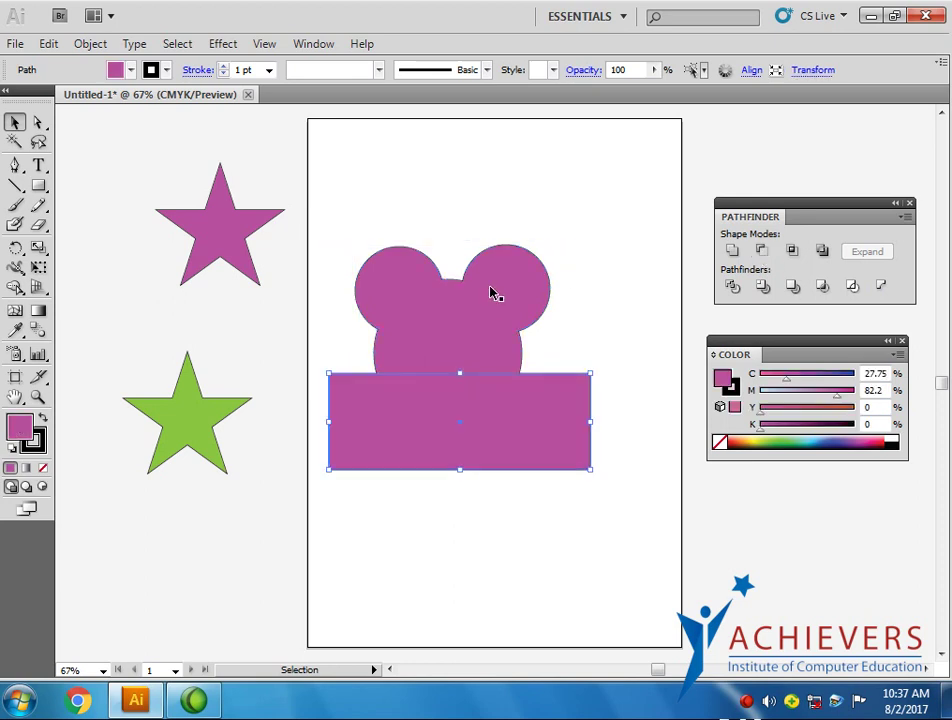
{"action": "left_click", "coordinate": [805, 441]}
{"action": "left_click", "coordinate": [467, 318], "text": "shift"}
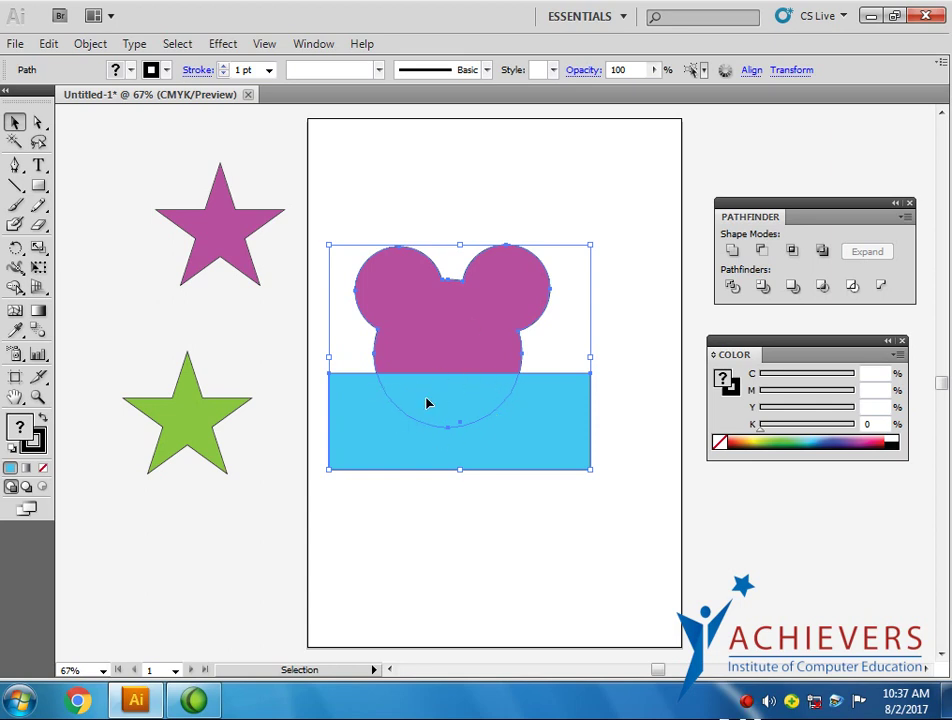
{"action": "left_click", "coordinate": [762, 251]}
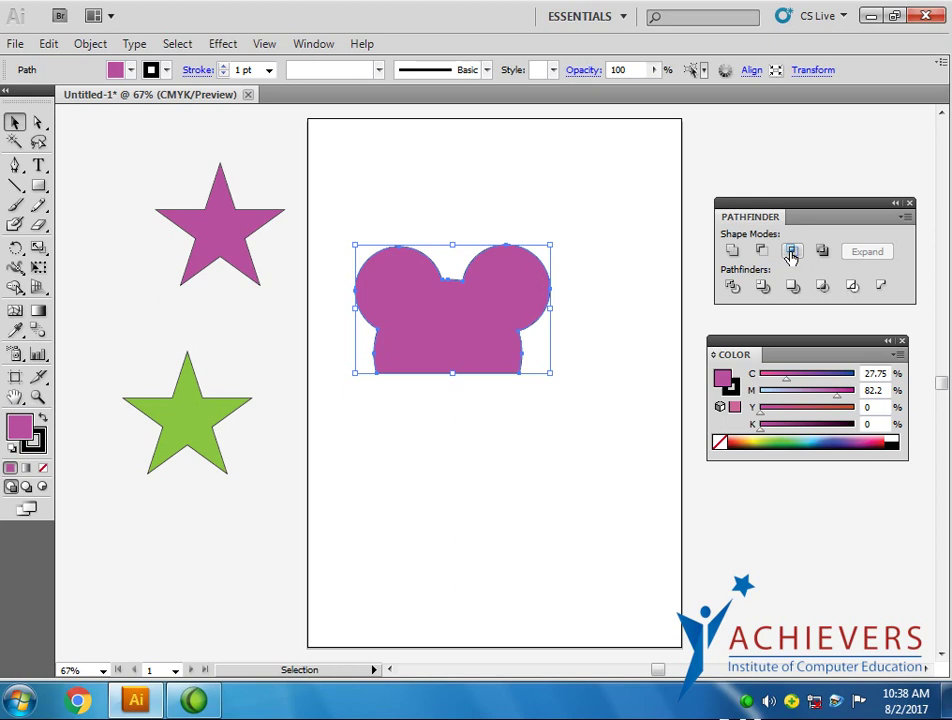
- Move the trimmed shape to the artboard's lower part, then draw a circle and duplicate it rightward
{"action": "mouse_move", "coordinate": [466, 321]}
{"action": "left_mouse_down"}
{"action": "mouse_move", "coordinate": [690, 590]}
{"action": "mouse_move", "coordinate": [476, 564]}
{"action": "left_mouse_up"}
{"action": "left_click_drag", "start_coordinate": [38, 186], "coordinate": [100, 228]}
{"action": "left_click_drag", "start_coordinate": [398, 244], "coordinate": [551, 388]}
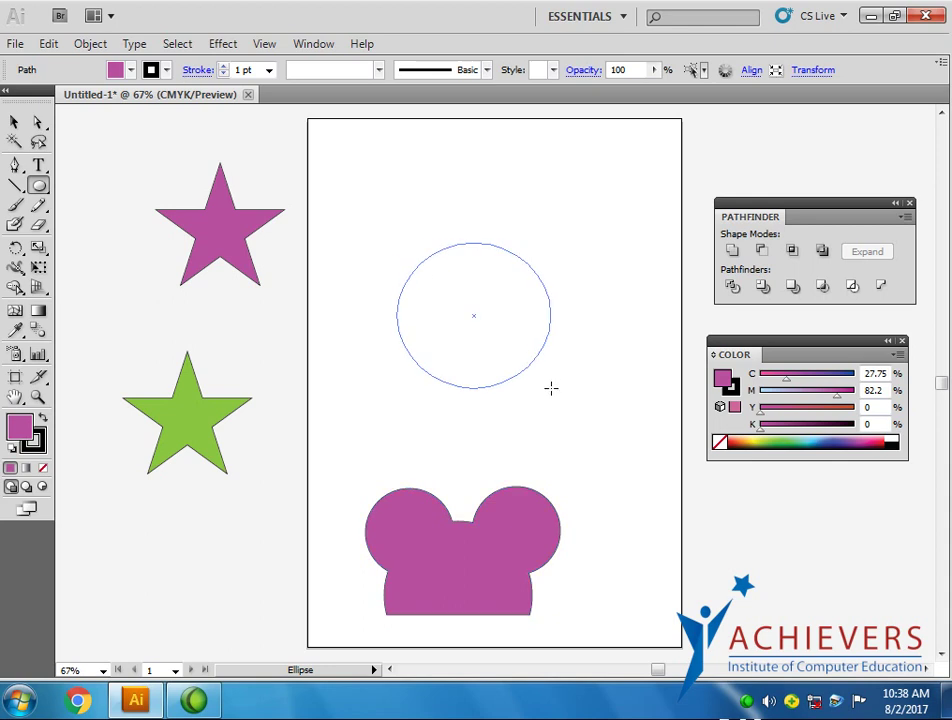
{"action": "left_click", "coordinate": [15, 122]}
{"action": "left_click_drag", "start_coordinate": [464, 316], "coordinate": [501, 318]}
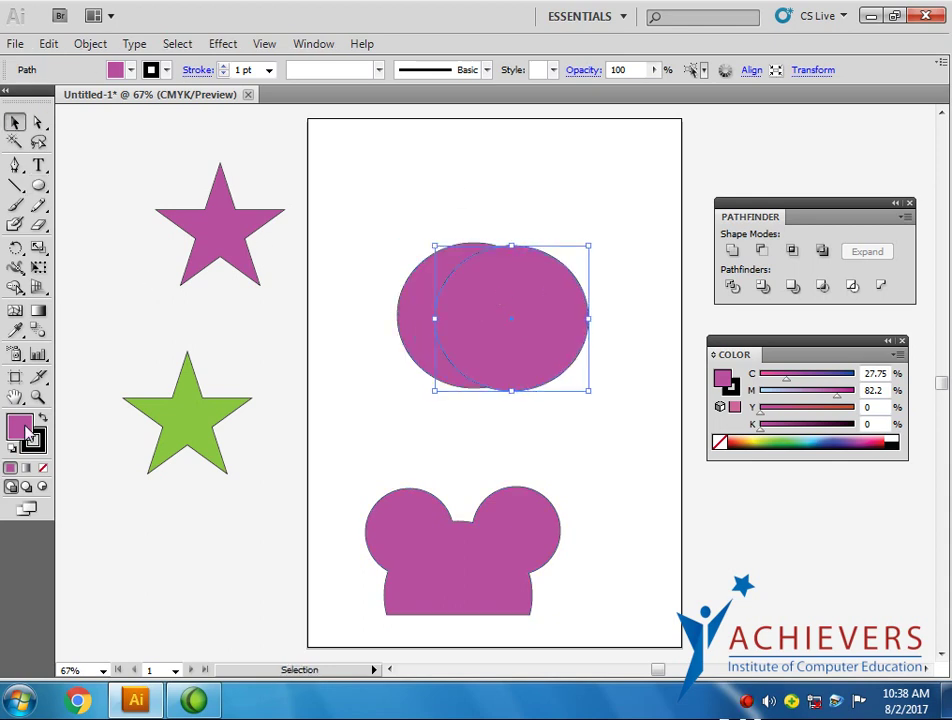
- Fill the copy light green and apply Minus Front to both circles to make a crescent
{"action": "double_click", "coordinate": [22, 428]}
{"action": "left_click", "coordinate": [501, 404]}
{"action": "left_click", "coordinate": [385, 233]}
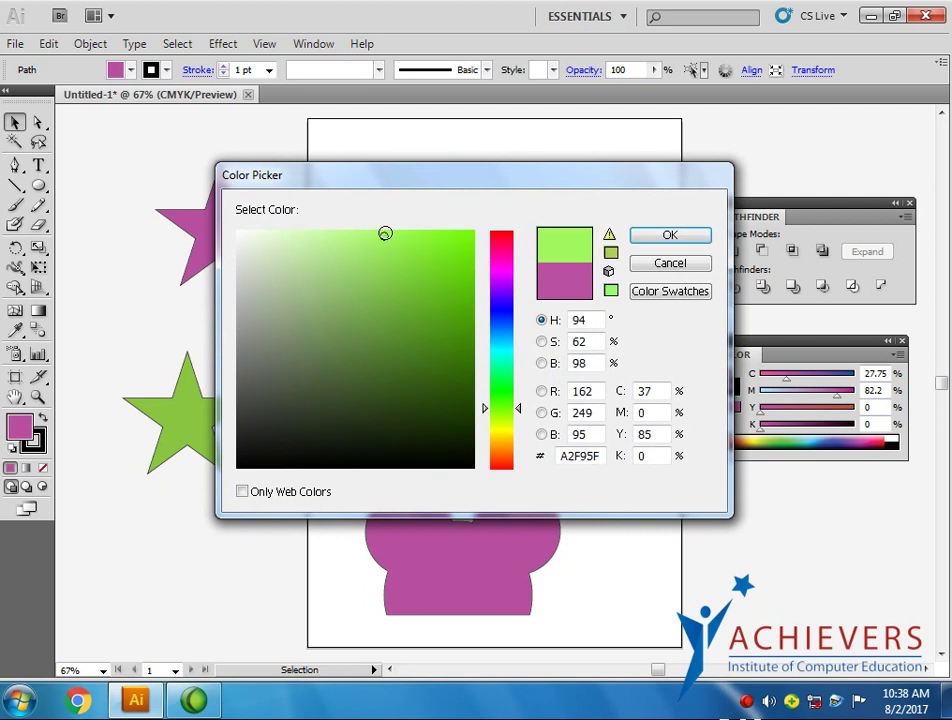
{"action": "left_click", "coordinate": [669, 237]}
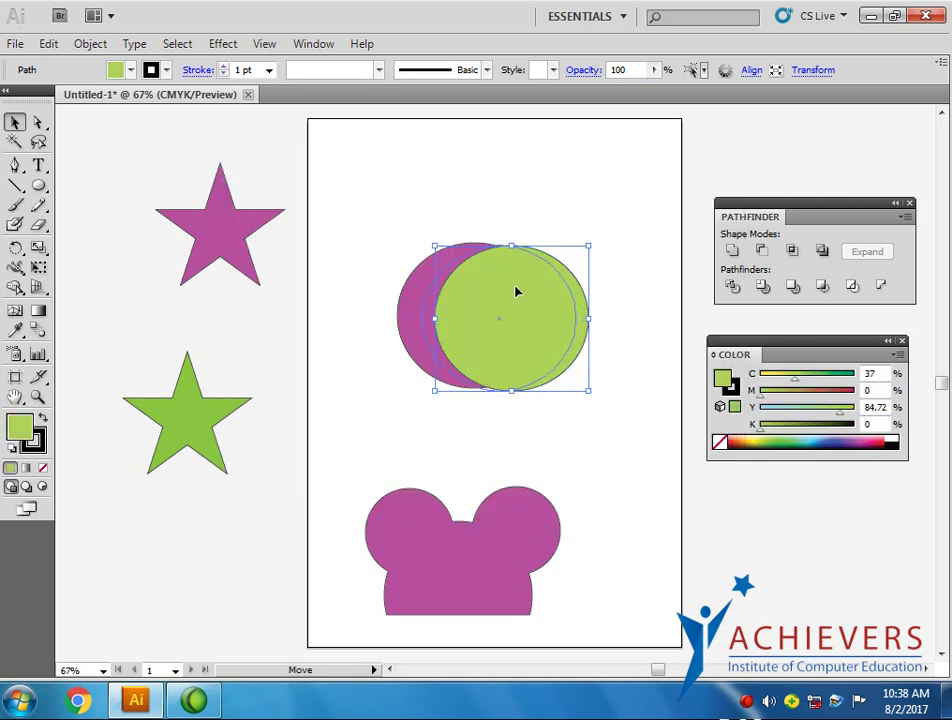
{"action": "left_click_drag", "start_coordinate": [517, 291], "coordinate": [503, 291]}
{"action": "left_click", "coordinate": [607, 437]}
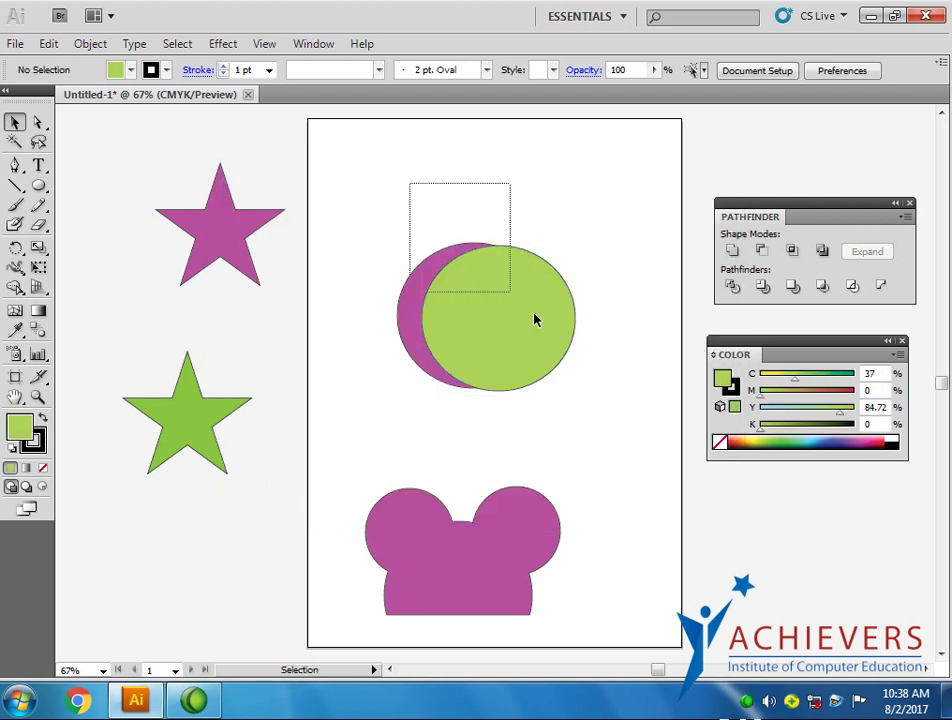
{"action": "left_click_drag", "start_coordinate": [410, 181], "coordinate": [540, 325]}
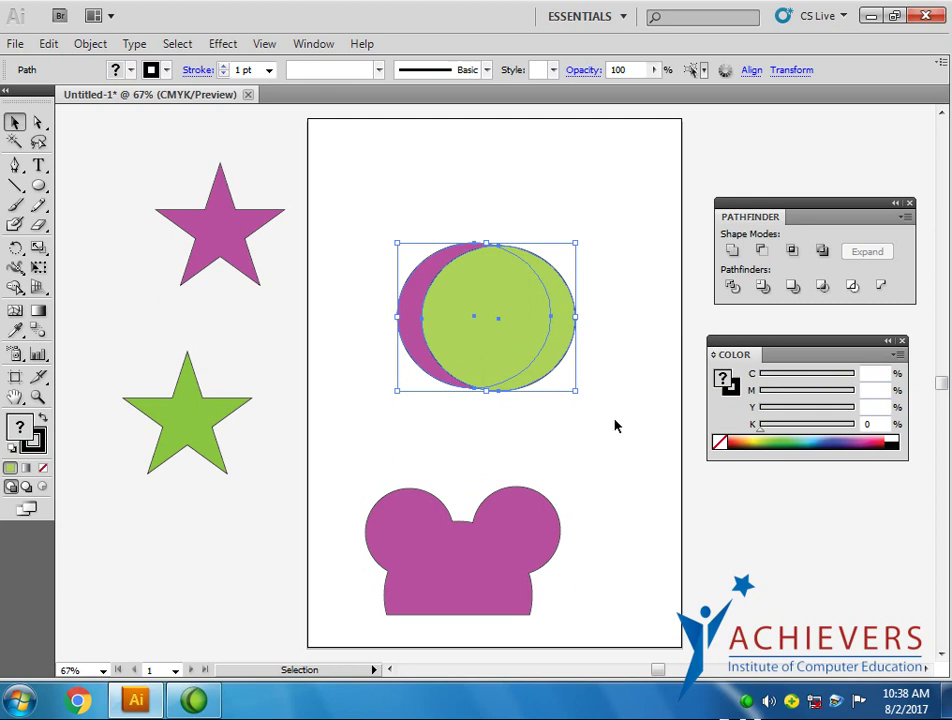
{"action": "left_click", "coordinate": [761, 251]}
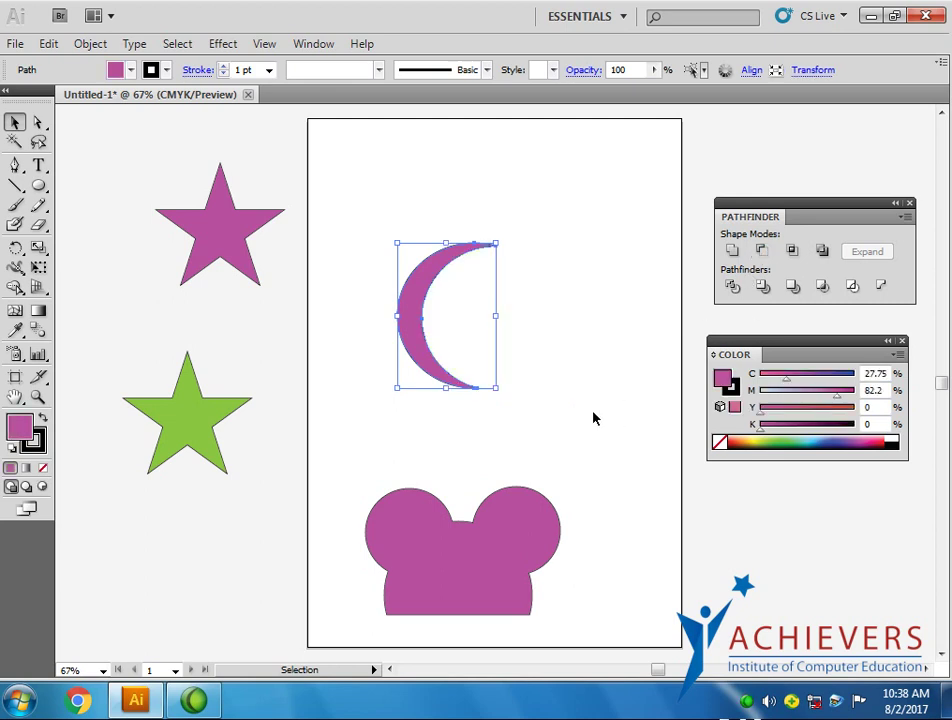
{"action": "left_click", "coordinate": [467, 297]}
- Move the crescent top-left, then intersect a tall ellipse with its offset copy into a lens
{"action": "left_click_drag", "start_coordinate": [467, 297], "coordinate": [380, 208]}
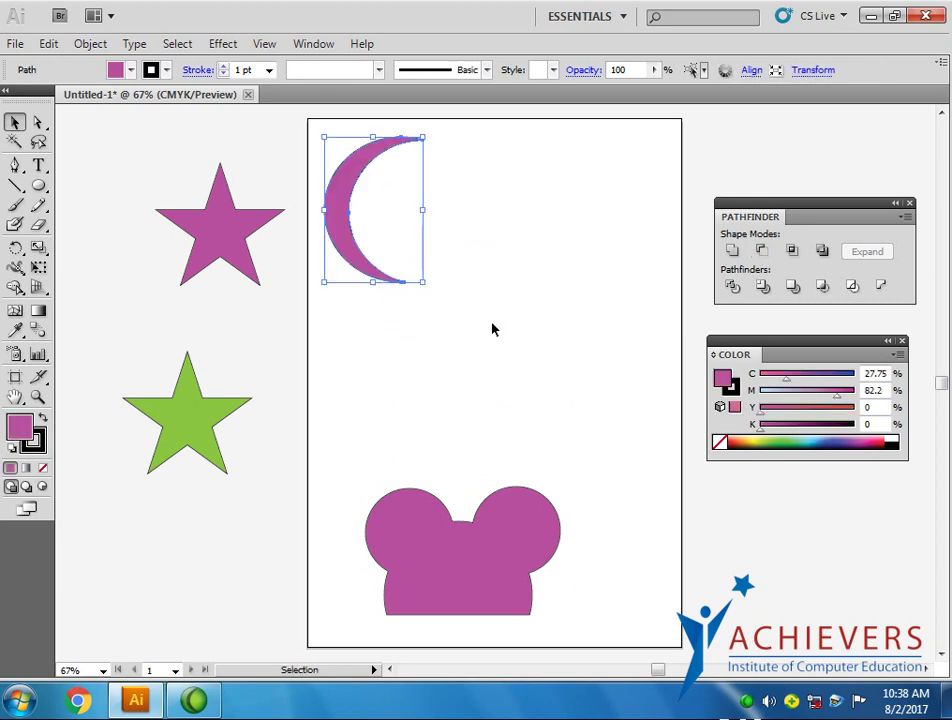
{"action": "left_click", "coordinate": [38, 185]}
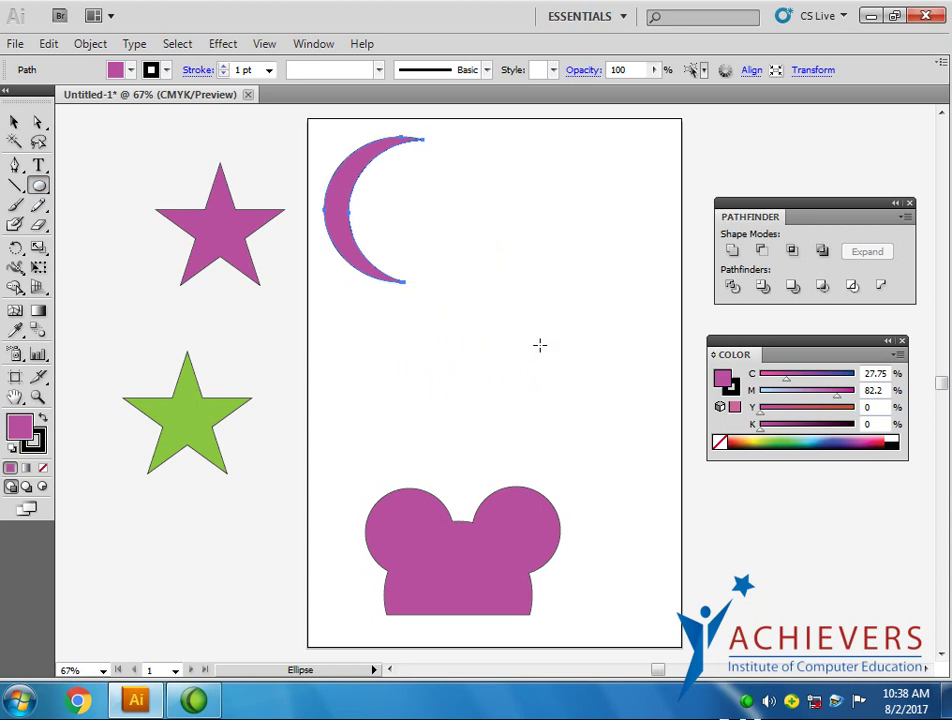
{"action": "left_click_drag", "start_coordinate": [475, 286], "coordinate": [570, 434]}
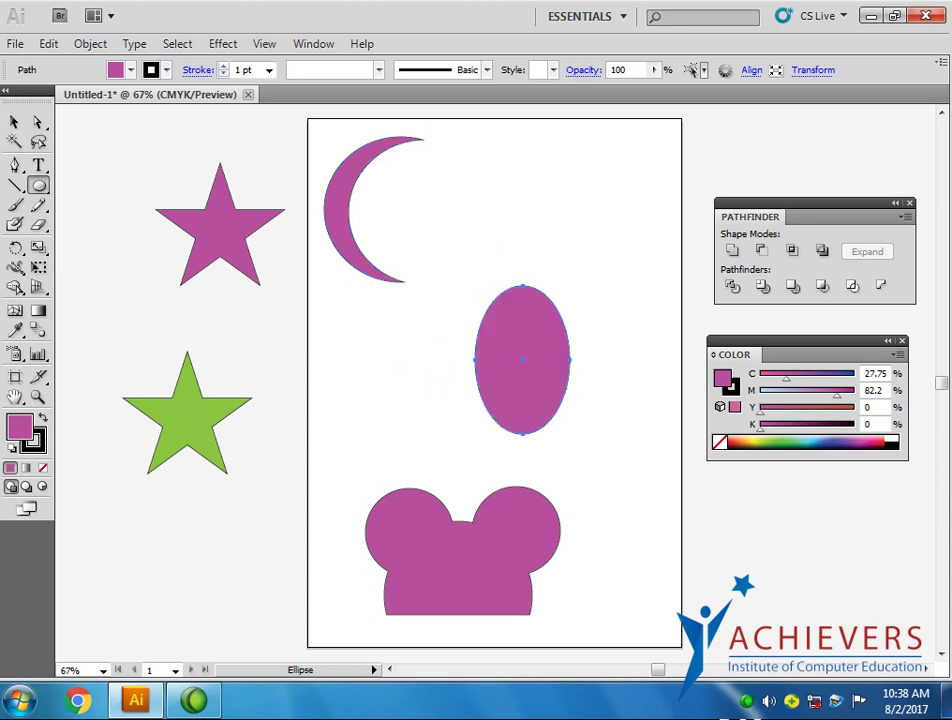
{"action": "left_click", "coordinate": [15, 122]}
{"action": "mouse_move", "coordinate": [535, 342]}
{"action": "left_mouse_down"}
{"action": "mouse_move", "coordinate": [593, 344]}
{"action": "mouse_move", "coordinate": [541, 326]}
{"action": "left_mouse_up"}
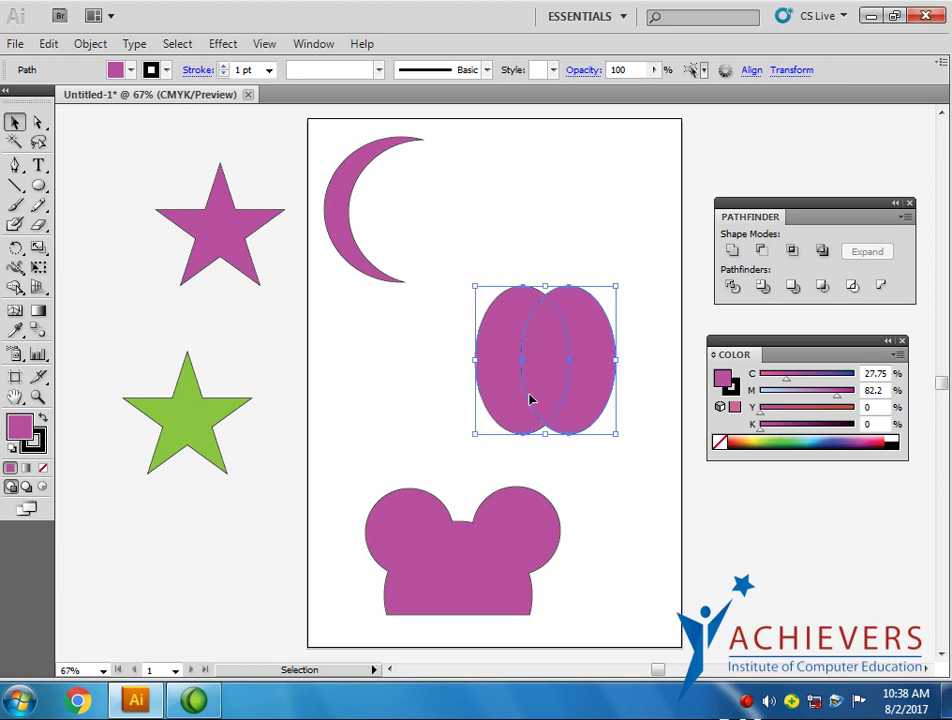
{"action": "left_click", "coordinate": [792, 251]}
{"action": "left_click", "coordinate": [679, 558]}
- Place the lens in the crescent's opening and draw a new magenta circle mid-artboard
{"action": "left_click_drag", "start_coordinate": [556, 366], "coordinate": [504, 251]}
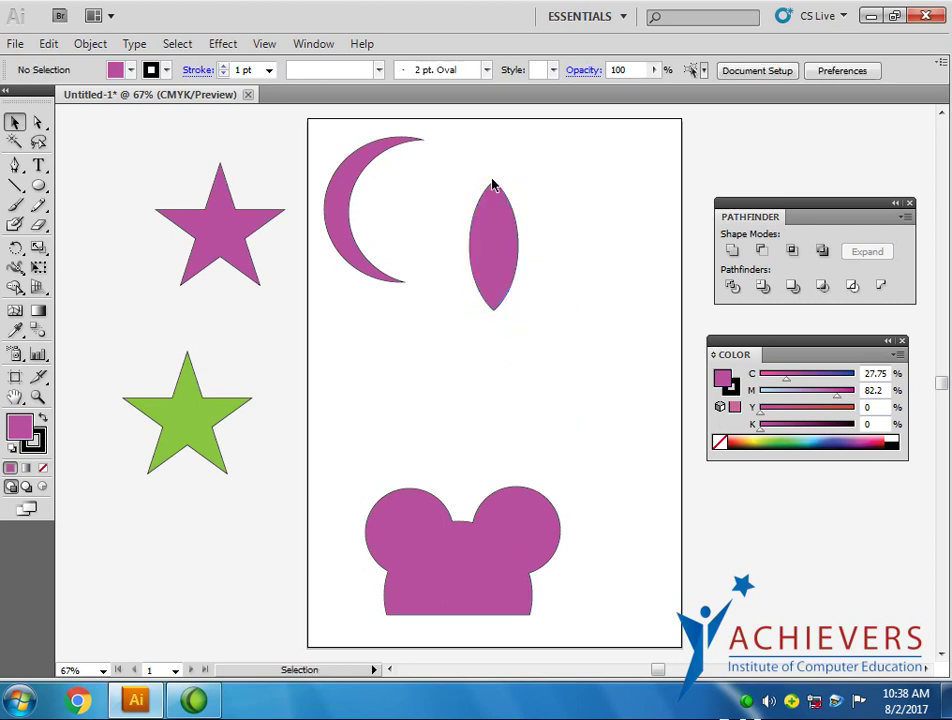
{"action": "left_click_drag", "start_coordinate": [493, 250], "coordinate": [417, 214]}
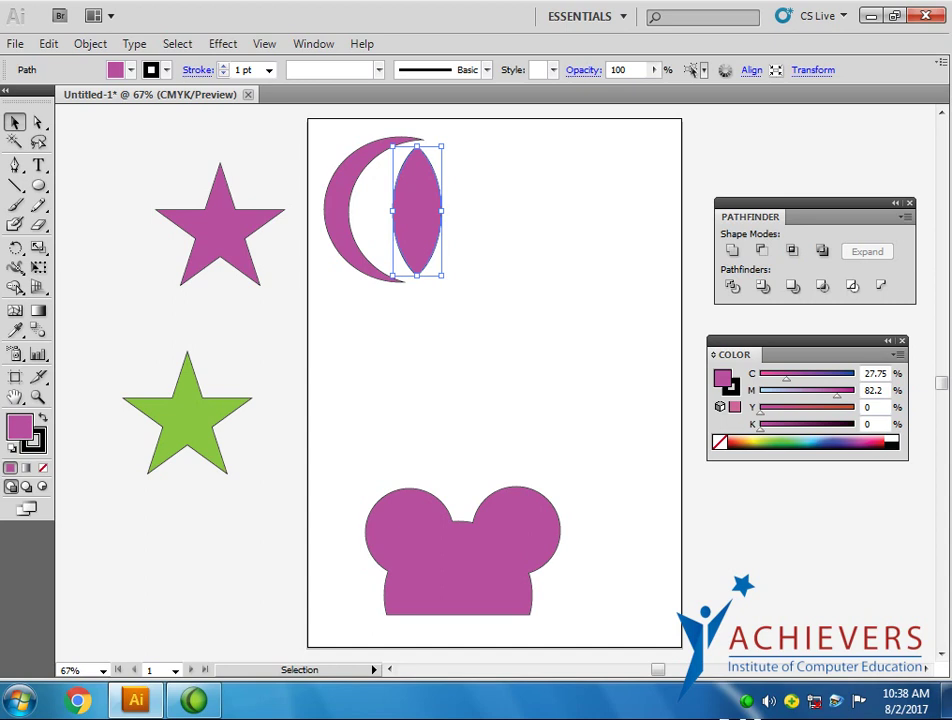
{"action": "mouse_move", "coordinate": [38, 186]}
{"action": "left_mouse_down"}
{"action": "mouse_move", "coordinate": [70, 204]}
{"action": "mouse_move", "coordinate": [80, 228]}
{"action": "left_mouse_up"}
{"action": "left_click_drag", "start_coordinate": [480, 314], "coordinate": [584, 416]}
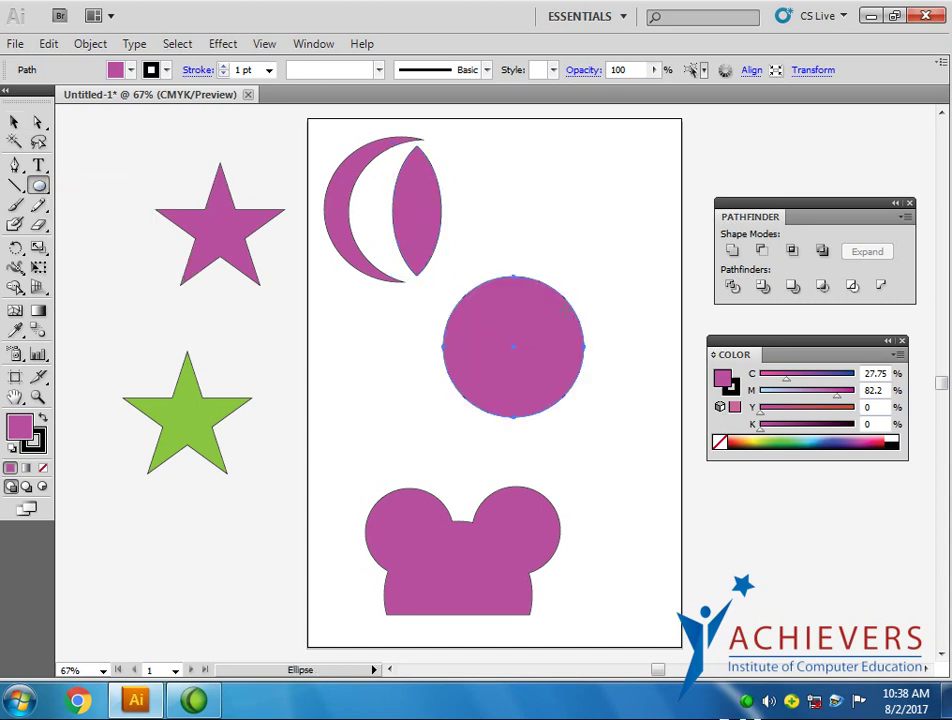
- Copy the circle to the right, apply Exclude to the pair, then undo it
{"action": "left_click", "coordinate": [14, 121]}
{"action": "left_click_drag", "start_coordinate": [511, 361], "coordinate": [574, 361]}
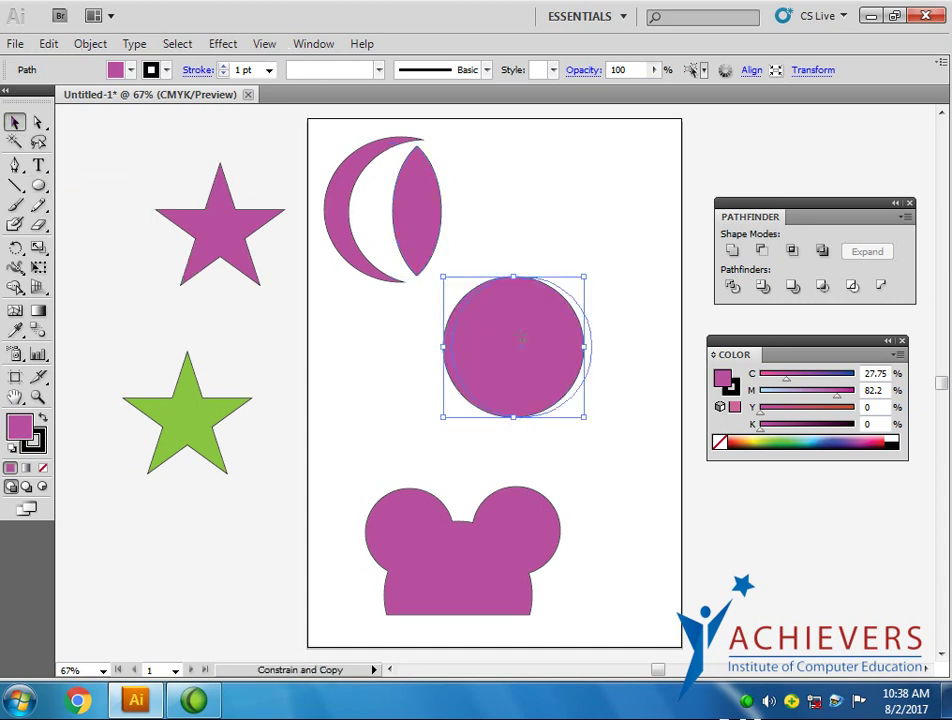
{"action": "left_click_drag", "start_coordinate": [500, 256], "coordinate": [530, 295]}
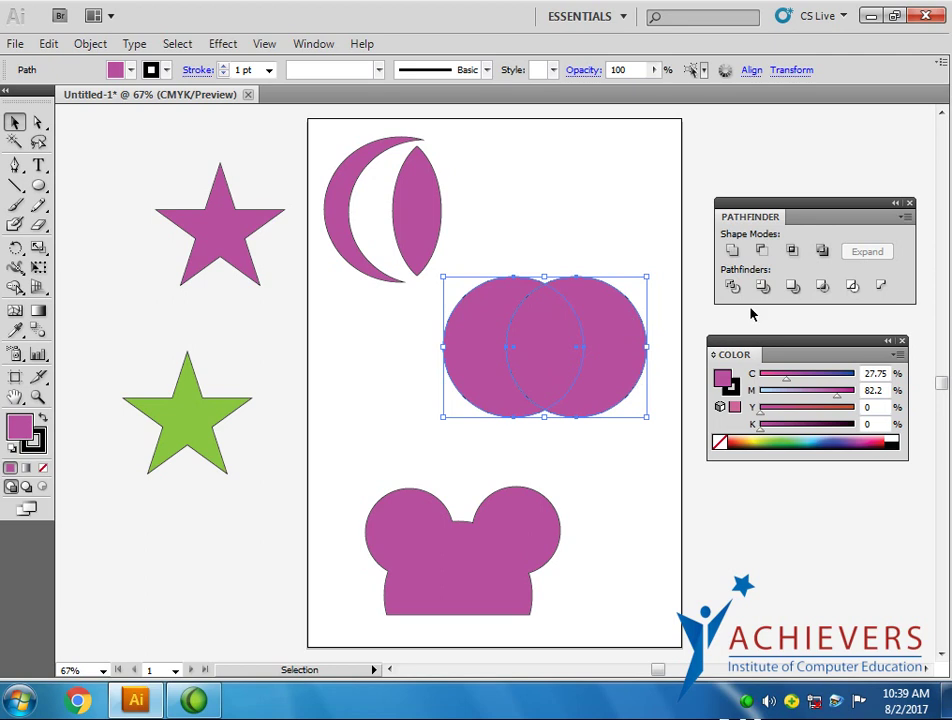
{"action": "left_click", "coordinate": [822, 253]}
{"action": "left_click", "coordinate": [583, 224]}
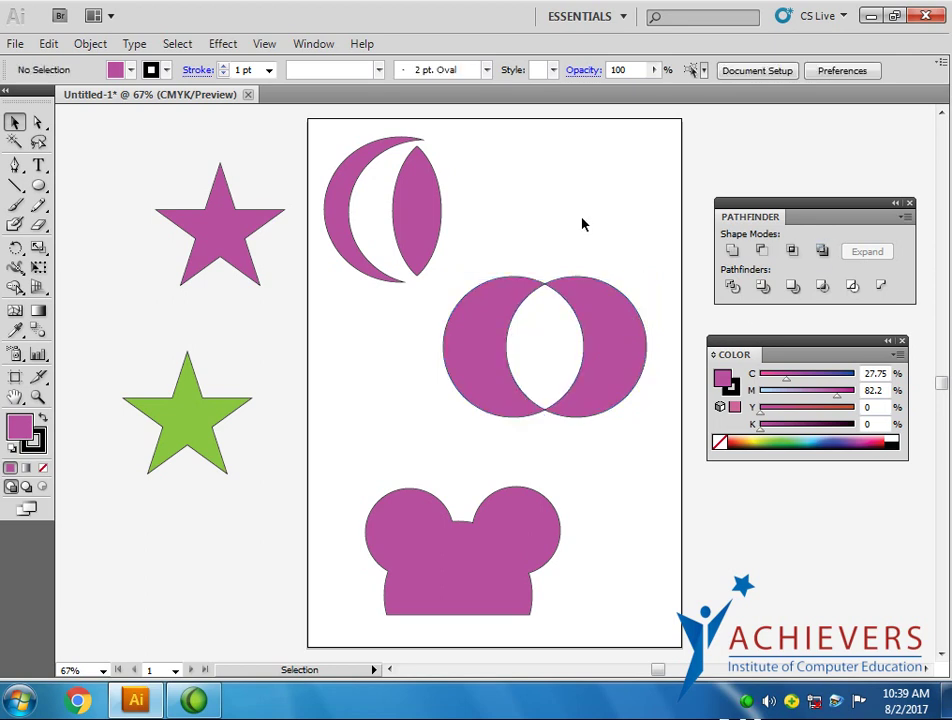
{"action": "key", "text": "ctrl+z"}
- Add a third overlapping circle, Exclude all three, and move the group to the lower right
{"action": "left_click", "coordinate": [584, 222]}
{"action": "mouse_move", "coordinate": [620, 323]}
{"action": "left_mouse_down"}
{"action": "mouse_move", "coordinate": [599, 233]}
{"action": "mouse_move", "coordinate": [588, 261]}
{"action": "left_mouse_up"}
{"action": "left_click_drag", "start_coordinate": [660, 430], "coordinate": [430, 205]}
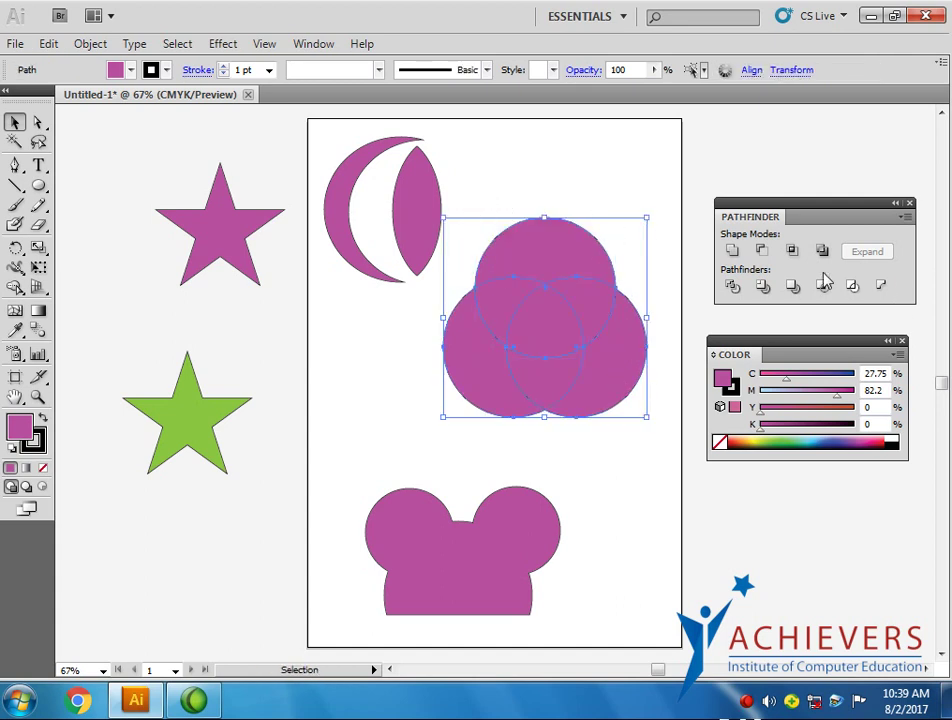
{"action": "left_click", "coordinate": [822, 251]}
{"action": "left_click", "coordinate": [648, 191]}
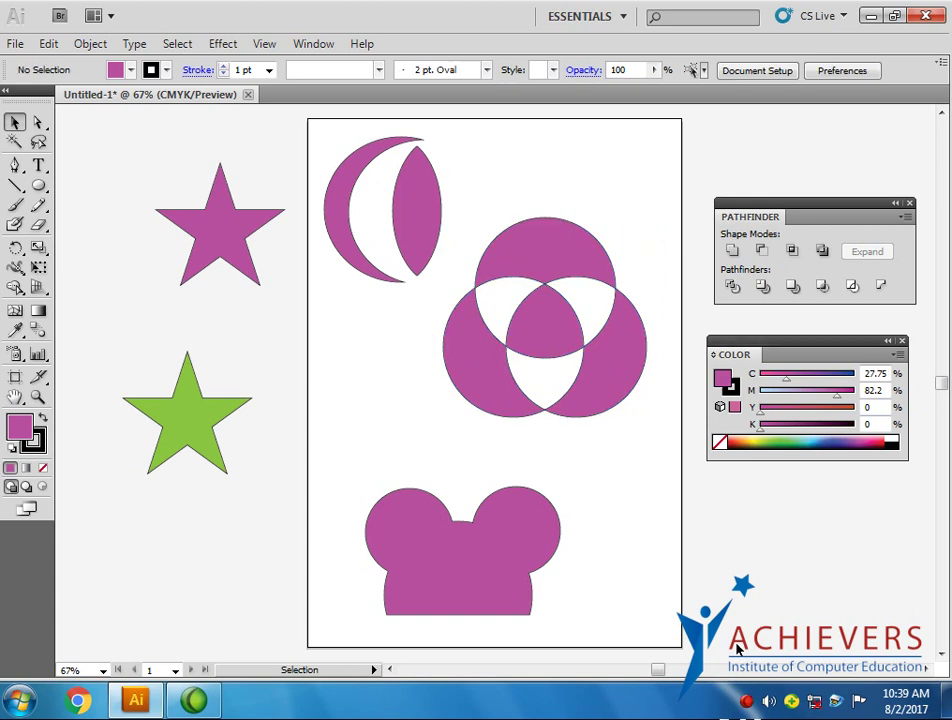
{"action": "left_click_drag", "start_coordinate": [600, 357], "coordinate": [867, 605]}
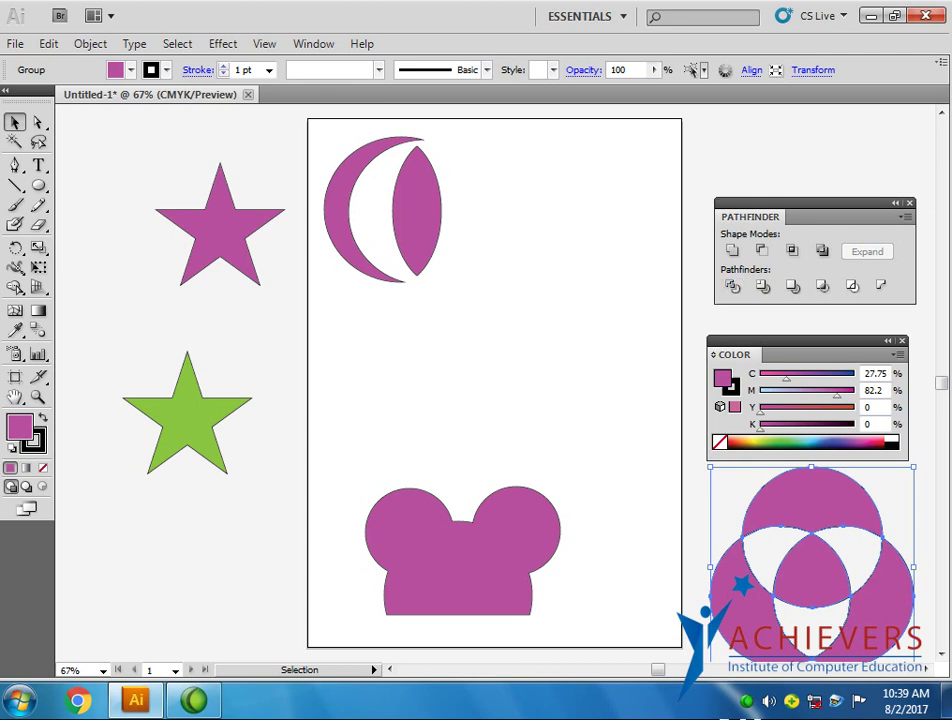
- Delete the crescent and lens shapes at the top of the artboard
{"action": "left_click_drag", "start_coordinate": [387, 168], "coordinate": [518, 251]}
{"action": "left_click_drag", "start_coordinate": [323, 151], "coordinate": [430, 222]}
{"action": "key", "text": "Delete"}
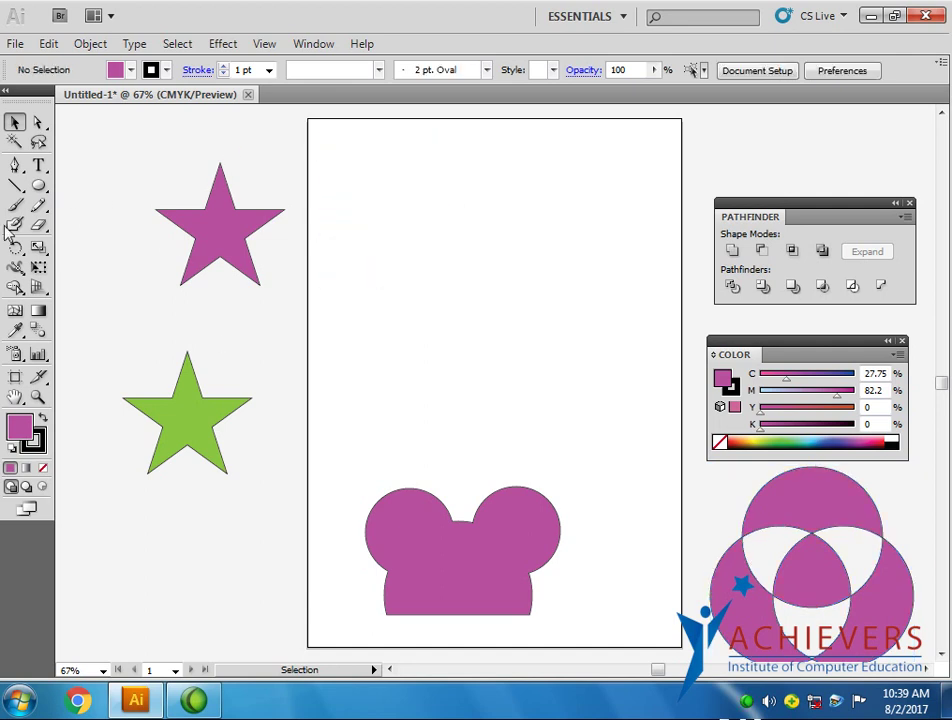
- Draw a thin closed four-anchor bar near the top centre with the Pen tool
{"action": "left_click_drag", "start_coordinate": [38, 185], "coordinate": [130, 227]}
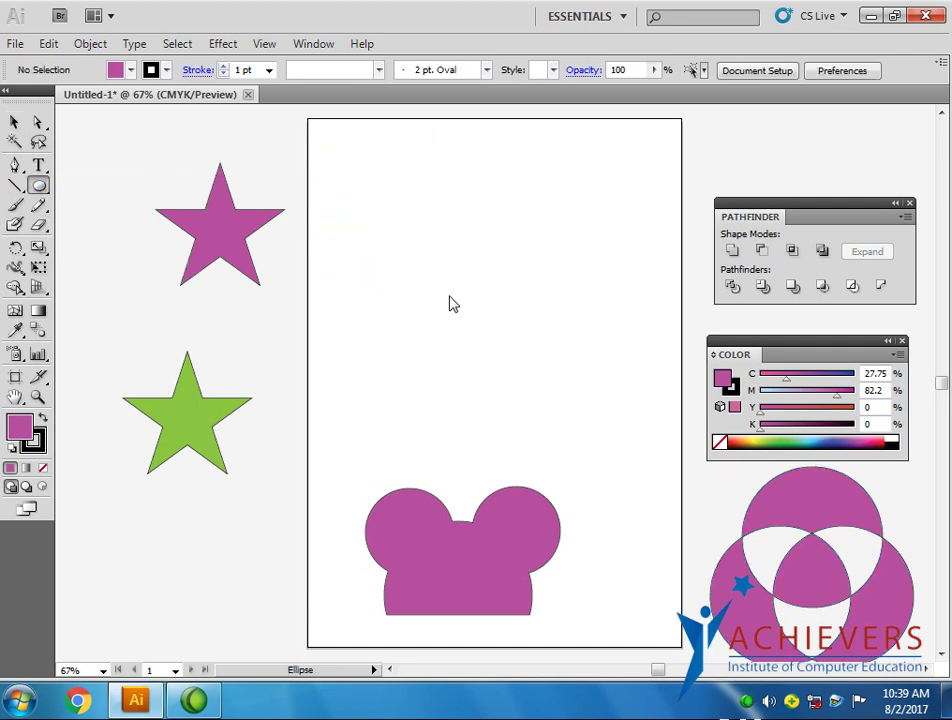
{"action": "left_click", "coordinate": [15, 165]}
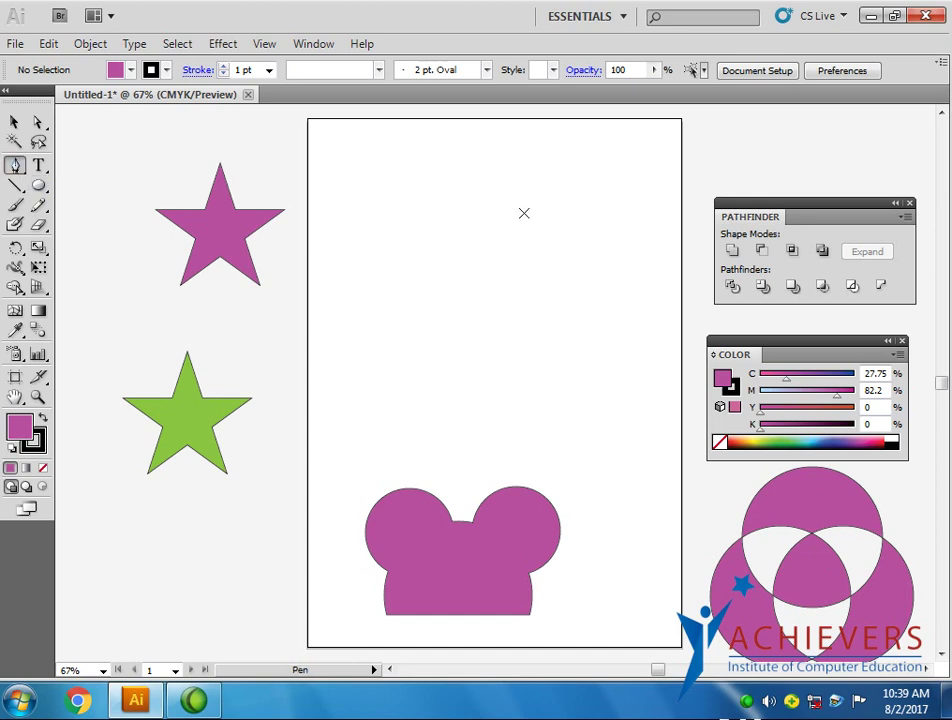
{"action": "left_click", "coordinate": [478, 170]}
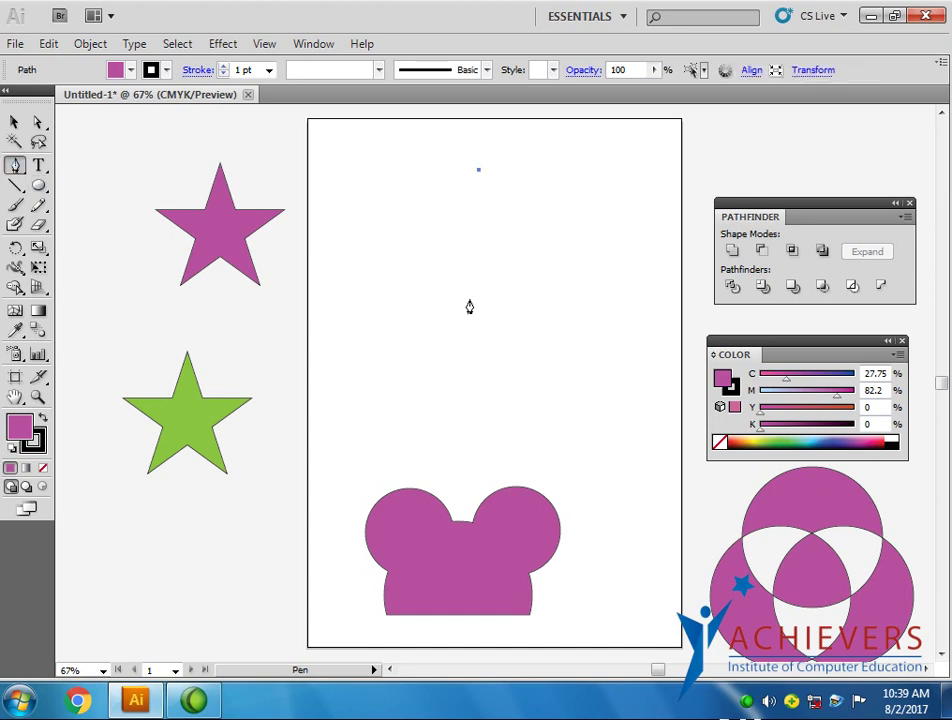
{"action": "left_click", "coordinate": [478, 305]}
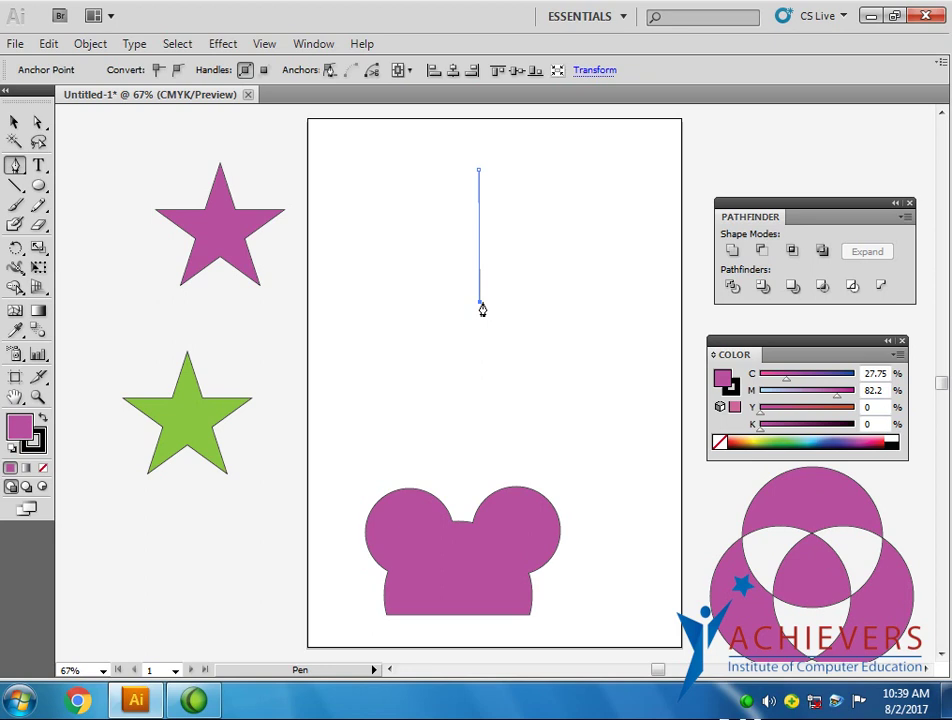
{"action": "left_click", "coordinate": [486, 302]}
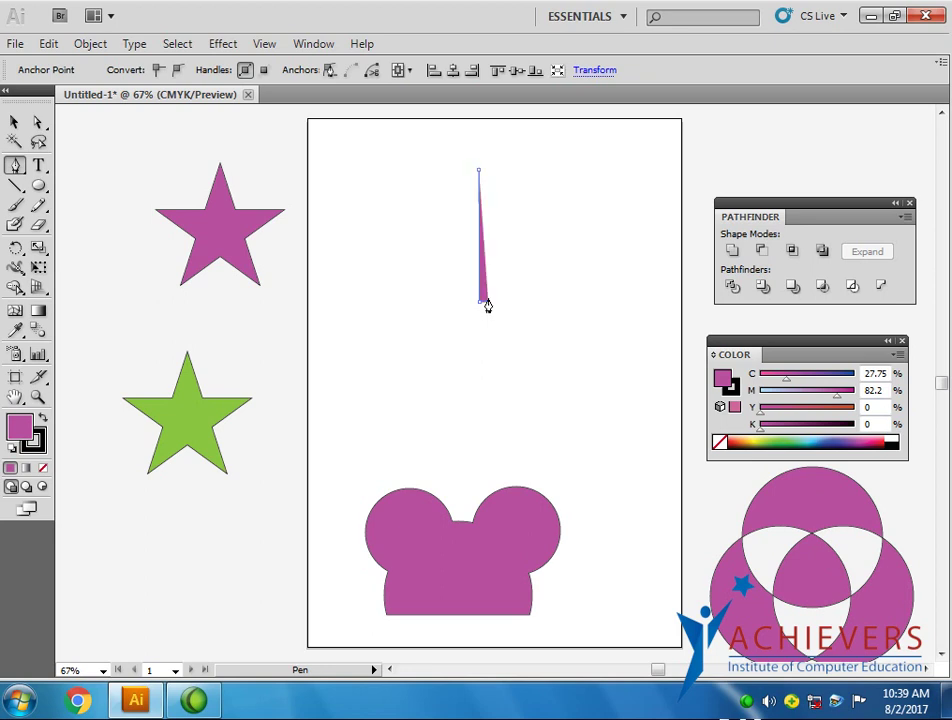
{"action": "left_click", "coordinate": [487, 168]}
{"action": "left_click", "coordinate": [478, 172]}
- Move the bar's anchors with Direct Selection to taper it into a spike, then stretch it taller
{"action": "key", "text": "a"}
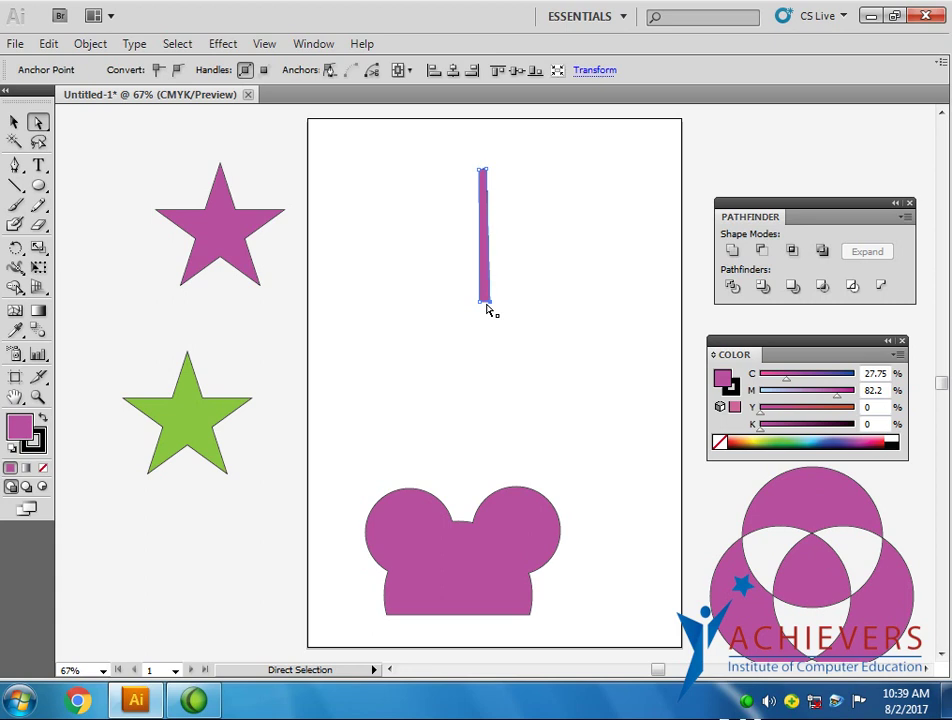
{"action": "mouse_move", "coordinate": [487, 171]}
{"action": "left_mouse_down"}
{"action": "mouse_move", "coordinate": [496, 170]}
{"action": "mouse_move", "coordinate": [470, 168]}
{"action": "left_mouse_up"}
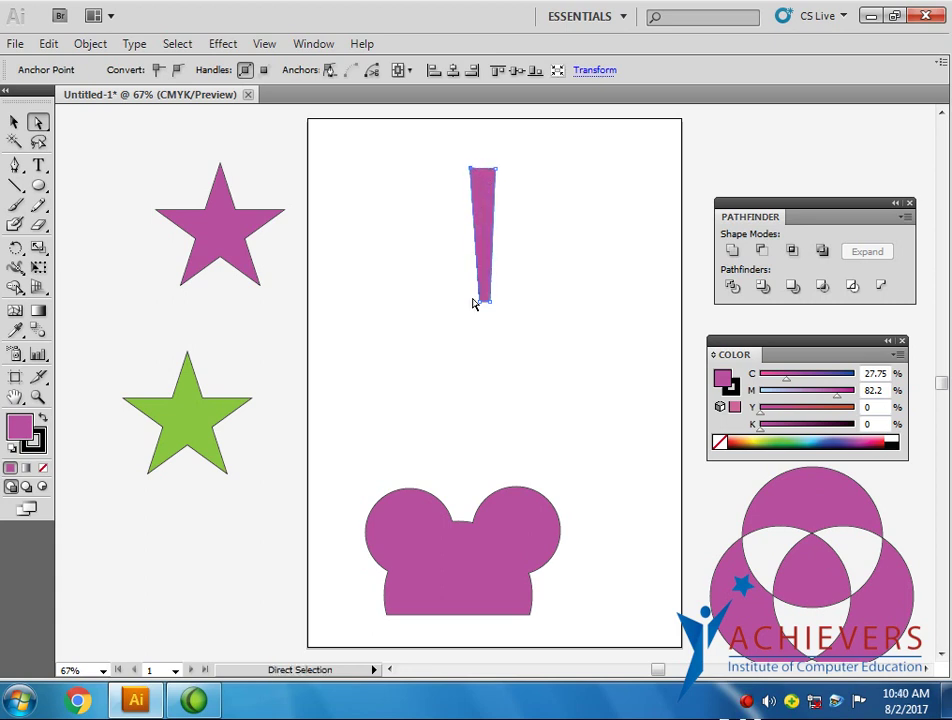
{"action": "left_click_drag", "start_coordinate": [482, 306], "coordinate": [493, 311]}
{"action": "left_click_drag", "start_coordinate": [470, 168], "coordinate": [491, 168]}
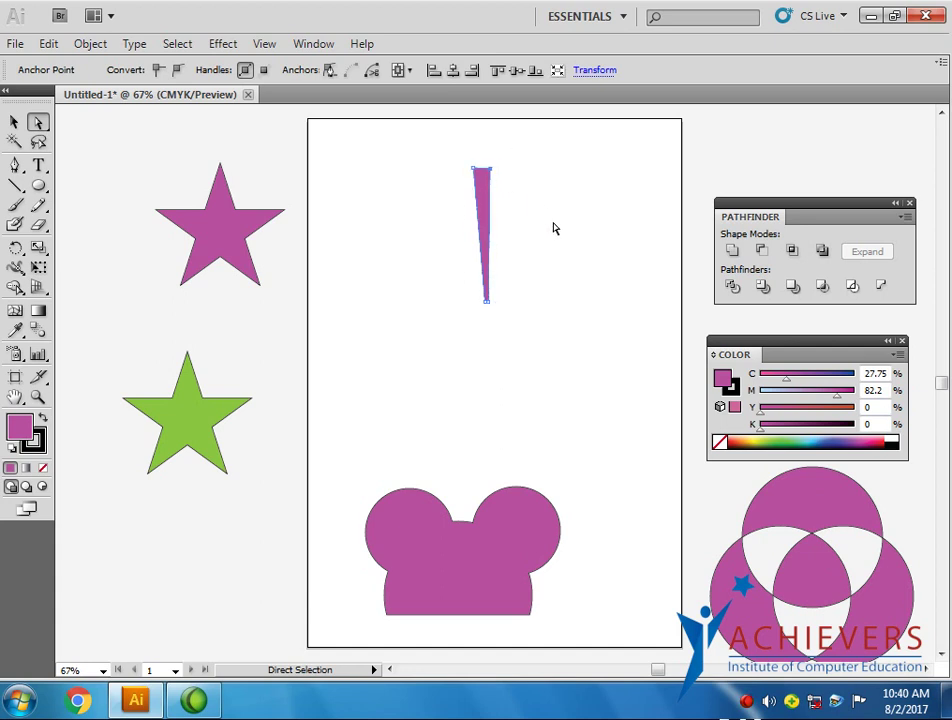
{"action": "left_click", "coordinate": [16, 122]}
{"action": "left_click", "coordinate": [368, 270]}
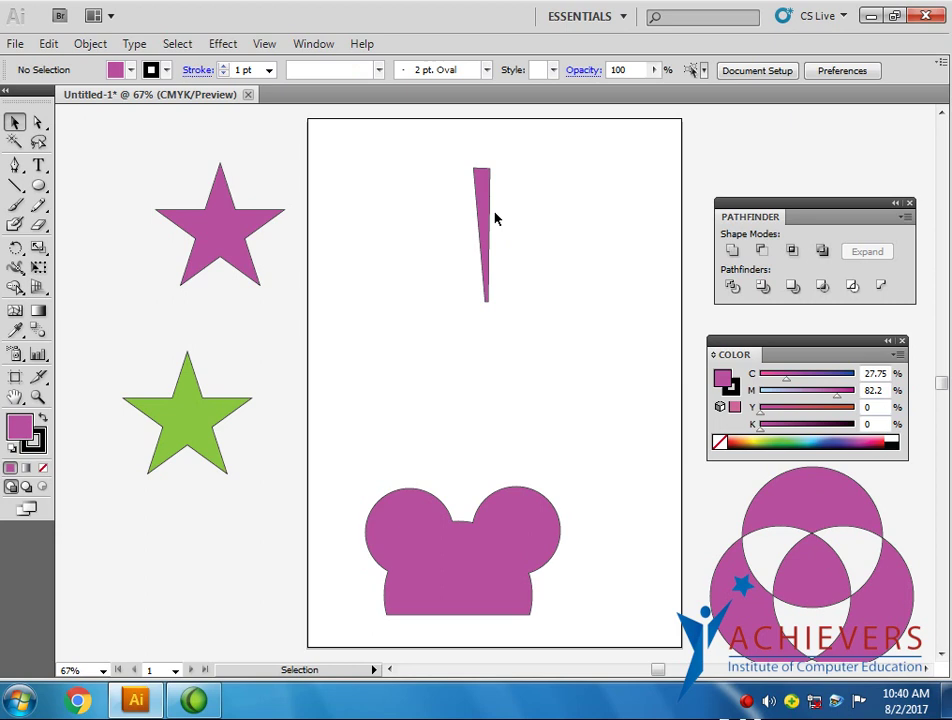
{"action": "left_click", "coordinate": [485, 178]}
{"action": "left_click_drag", "start_coordinate": [484, 170], "coordinate": [486, 149]}
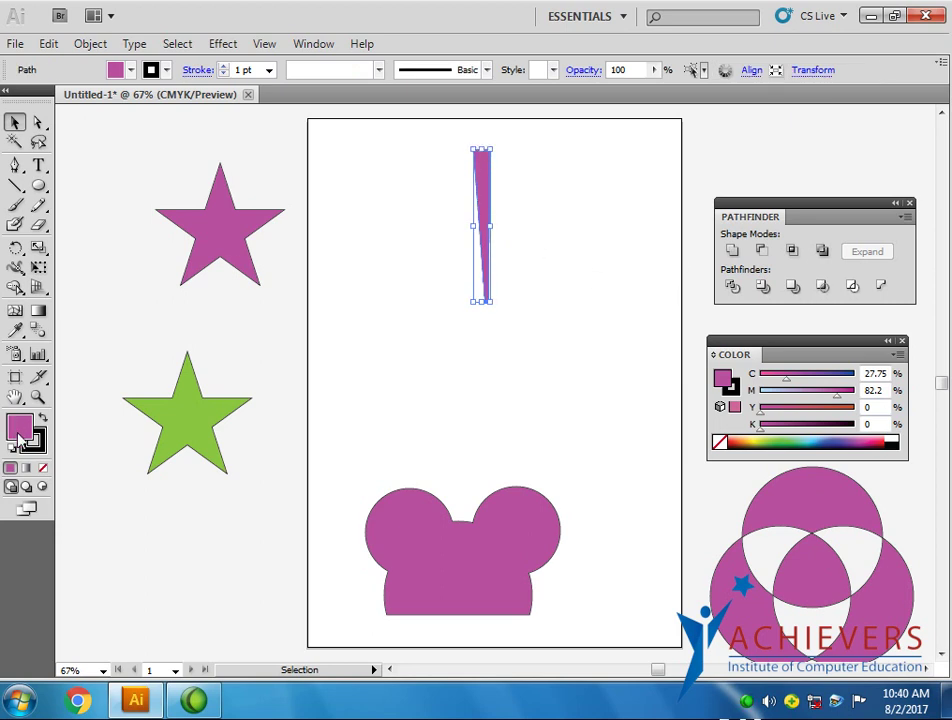
- Fill the spike with a vertical gradient running from white at the top to RGB pink at the bottom
{"action": "left_click", "coordinate": [26, 468]}
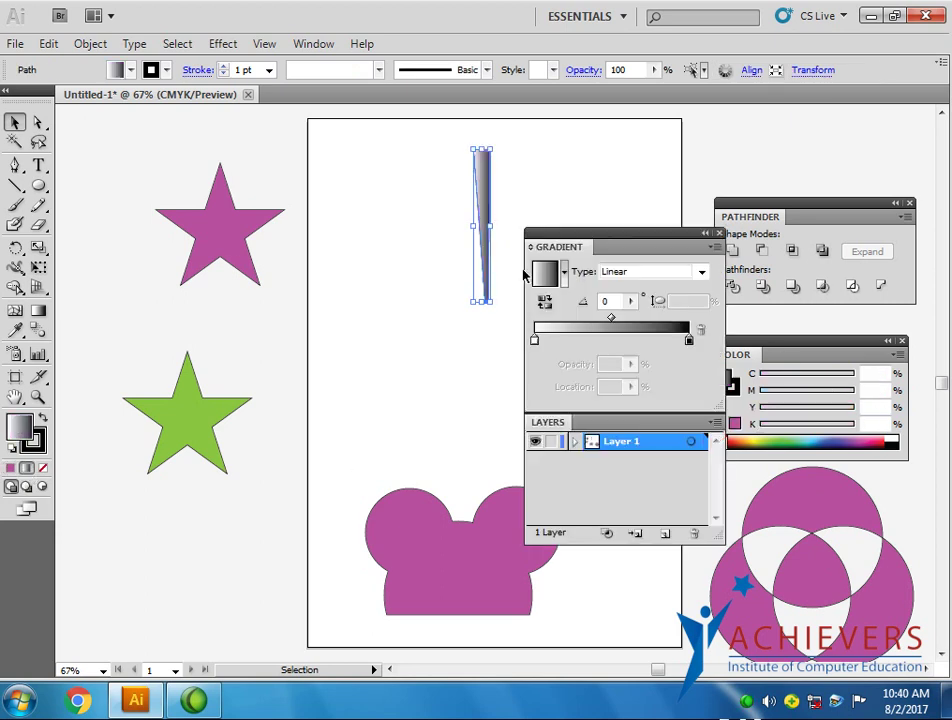
{"action": "left_click", "coordinate": [38, 310]}
{"action": "left_click_drag", "start_coordinate": [482, 147], "coordinate": [481, 329]}
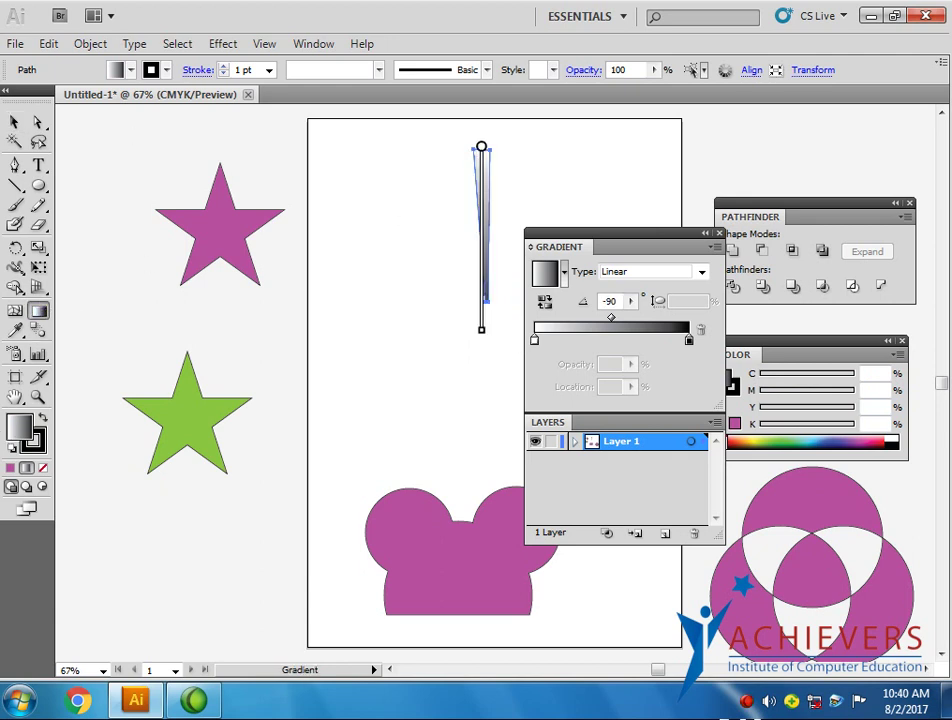
{"action": "left_click", "coordinate": [14, 121]}
{"action": "left_click", "coordinate": [688, 341]}
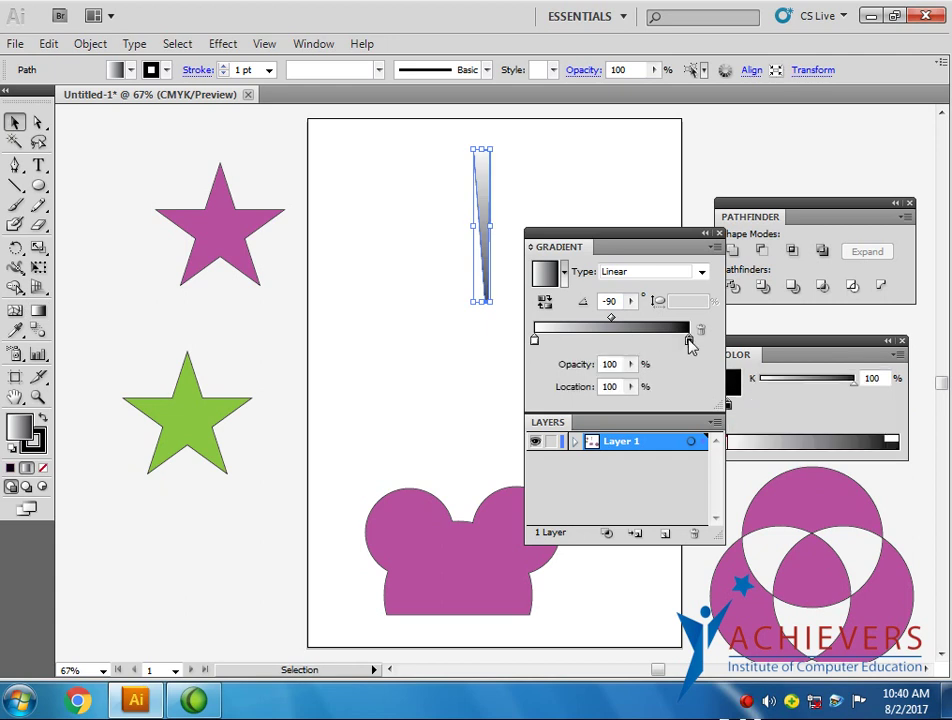
{"action": "double_click", "coordinate": [688, 341]}
{"action": "left_click", "coordinate": [932, 355]}
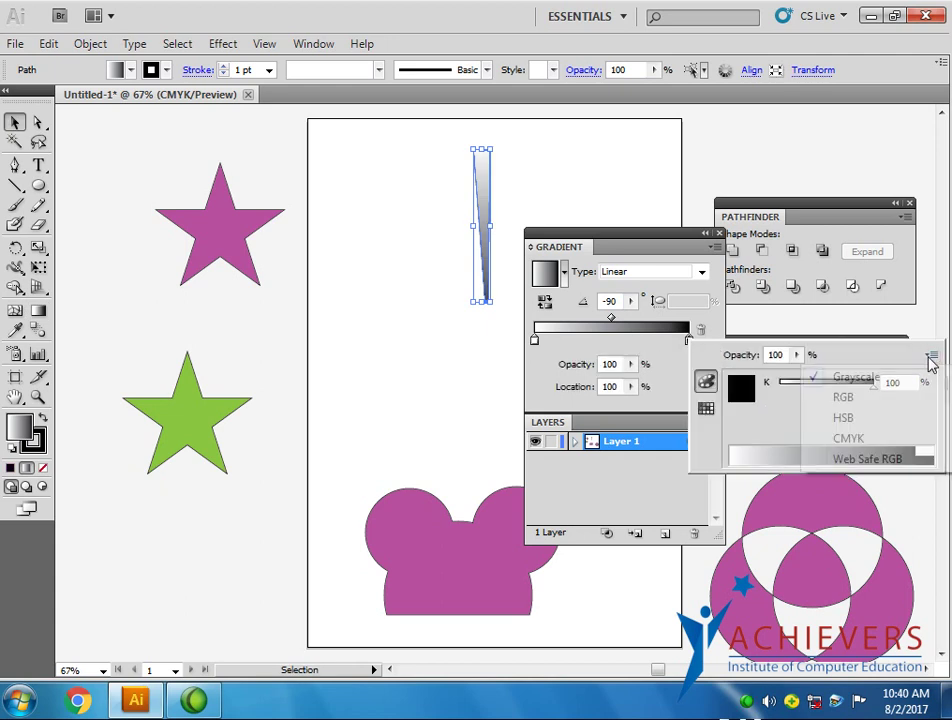
{"action": "left_click", "coordinate": [843, 397]}
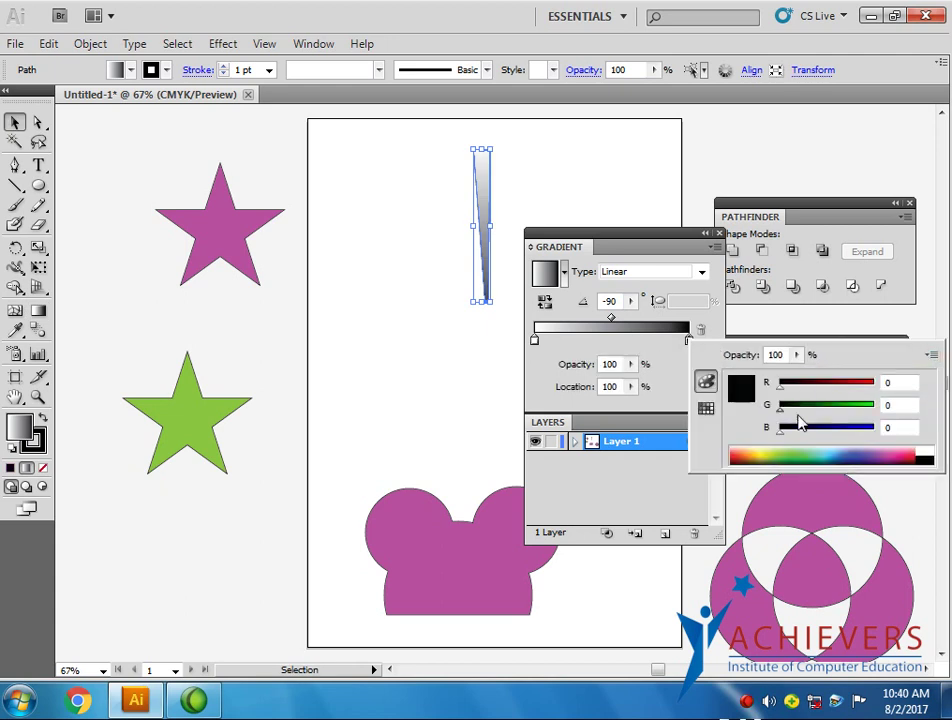
{"action": "left_click", "coordinate": [910, 452]}
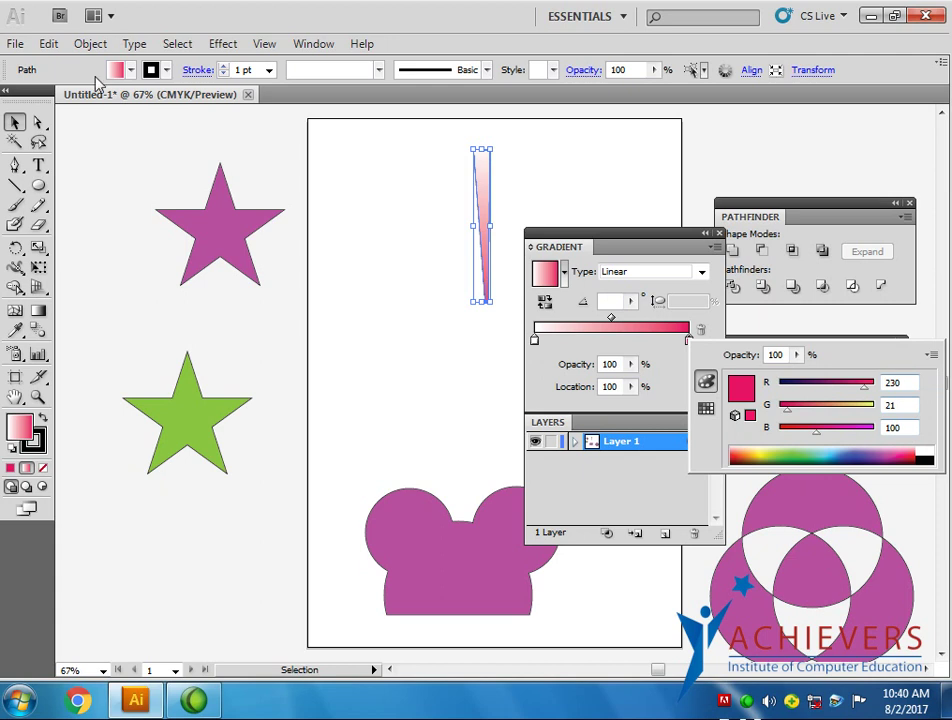
- Set the spike's stroke to None so it has no outline
{"action": "left_click", "coordinate": [373, 251]}
{"action": "left_click", "coordinate": [718, 233]}
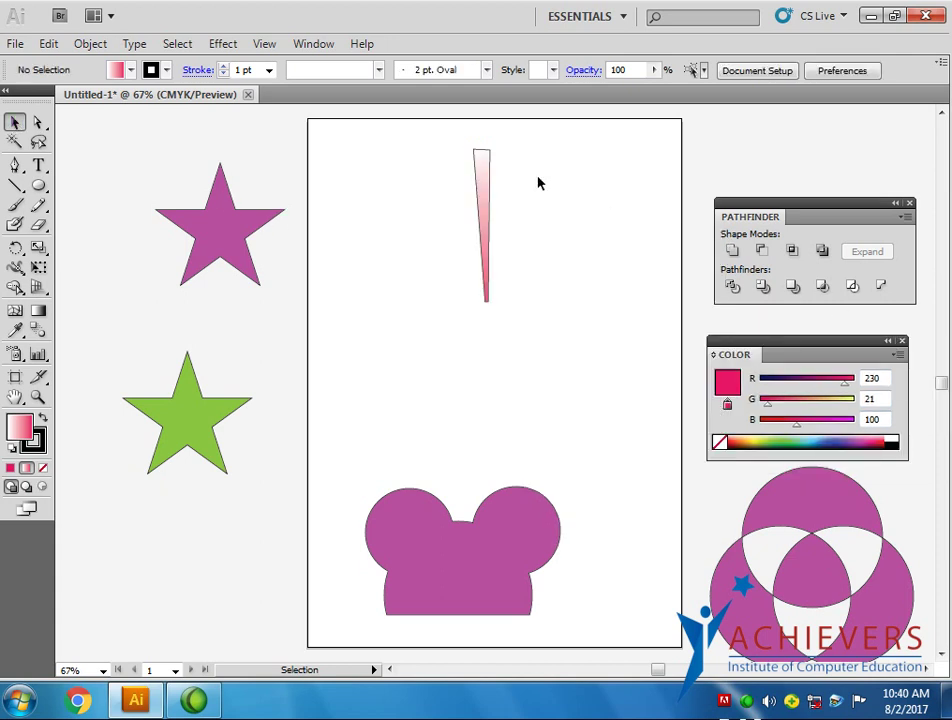
{"action": "left_click", "coordinate": [478, 160]}
{"action": "left_click", "coordinate": [34, 441]}
{"action": "left_click", "coordinate": [43, 467]}
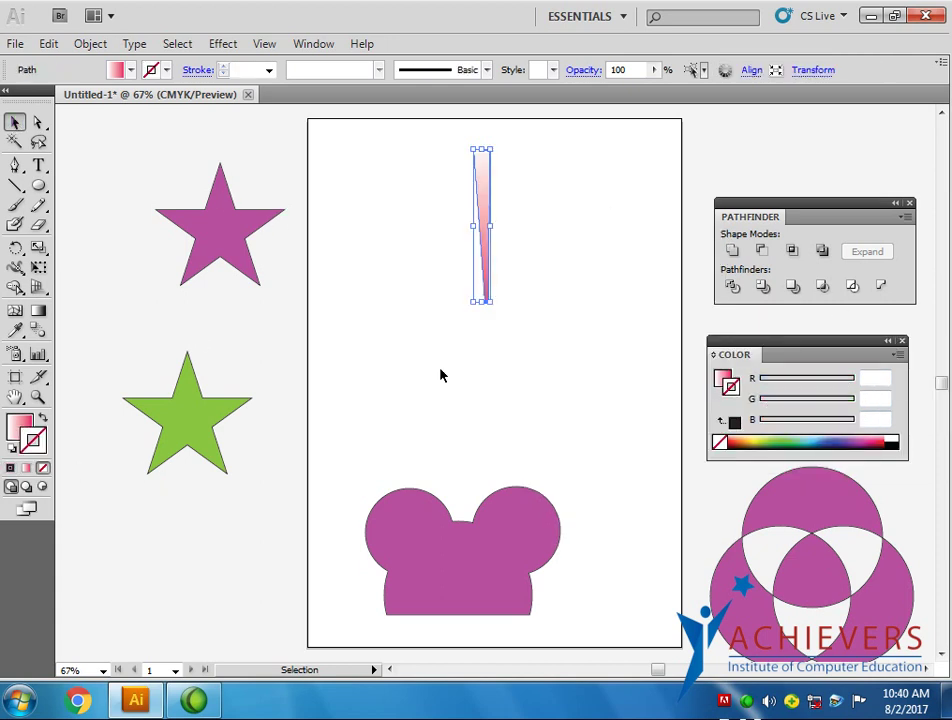
{"action": "left_click", "coordinate": [15, 247]}
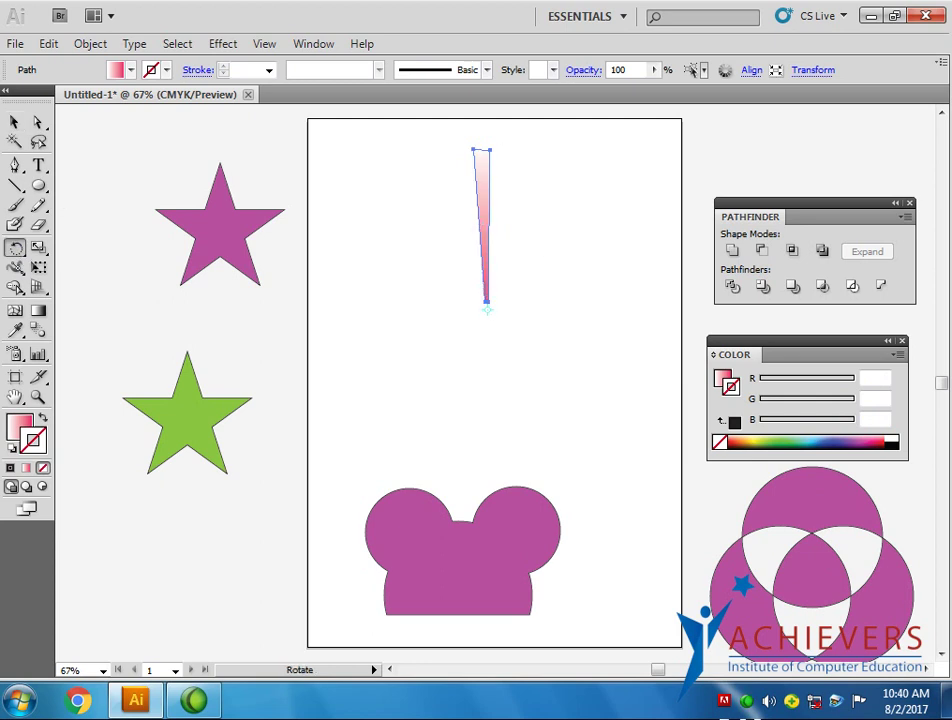
- Fan out rotated copies of the spike around its bottom tip to form starburst rays
{"action": "key", "text": "ctrl"}
{"action": "key", "text": "alt"}
{"action": "key", "text": "alt"}
{"action": "left_click_drag", "start_coordinate": [492, 180], "coordinate": [527, 180]}
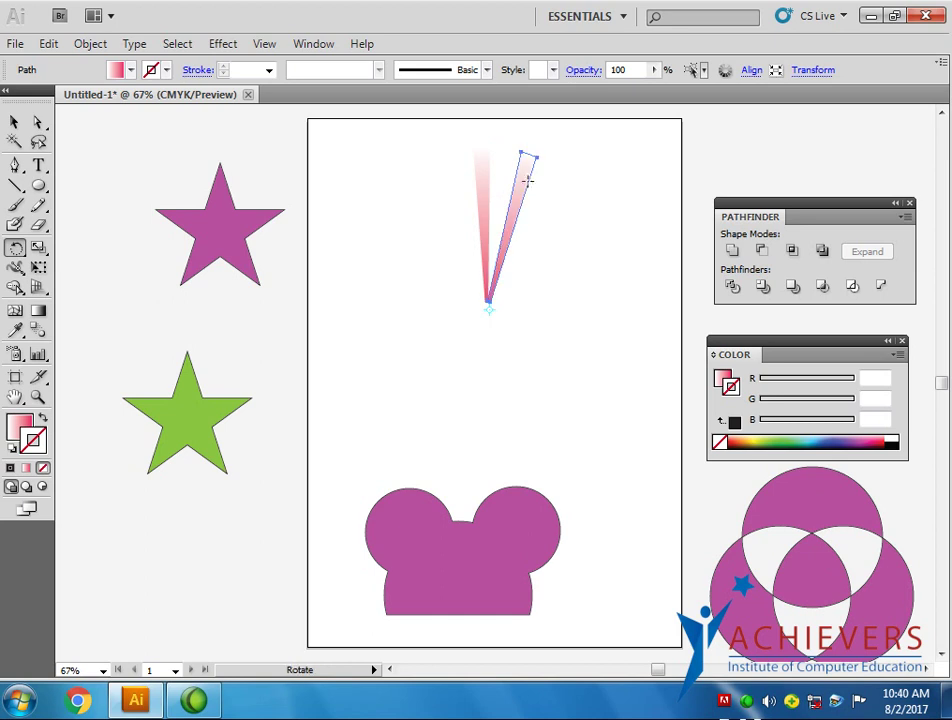
{"action": "key", "text": "ctrl+d"}
{"action": "key", "text": "ctrl+d"}
{"action": "key", "text": "ctrl+d"}
{"action": "key", "text": "ctrl+d"}
{"action": "key", "text": "ctrl+d"}
{"action": "key", "text": "ctrl+d"}
{"action": "key", "text": "ctrl+d"}
{"action": "key", "text": "ctrl+d"}
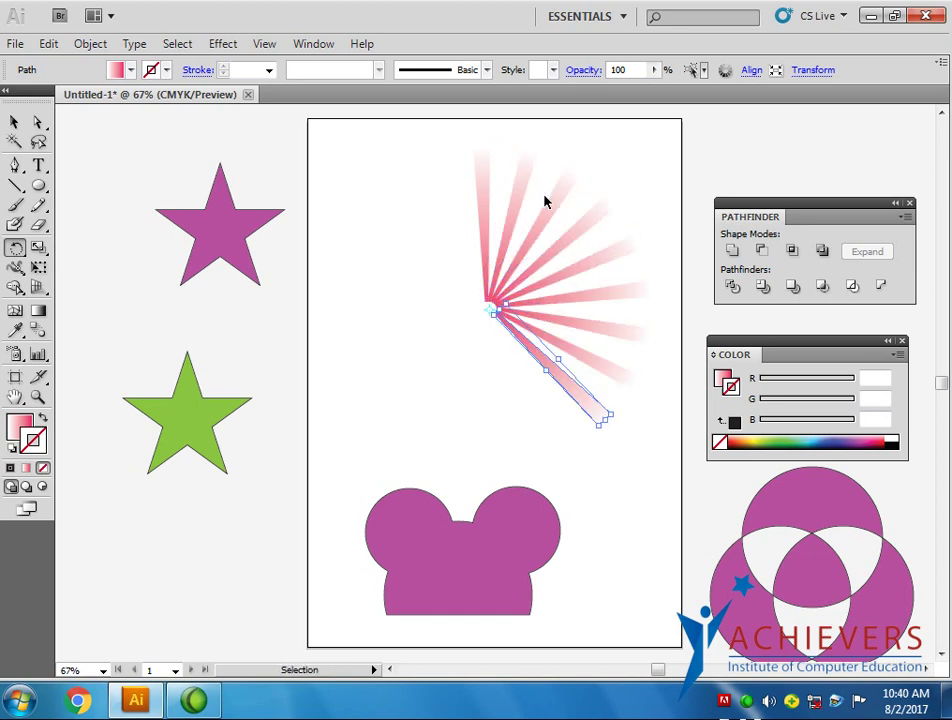
{"action": "key", "text": "ctrl+d"}
{"action": "key", "text": "ctrl+d"}
{"action": "key", "text": "ctrl+d"}
{"action": "key", "text": "ctrl+d"}
{"action": "key", "text": "ctrl+d"}
{"action": "key", "text": "ctrl+d"}
{"action": "key", "text": "ctrl+d"}
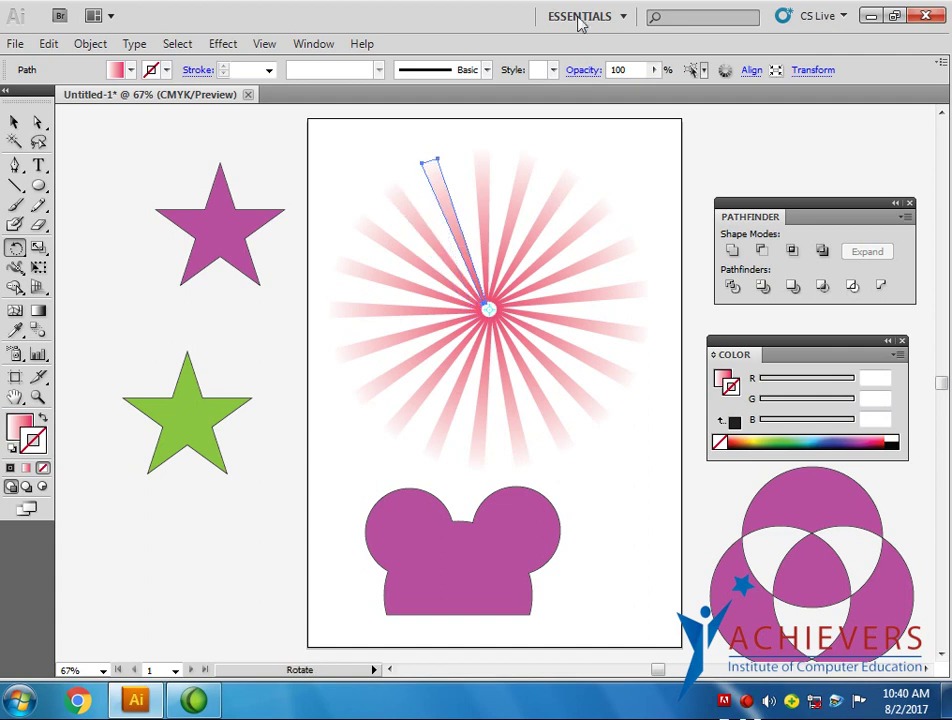
- Select all the starburst rays and group them together
{"action": "left_click", "coordinate": [15, 123]}
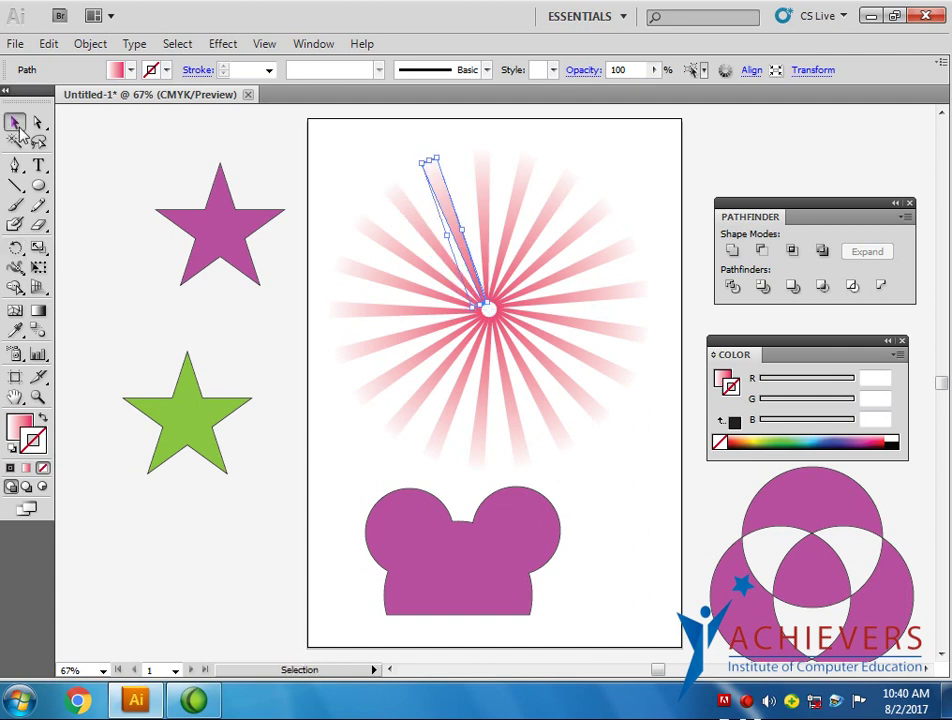
{"action": "left_click", "coordinate": [333, 188]}
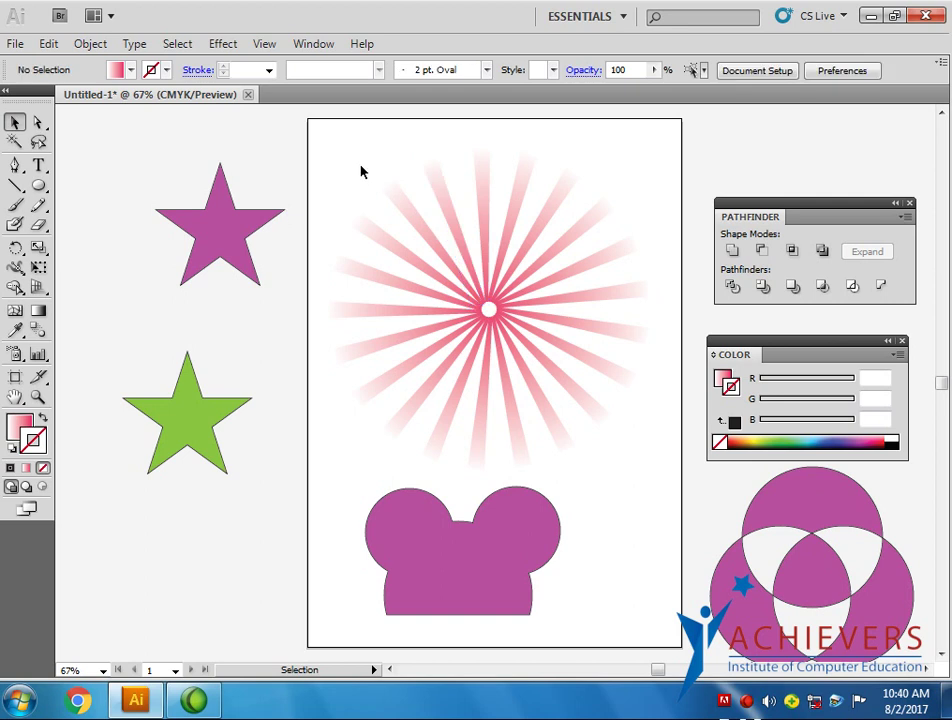
{"action": "mouse_move", "coordinate": [348, 147]}
{"action": "left_mouse_down"}
{"action": "mouse_move", "coordinate": [655, 417]}
{"action": "mouse_move", "coordinate": [625, 200]}
{"action": "left_mouse_up"}
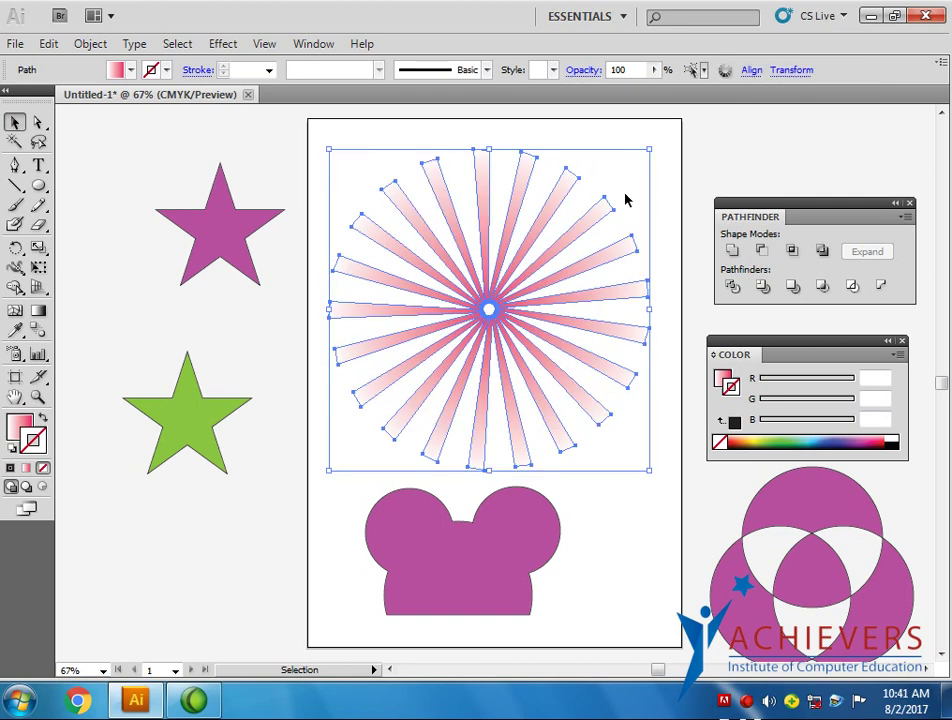
{"action": "key", "text": "ctrl+shift+b"}
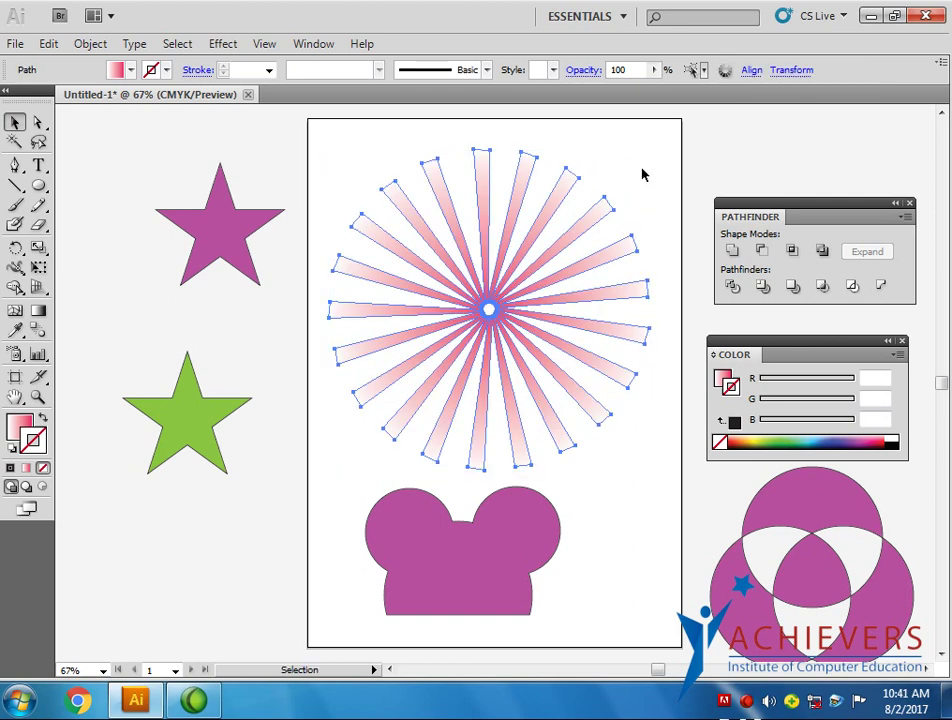
{"action": "key", "text": "ctrl+g"}
{"action": "key", "text": "ctrl+shift+b"}
- Move the starburst group to the right of the page and draw a circle in the upper page
{"action": "key", "text": "ctrl+minus"}
{"action": "mouse_move", "coordinate": [484, 233]}
{"action": "left_mouse_down"}
{"action": "mouse_move", "coordinate": [322, 258]}
{"action": "mouse_move", "coordinate": [569, 238]}
{"action": "left_mouse_up"}
{"action": "left_click_drag", "start_coordinate": [574, 244], "coordinate": [597, 236]}
{"action": "left_click_drag", "start_coordinate": [37, 193], "coordinate": [92, 227]}
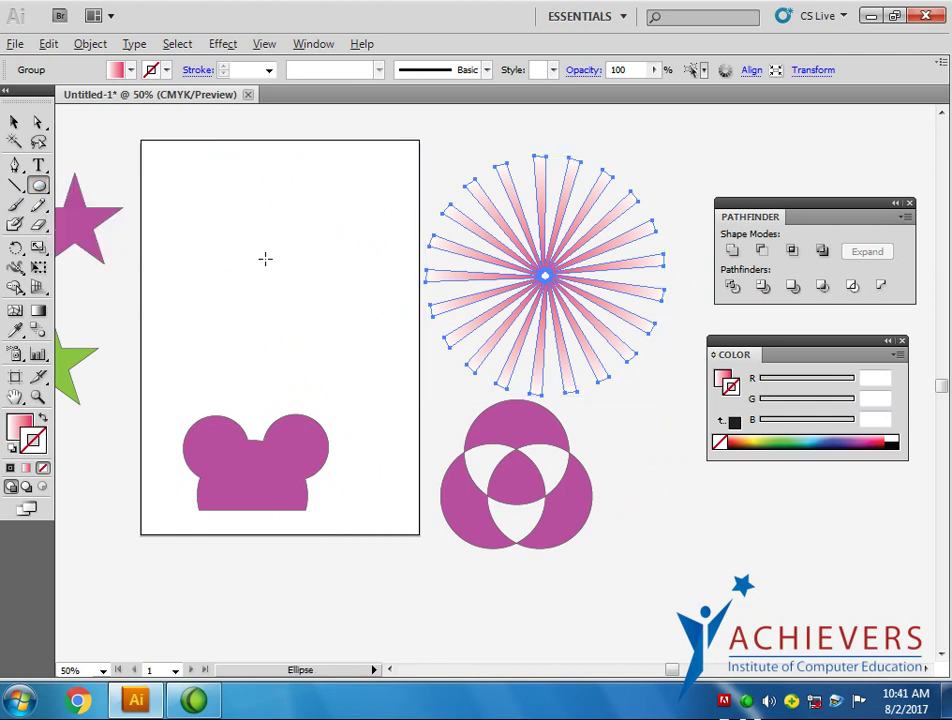
{"action": "left_click_drag", "start_coordinate": [263, 259], "coordinate": [315, 308]}
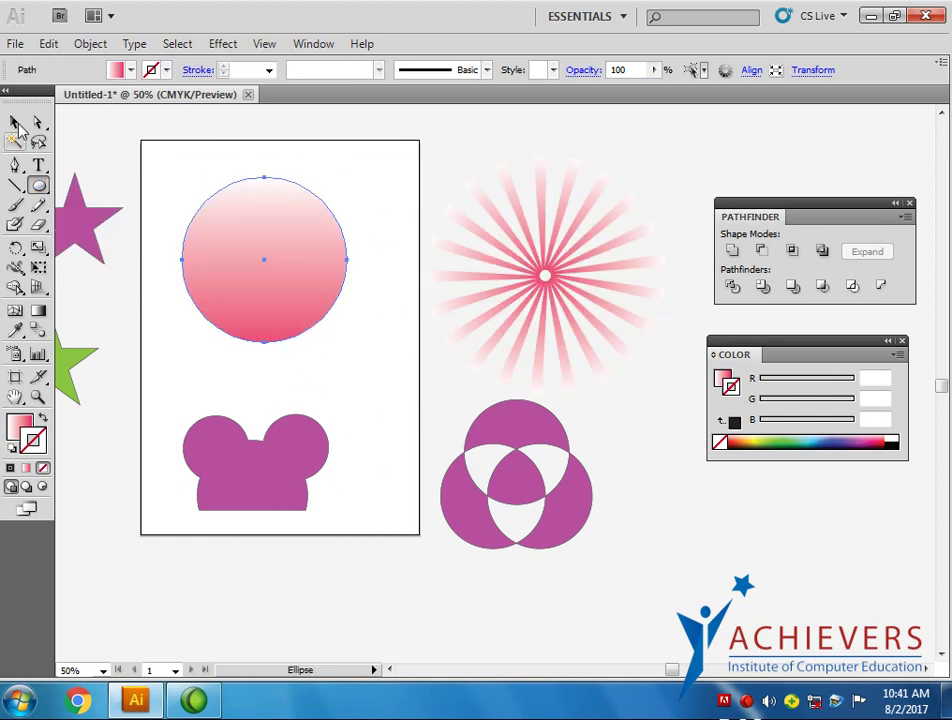
- Try the starburst on the circle, move it back off, then delete the circle
{"action": "left_click", "coordinate": [14, 121]}
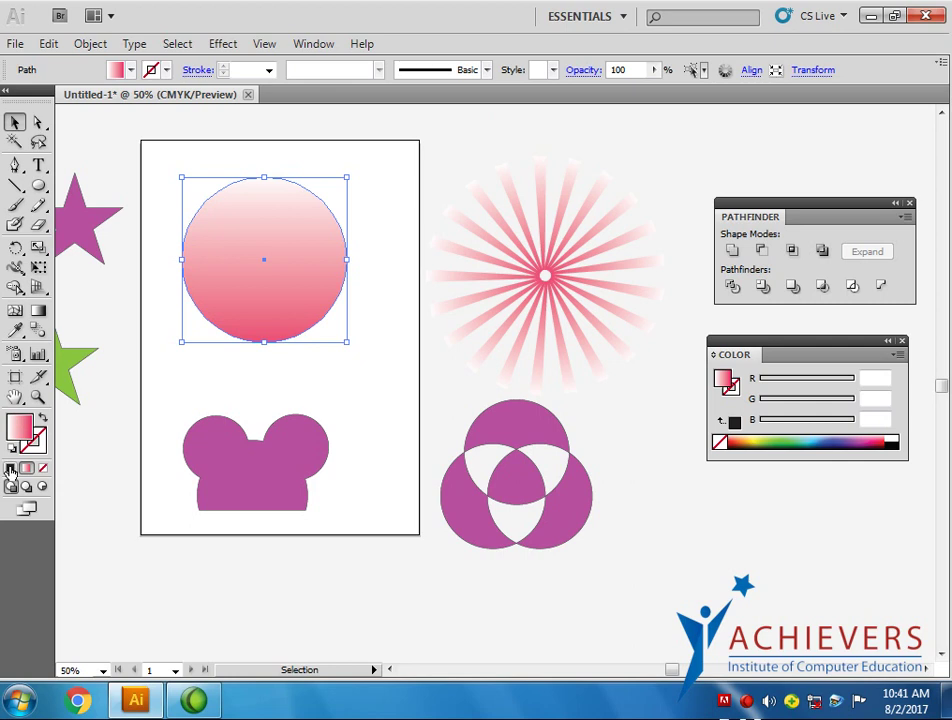
{"action": "mouse_move", "coordinate": [470, 272]}
{"action": "left_mouse_down"}
{"action": "mouse_move", "coordinate": [275, 283]}
{"action": "mouse_move", "coordinate": [263, 264]}
{"action": "left_mouse_up"}
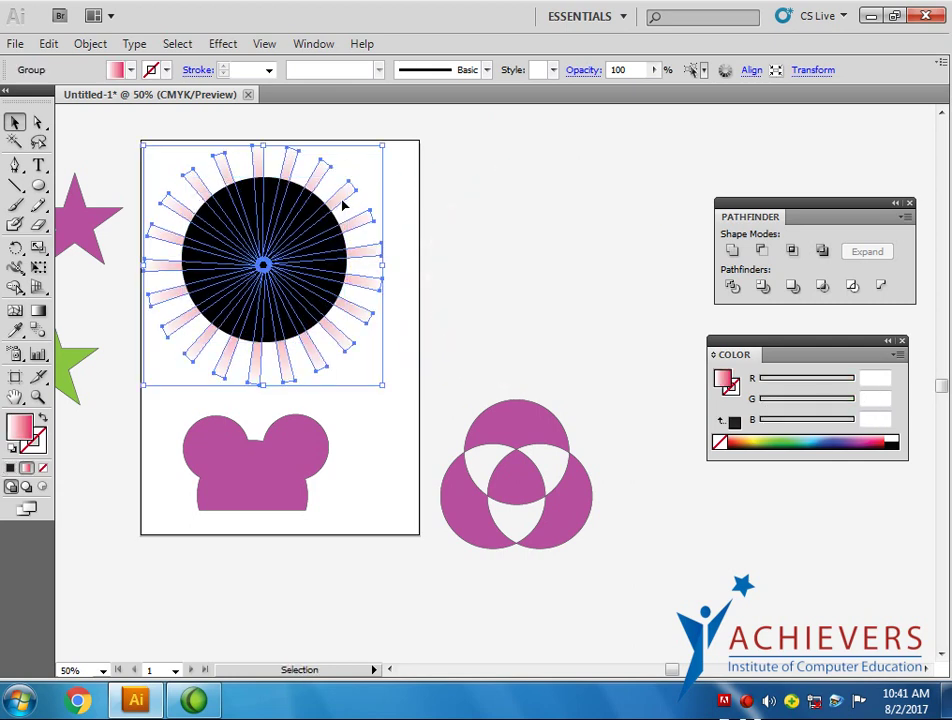
{"action": "left_click_drag", "start_coordinate": [342, 206], "coordinate": [578, 206]}
{"action": "left_click", "coordinate": [296, 207]}
{"action": "key", "text": "Delete"}
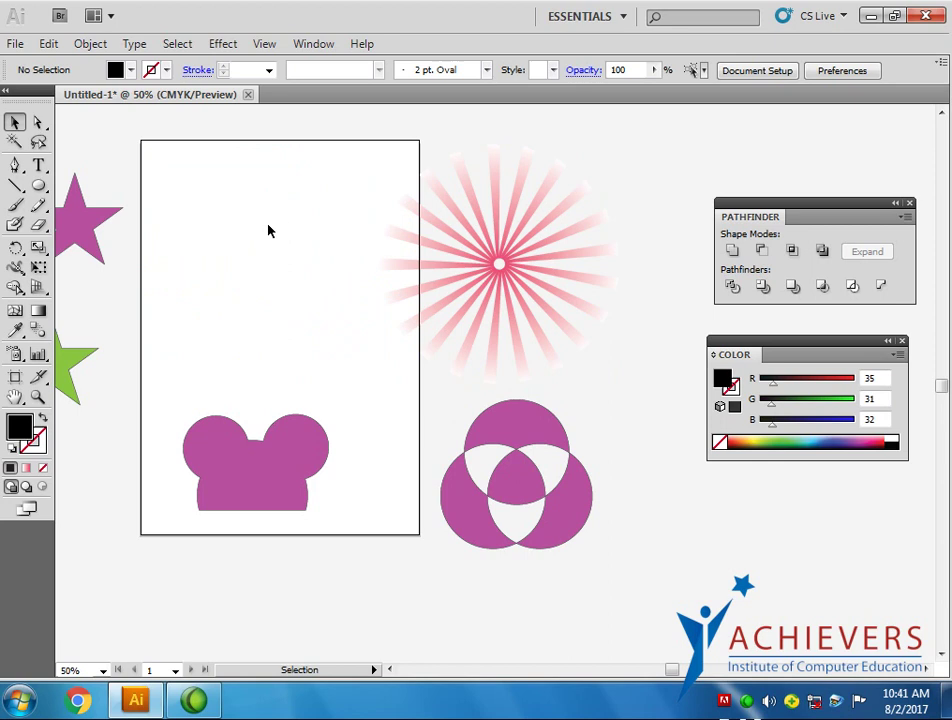
- Draw a black rectangle in the upper page and centre the starburst group on it
{"action": "left_click", "coordinate": [38, 186]}
{"action": "left_click", "coordinate": [100, 189]}
{"action": "left_click_drag", "start_coordinate": [213, 210], "coordinate": [357, 329]}
{"action": "left_click", "coordinate": [15, 121]}
{"action": "left_click_drag", "start_coordinate": [602, 260], "coordinate": [395, 262]}
{"action": "left_click", "coordinate": [503, 268]}
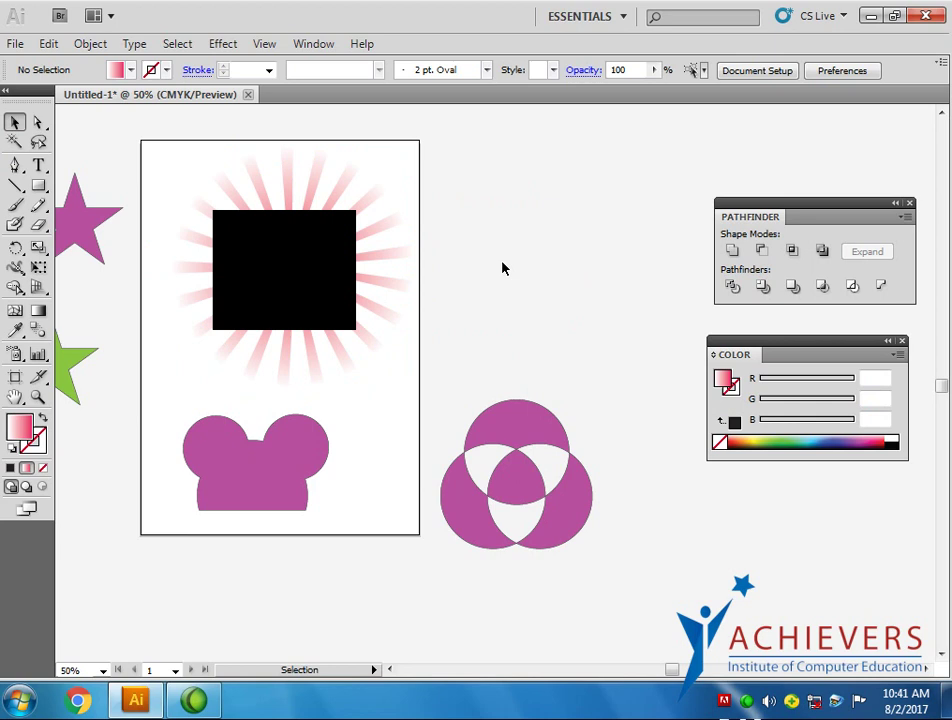
{"action": "left_click", "coordinate": [326, 248]}
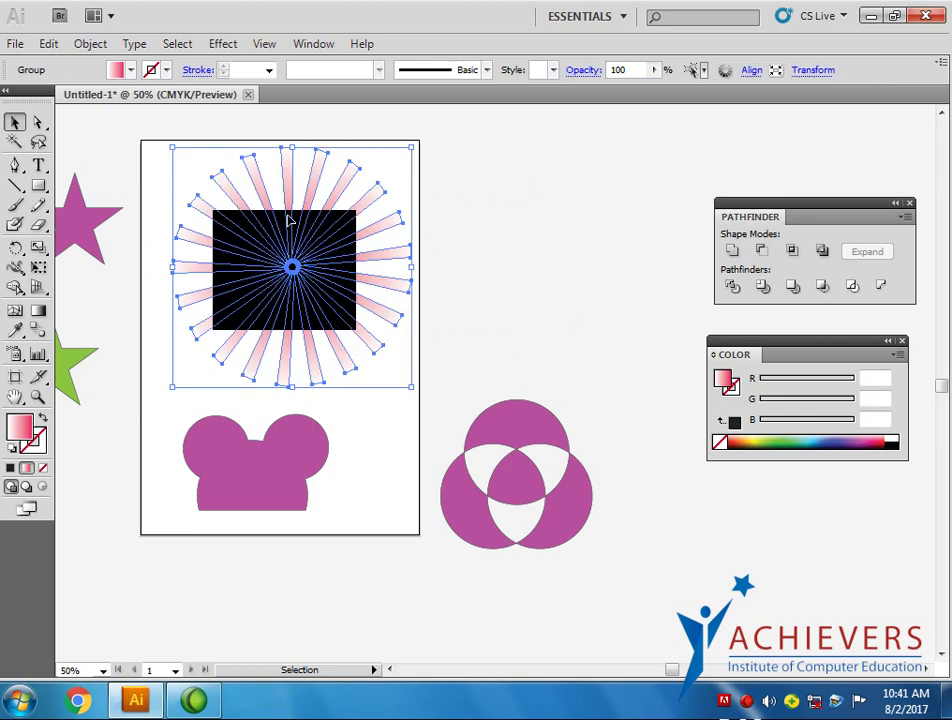
- Bring the starburst group to the front so its rays show across the black rectangle
{"action": "left_click", "coordinate": [282, 215]}
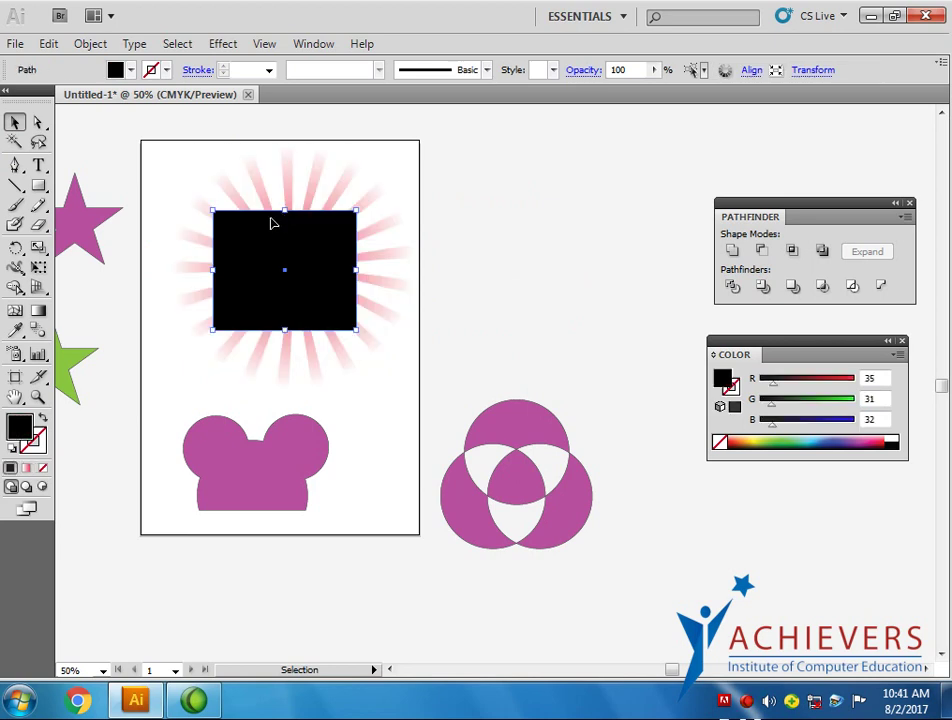
{"action": "left_click", "coordinate": [389, 206]}
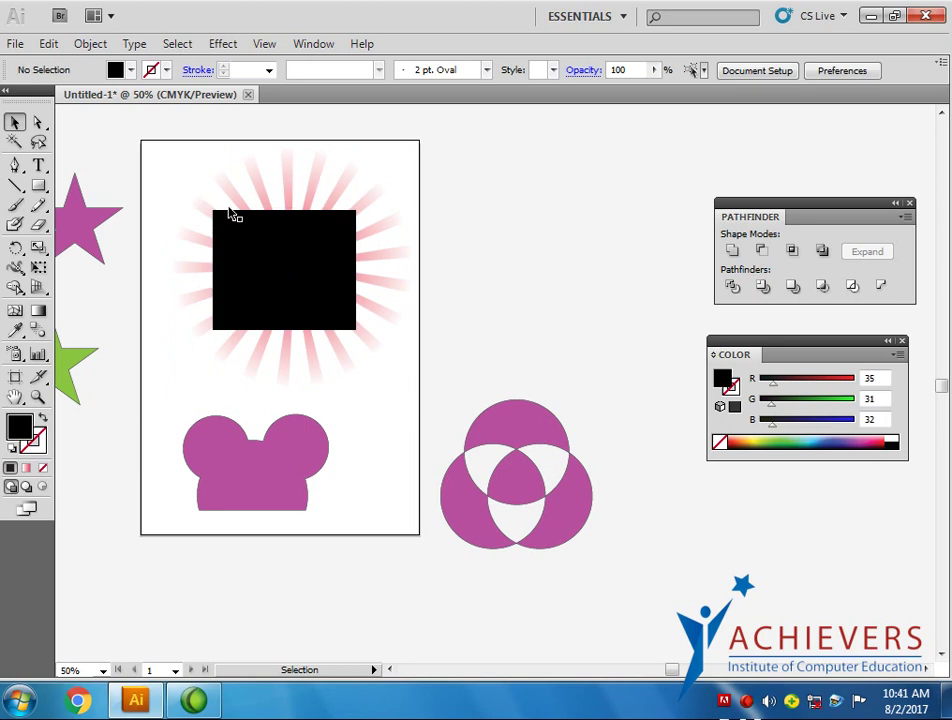
{"action": "scroll", "coordinate": [240, 205], "scroll_direction": "up", "scroll_amount": 1}
{"action": "left_click", "coordinate": [271, 190]}
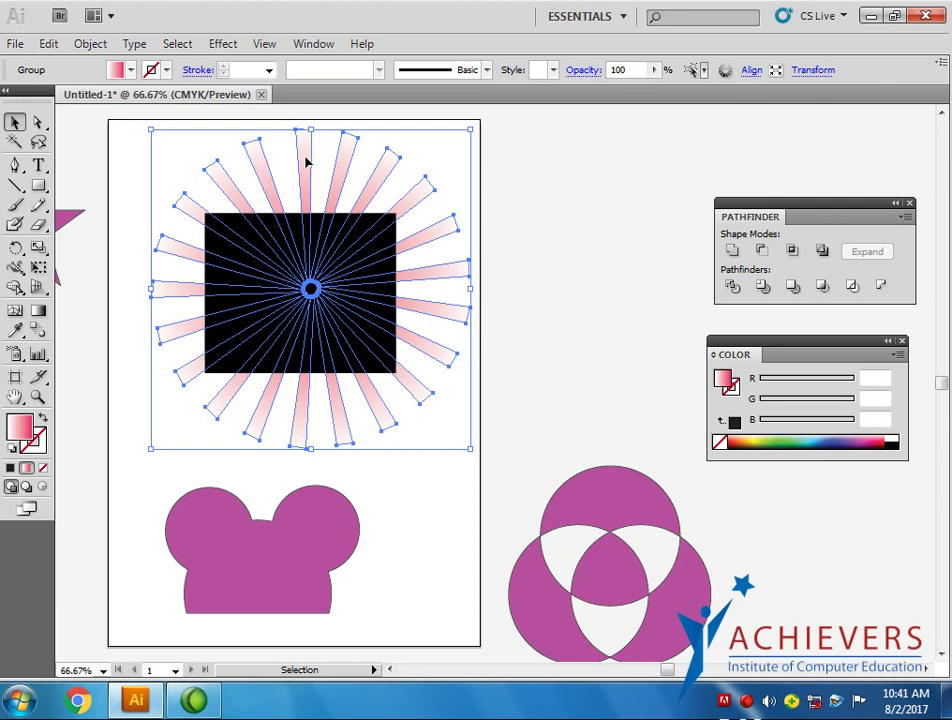
{"action": "right_click", "coordinate": [312, 161]}
{"action": "mouse_move", "coordinate": [364, 317]}
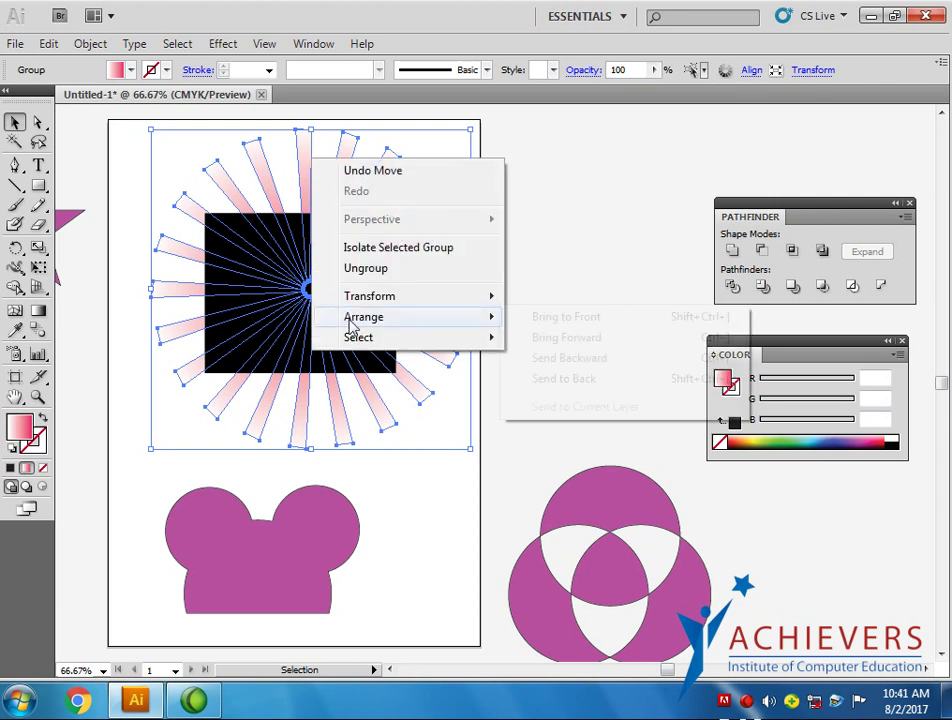
{"action": "left_click", "coordinate": [564, 318]}
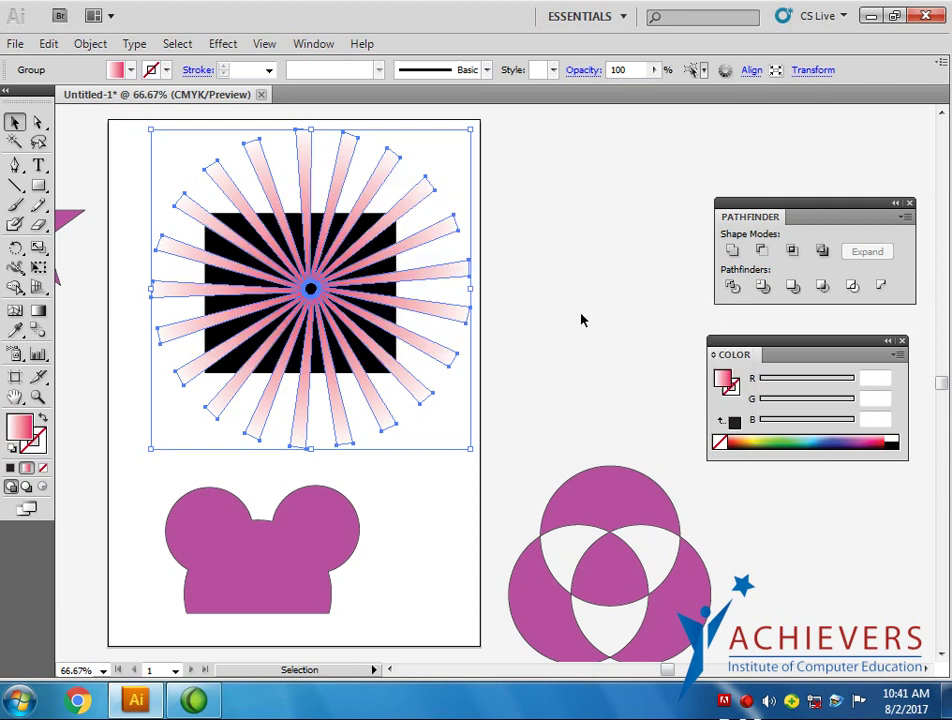
{"action": "left_click", "coordinate": [585, 320]}
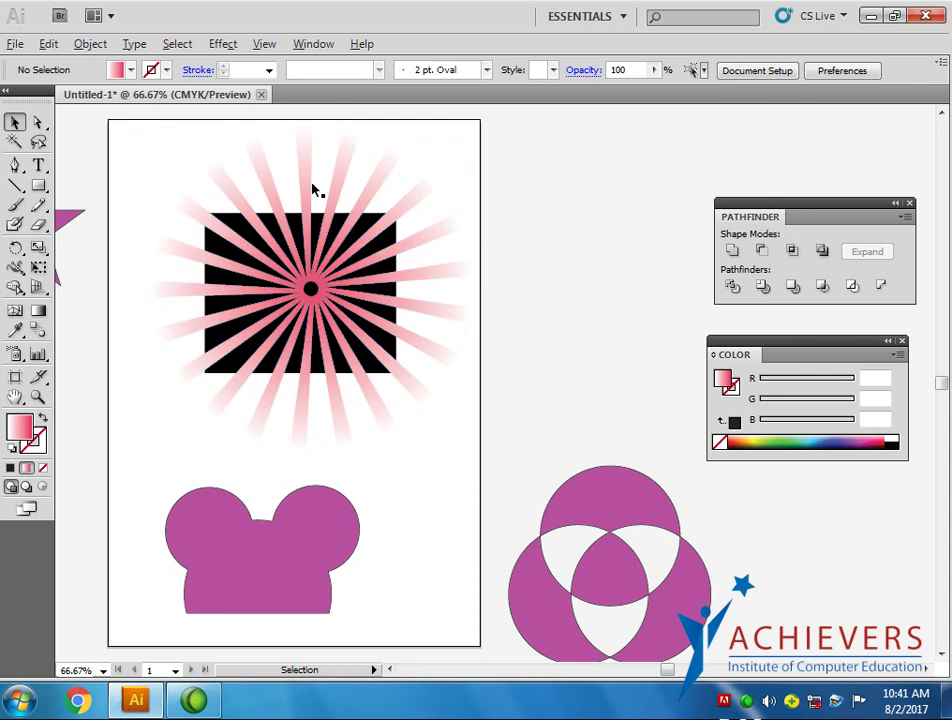
{"action": "scroll", "coordinate": [314, 189], "scroll_direction": "up", "scroll_amount": 1}
{"action": "left_click", "coordinate": [320, 262]}
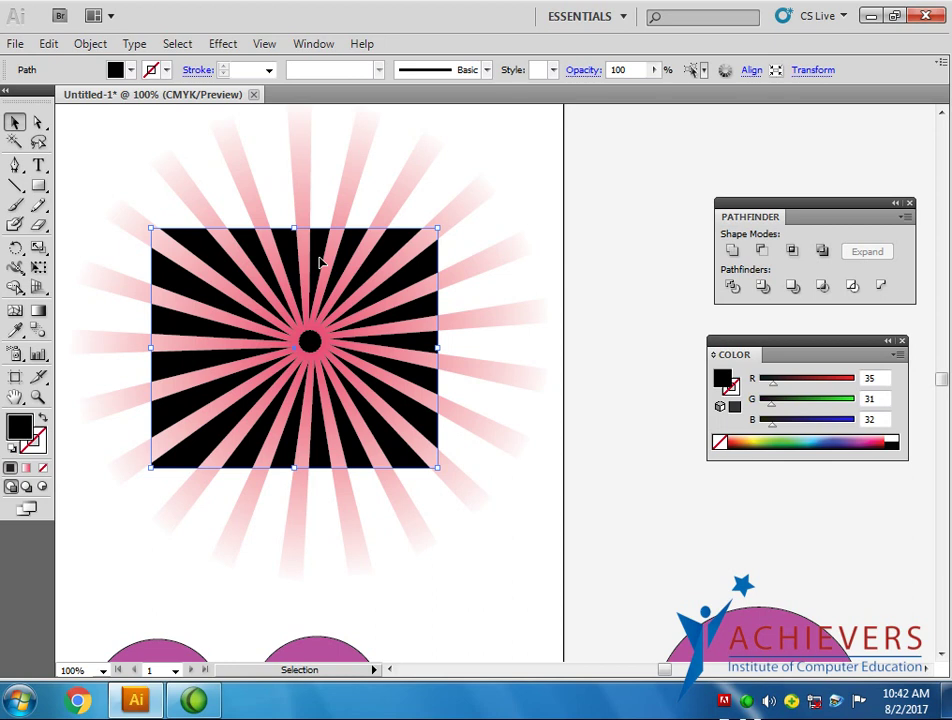
{"action": "left_click", "coordinate": [617, 413]}
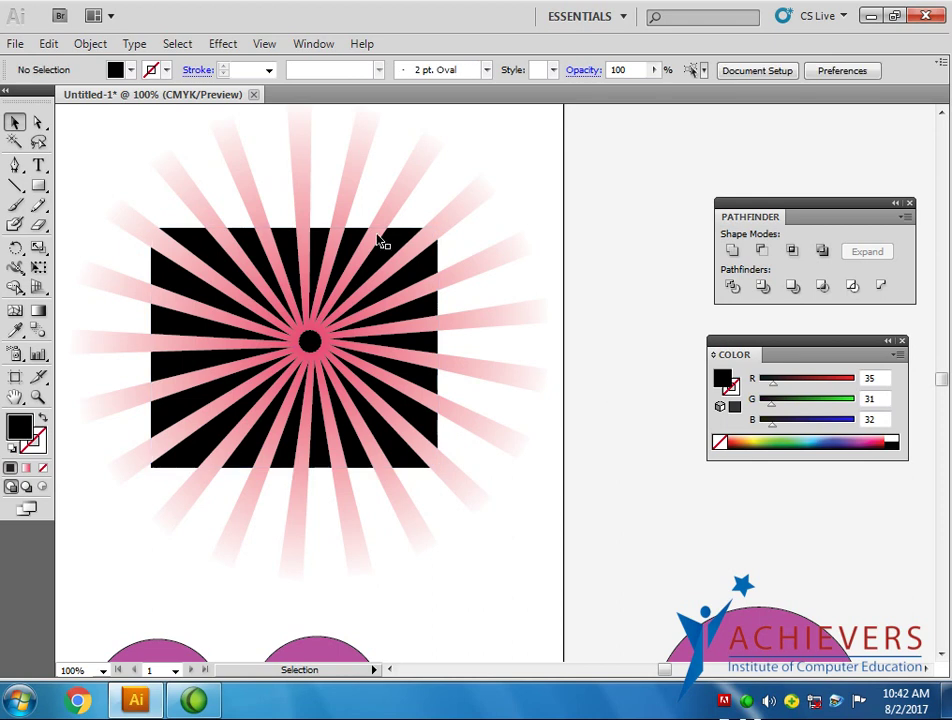
{"action": "left_click", "coordinate": [400, 211]}
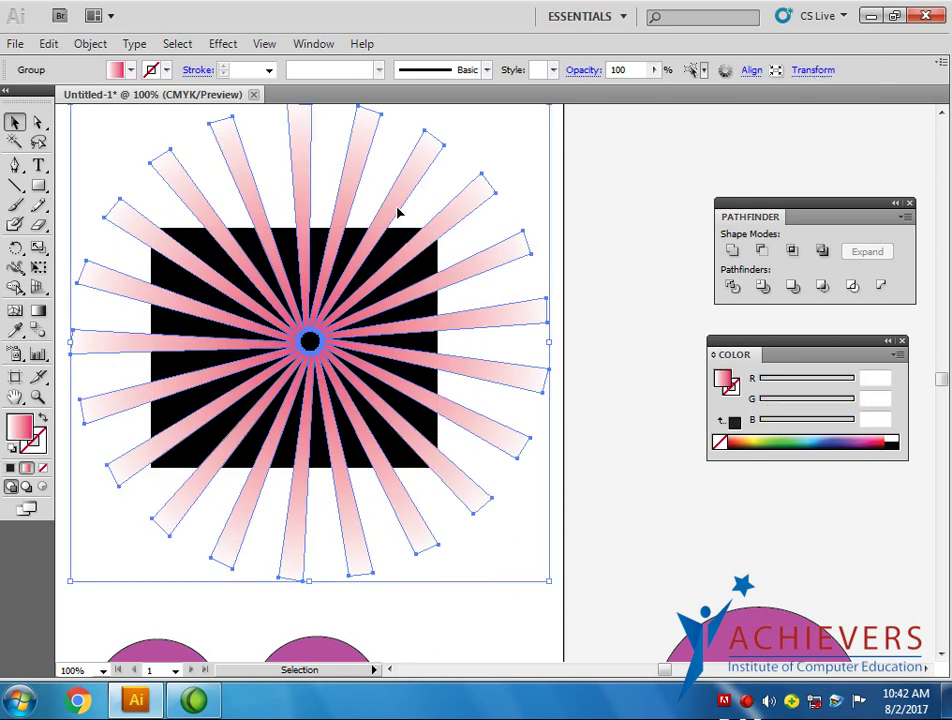
{"action": "left_click_drag", "start_coordinate": [365, 346], "coordinate": [413, 410]}
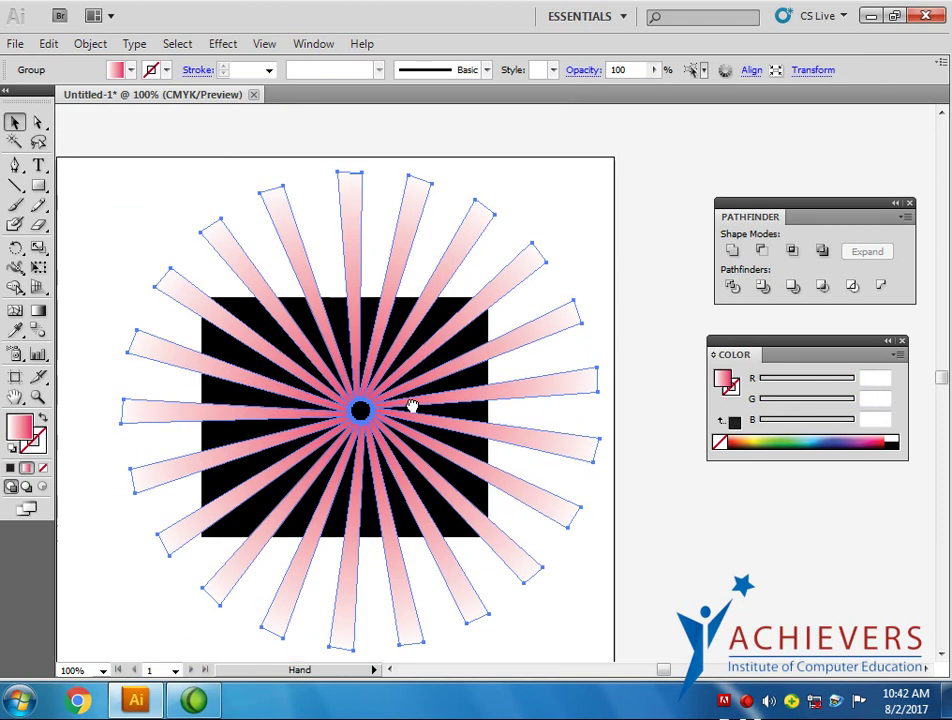
{"action": "left_click", "coordinate": [15, 186]}
- Draw a horizontal line along the rectangle's top edge and use Pathfinder Divide to split the starburst rays along it
{"action": "left_click_drag", "start_coordinate": [133, 297], "coordinate": [646, 297]}
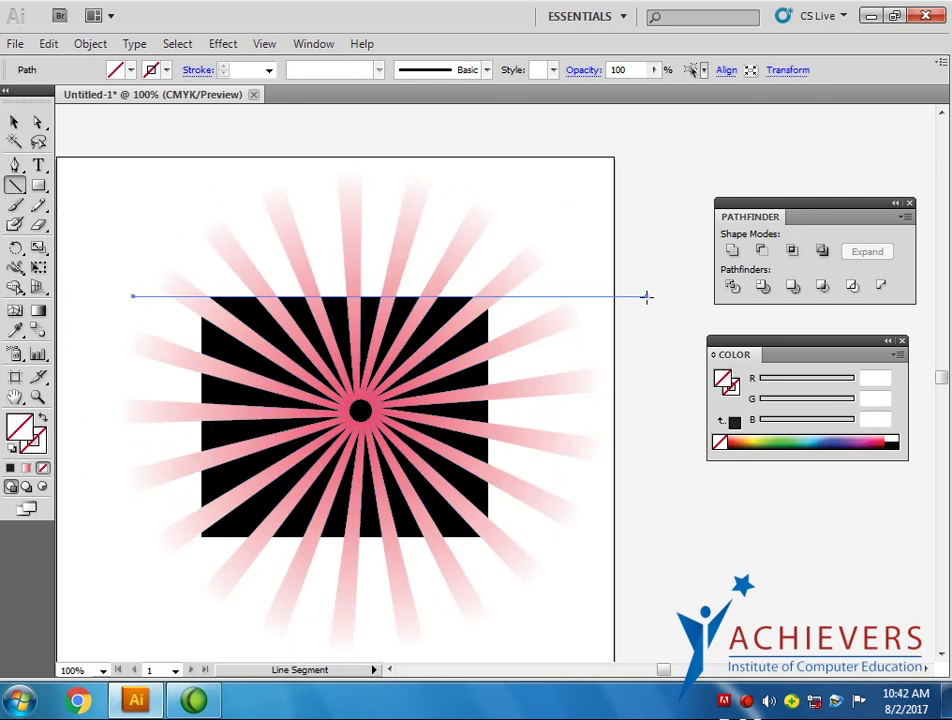
{"action": "left_click", "coordinate": [15, 122]}
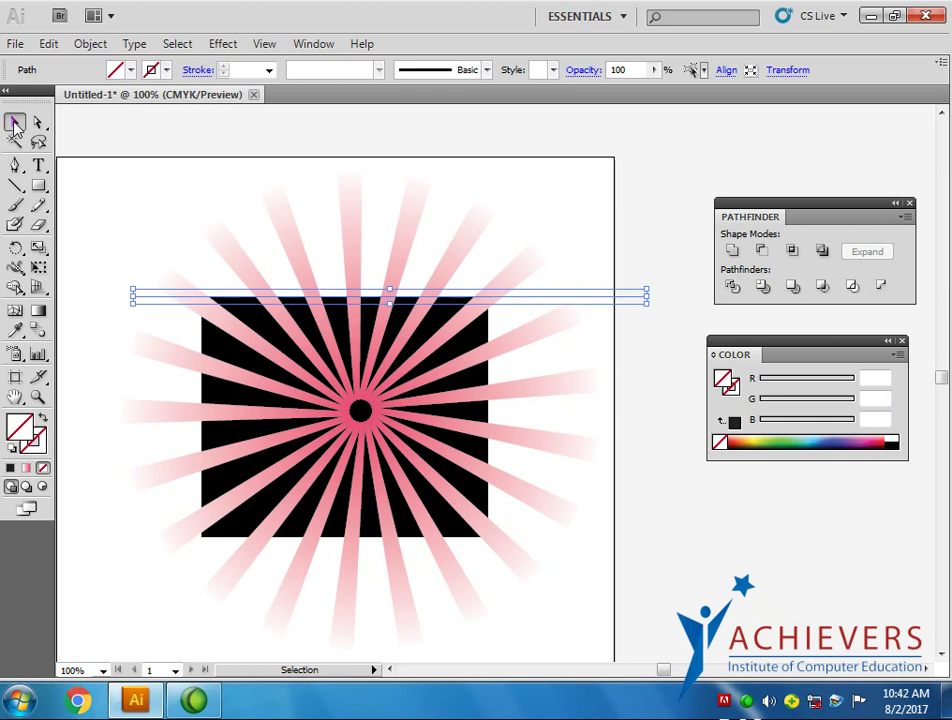
{"action": "left_click", "coordinate": [732, 287]}
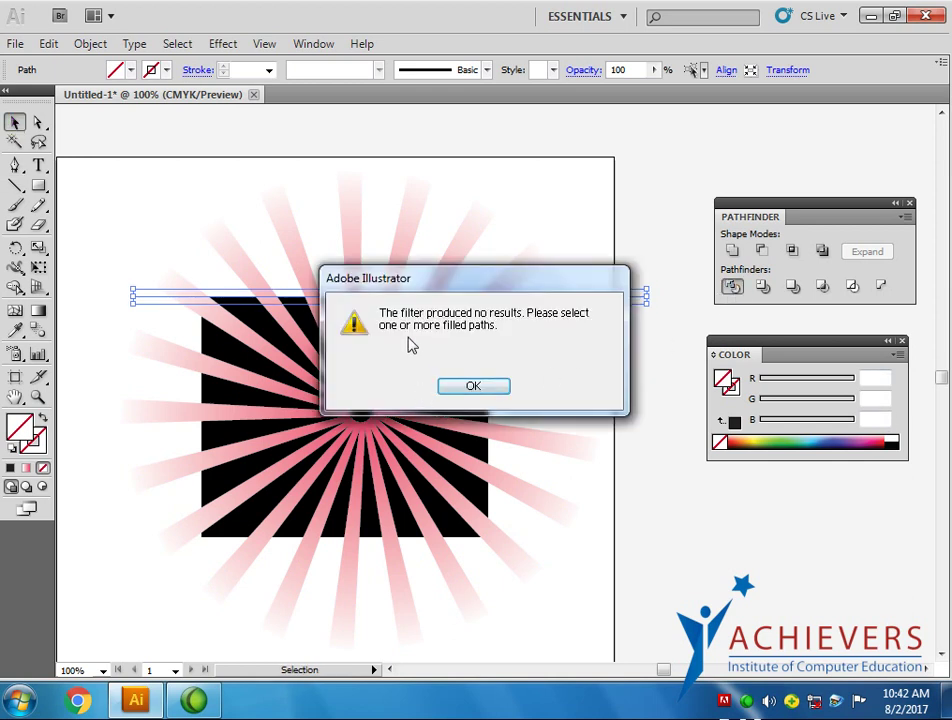
{"action": "left_click", "coordinate": [480, 387]}
{"action": "left_click", "coordinate": [344, 216], "text": "shift"}
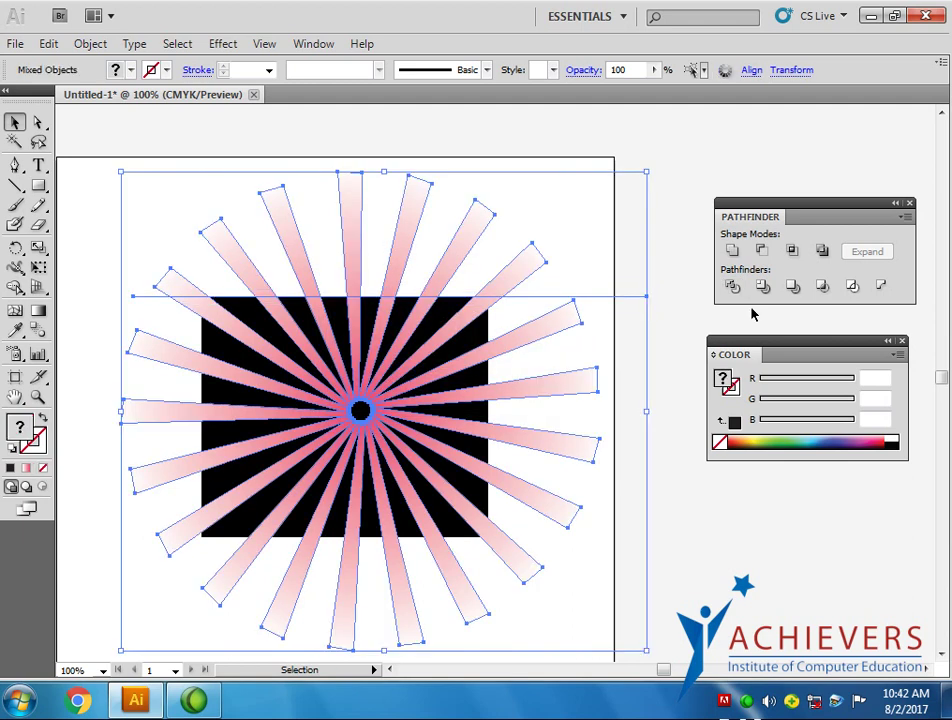
{"action": "left_click", "coordinate": [730, 289]}
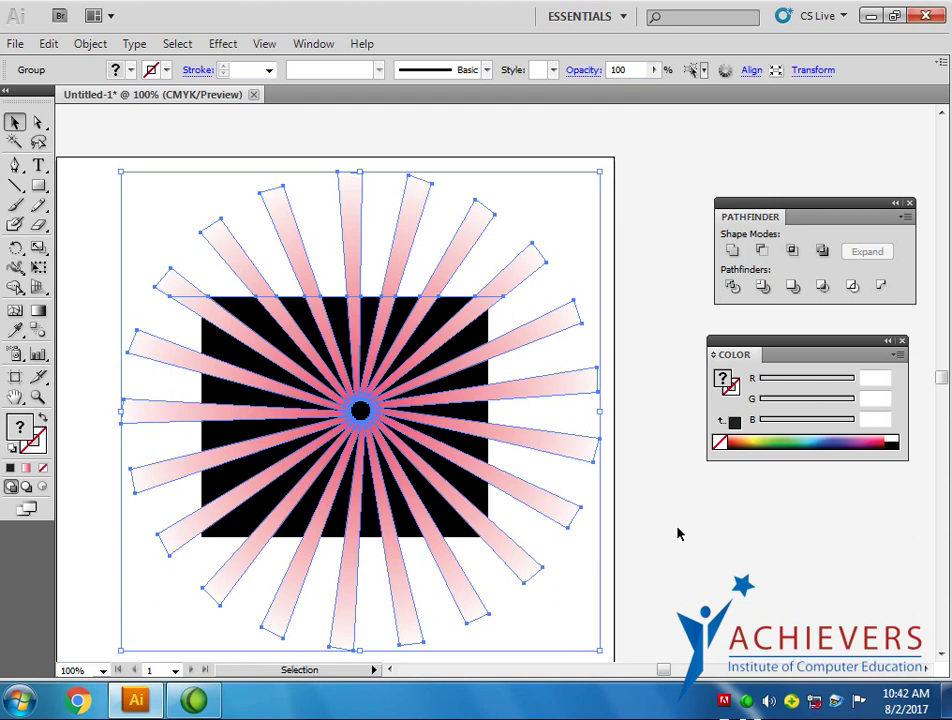
{"action": "left_click", "coordinate": [640, 470]}
{"action": "left_click", "coordinate": [421, 210]}
- Ungroup the divided rays and inspect the individual ray pieces
{"action": "left_click", "coordinate": [90, 44]}
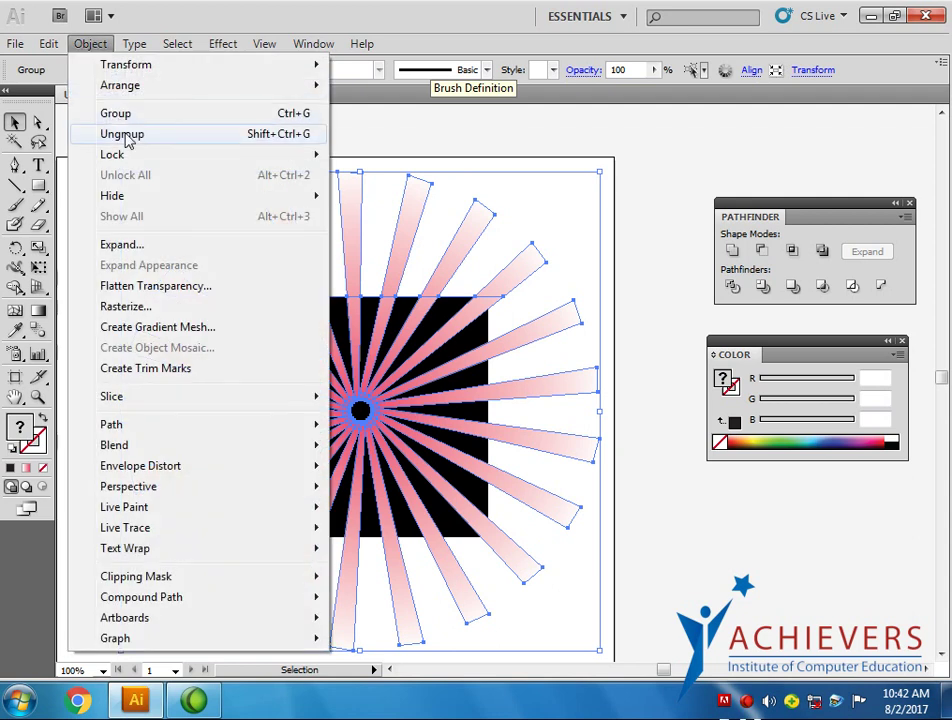
{"action": "left_click", "coordinate": [126, 135]}
{"action": "left_click", "coordinate": [629, 248]}
{"action": "left_click", "coordinate": [479, 236]}
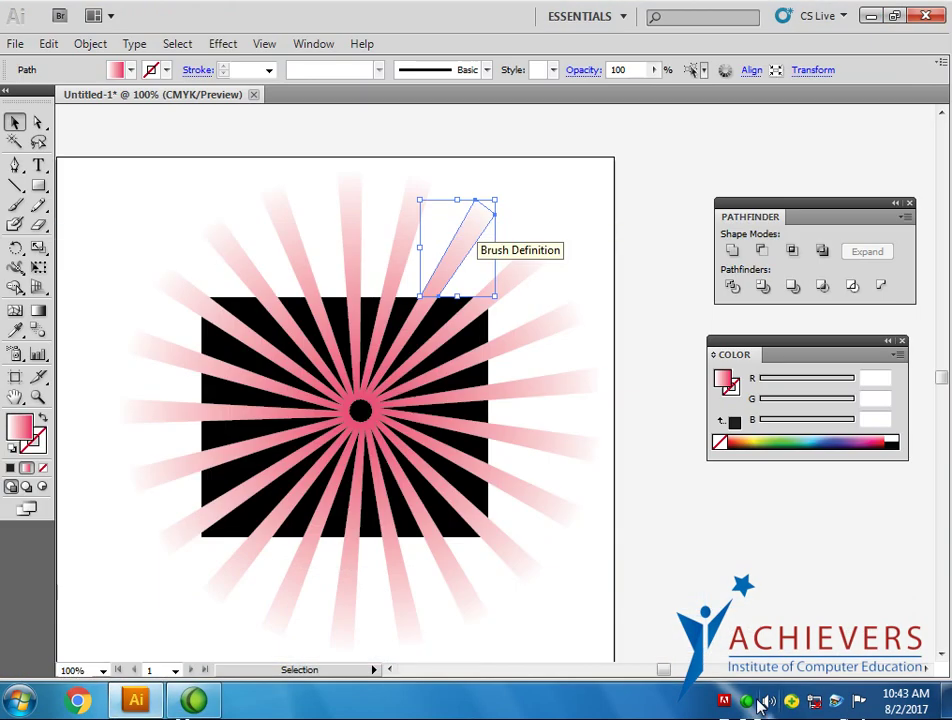
{"action": "left_click", "coordinate": [748, 705]}
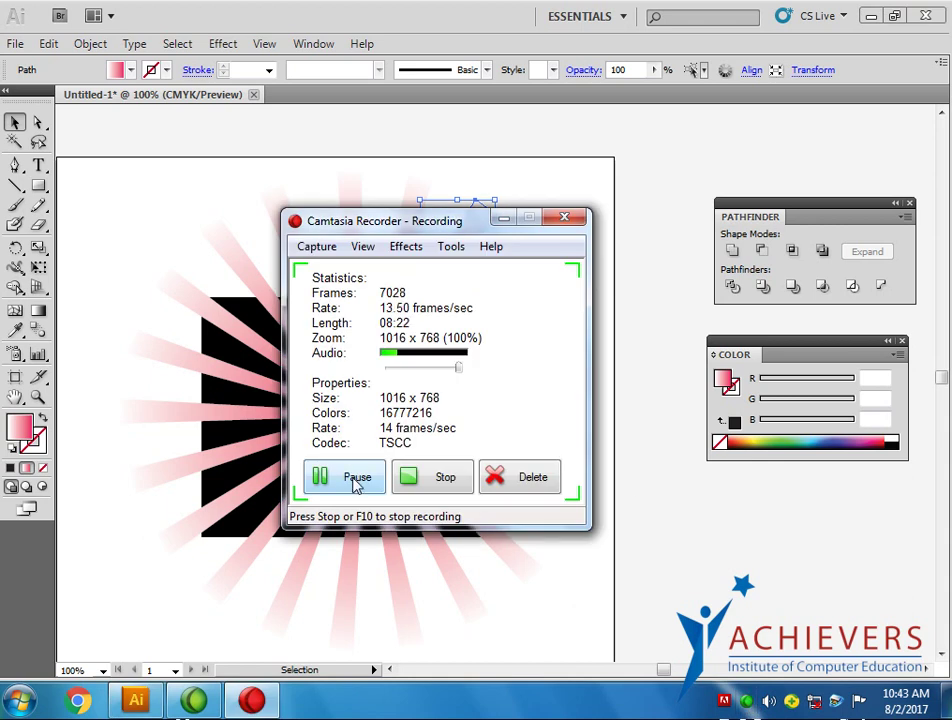
{"action": "left_click", "coordinate": [350, 541]}
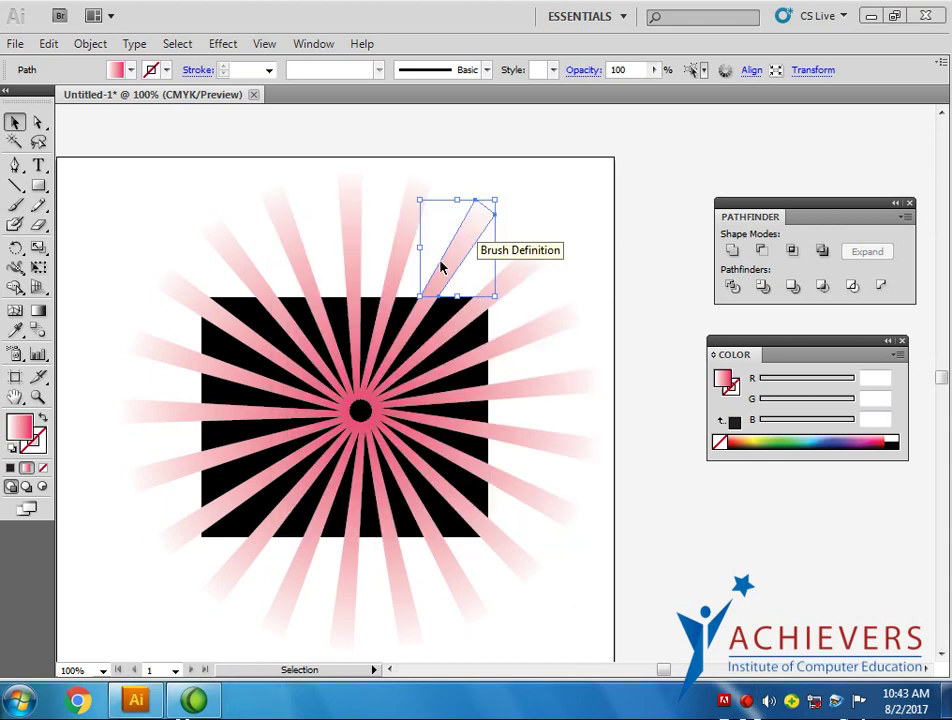
- Delete the brush-definition ray and the ray pieces above the rectangle's top edge
{"action": "left_click", "coordinate": [563, 285]}
{"action": "left_click", "coordinate": [542, 263]}
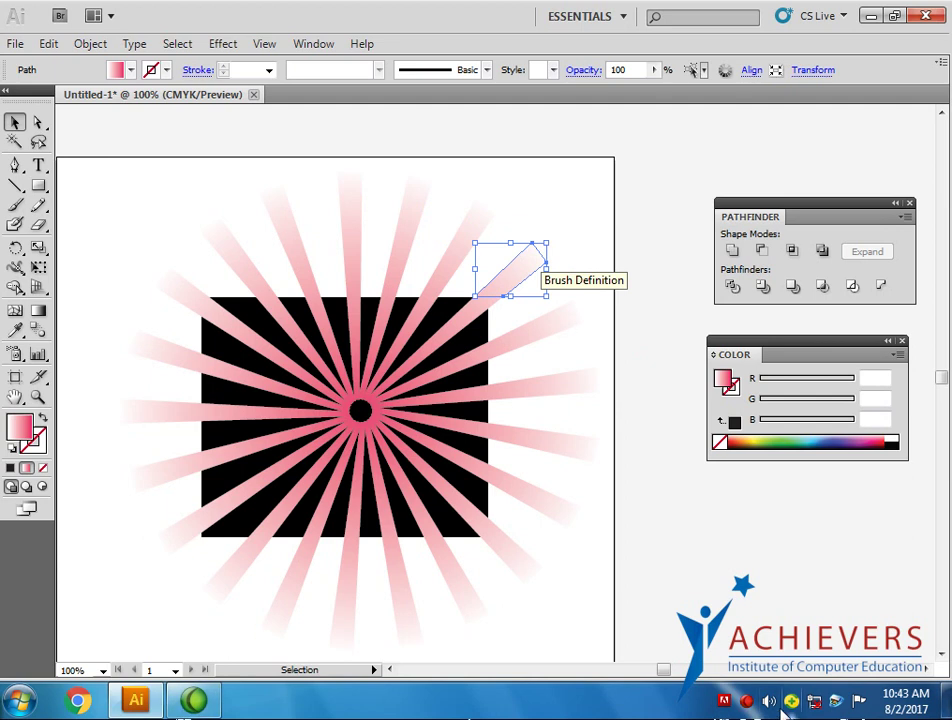
{"action": "left_click", "coordinate": [742, 701]}
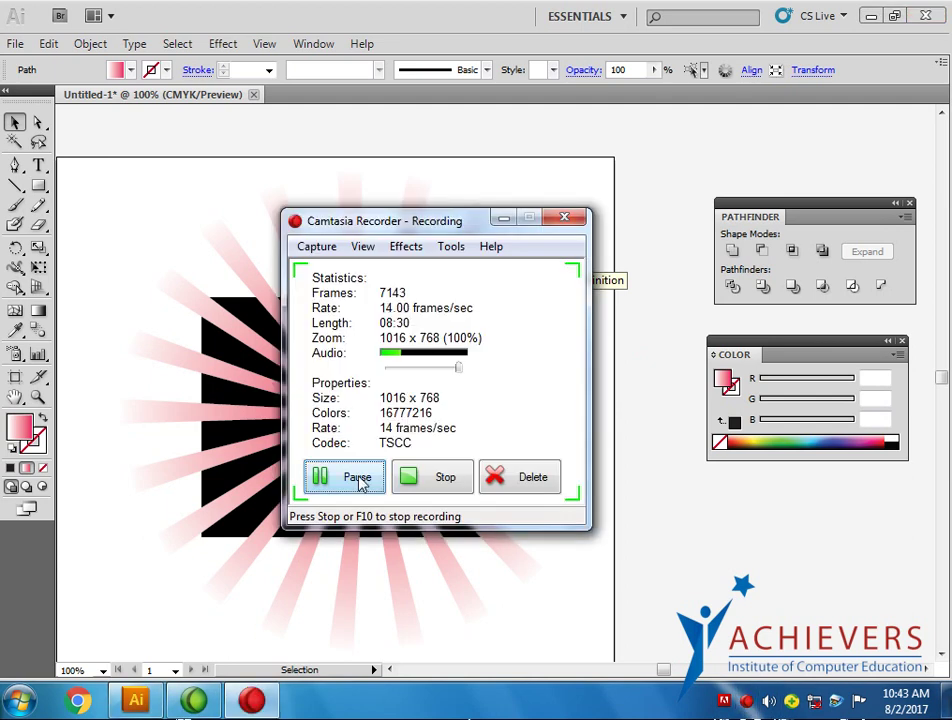
{"action": "left_click", "coordinate": [503, 220]}
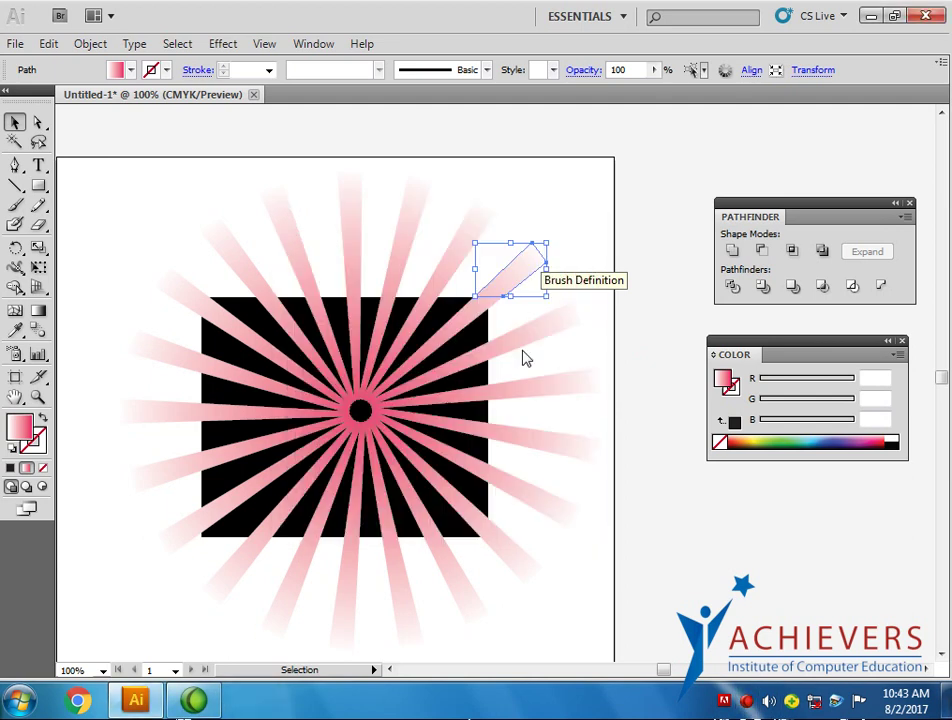
{"action": "left_click", "coordinate": [465, 278]}
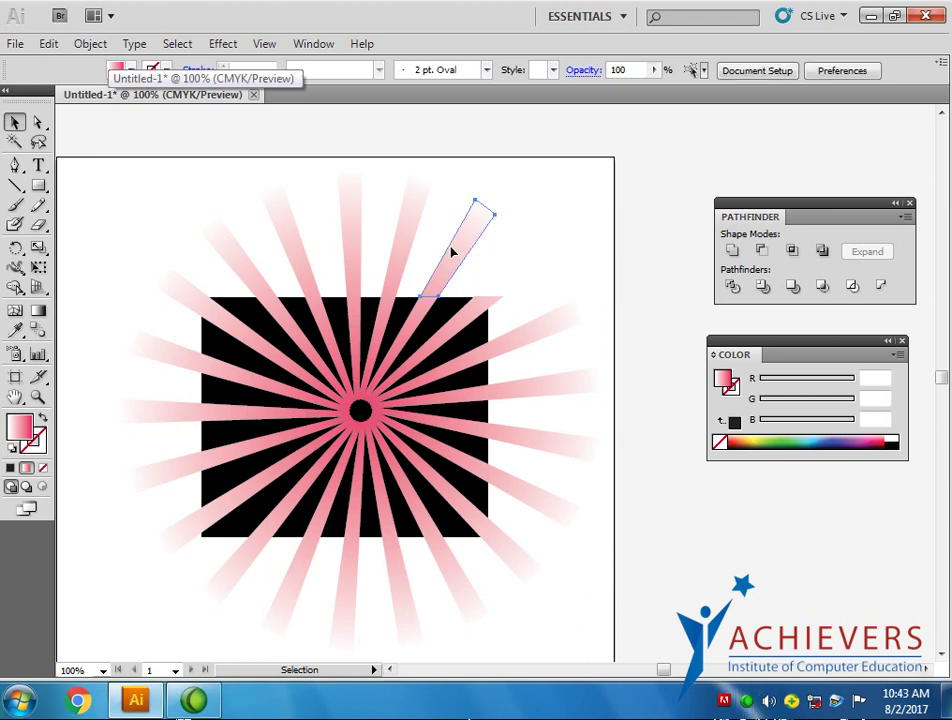
{"action": "mouse_move", "coordinate": [352, 215]}
{"action": "left_mouse_down"}
{"action": "mouse_move", "coordinate": [291, 218]}
{"action": "mouse_move", "coordinate": [185, 288]}
{"action": "left_mouse_up"}
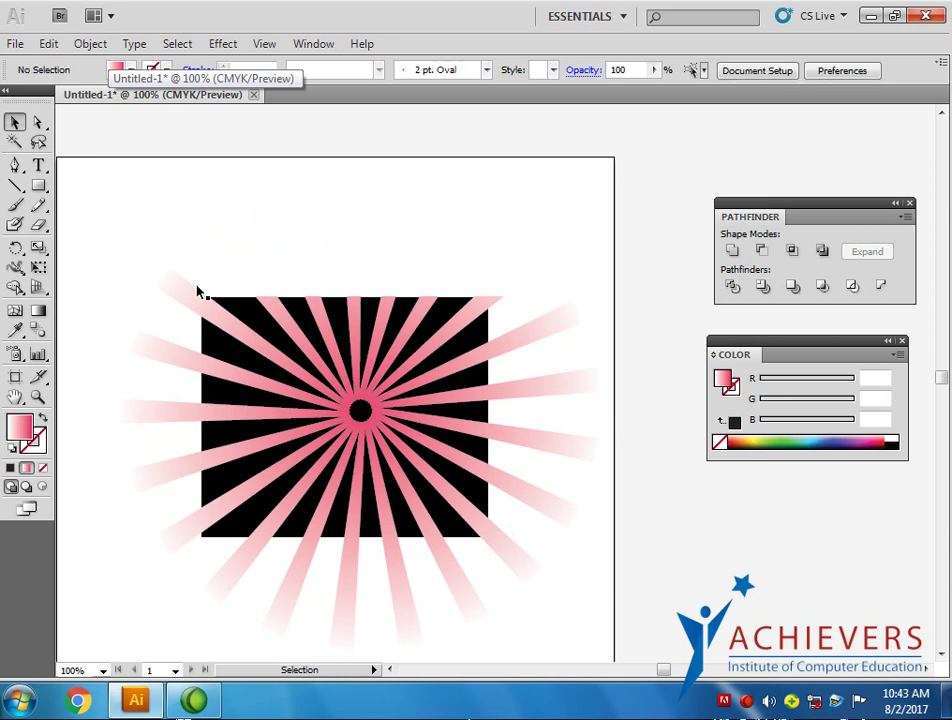
{"action": "key", "text": "Delete"}
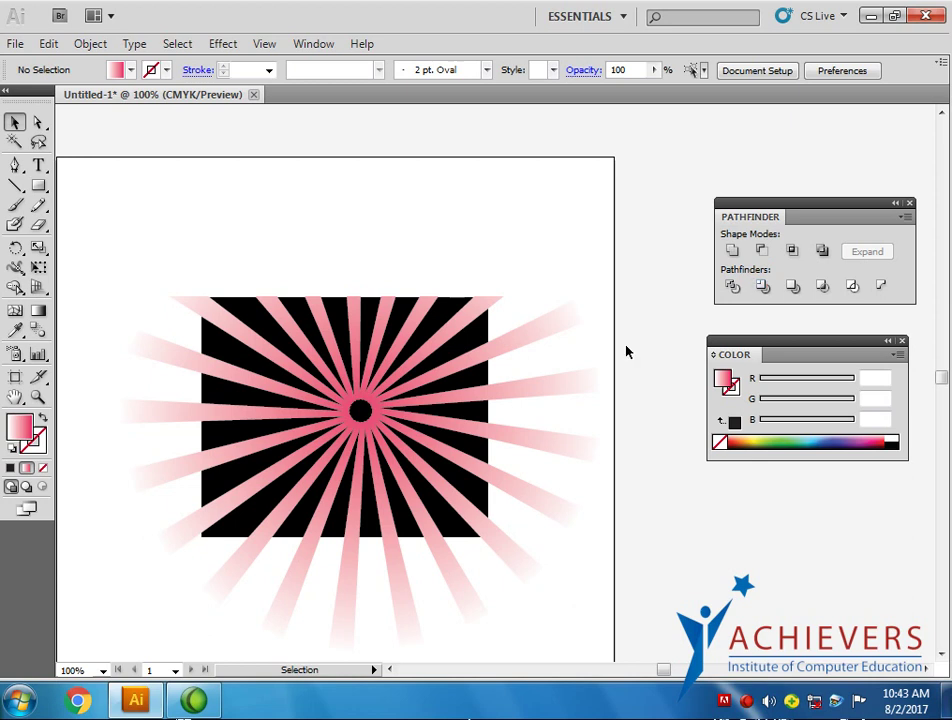
- Draw a circle on empty canvas and fill it solid black
{"action": "left_click_drag", "start_coordinate": [578, 376], "coordinate": [283, 389]}
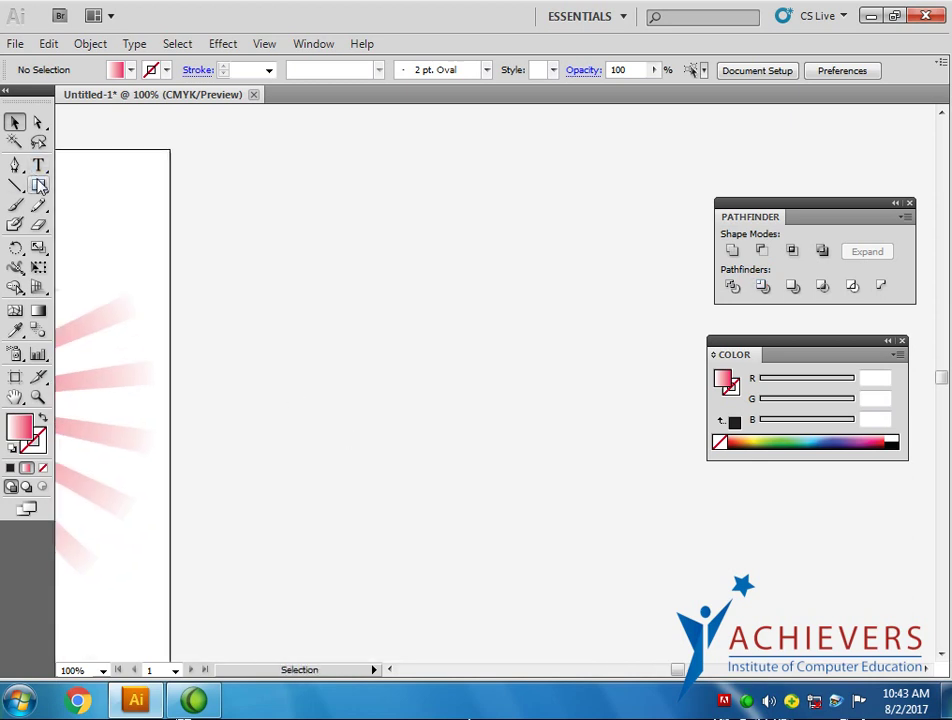
{"action": "left_click_drag", "start_coordinate": [38, 185], "coordinate": [87, 225]}
{"action": "left_click_drag", "start_coordinate": [370, 349], "coordinate": [464, 437]}
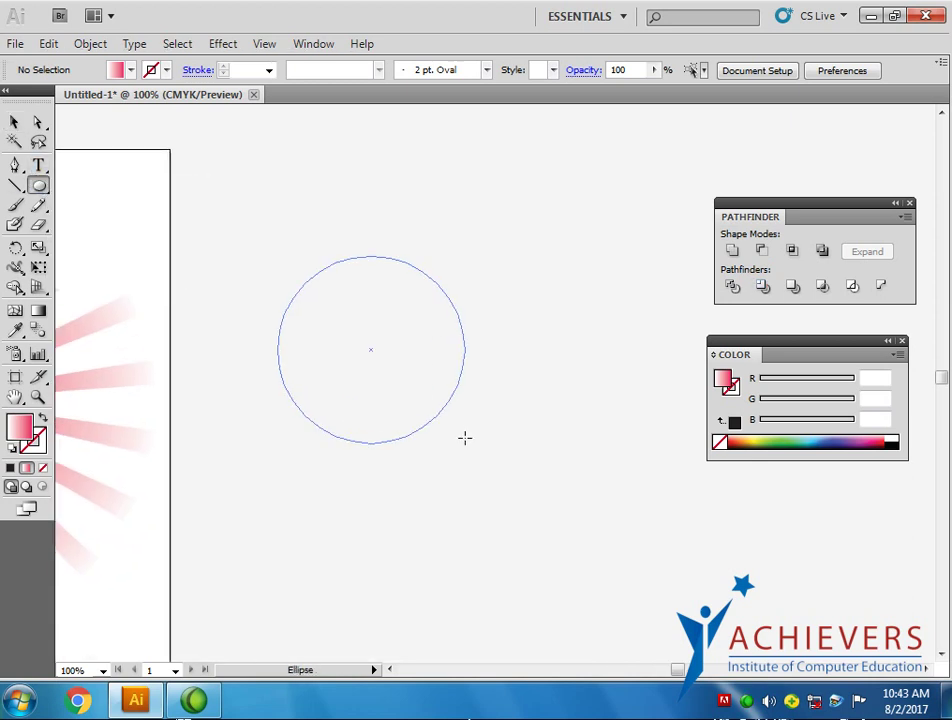
{"action": "left_click", "coordinate": [14, 121]}
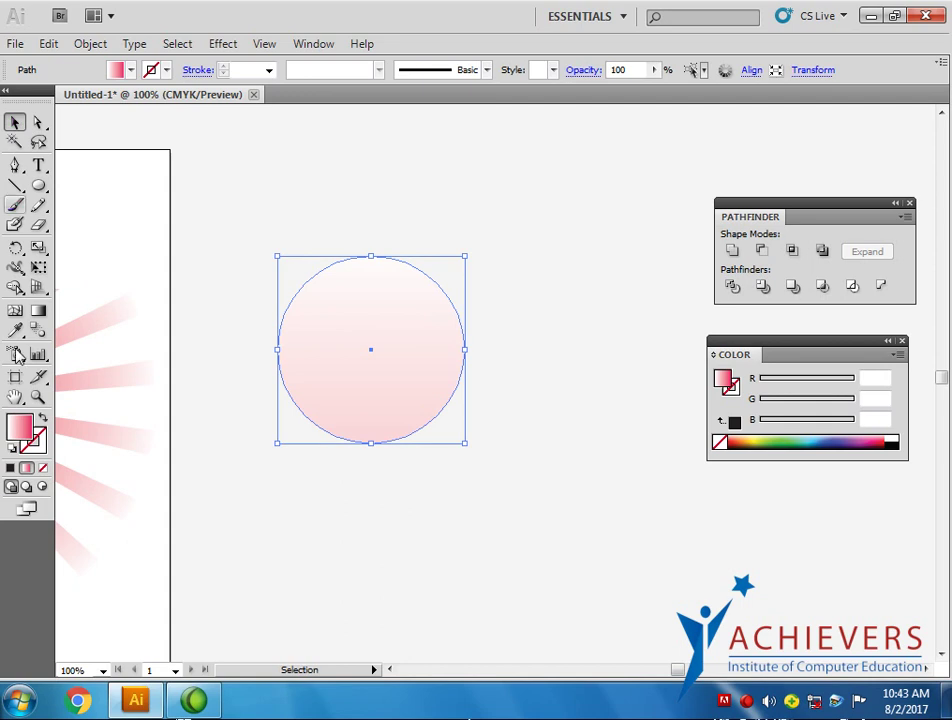
{"action": "left_click", "coordinate": [10, 468]}
{"action": "left_click_drag", "start_coordinate": [38, 185], "coordinate": [42, 186]}
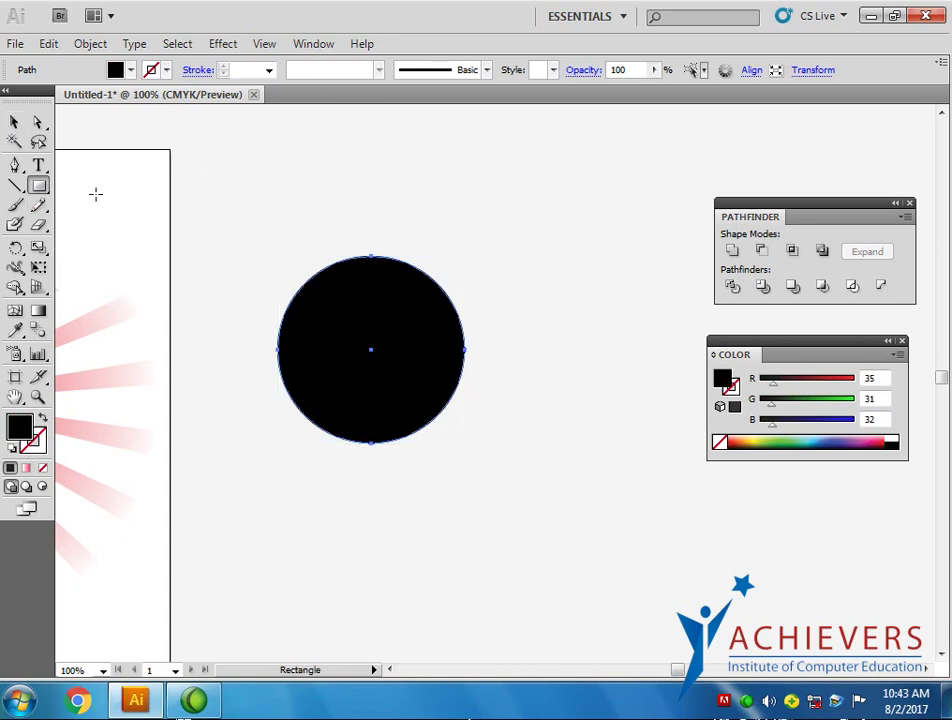
- Overlap a yellow rectangle across the circle's top and trim the circle with it
{"action": "left_click_drag", "start_coordinate": [279, 230], "coordinate": [514, 311]}
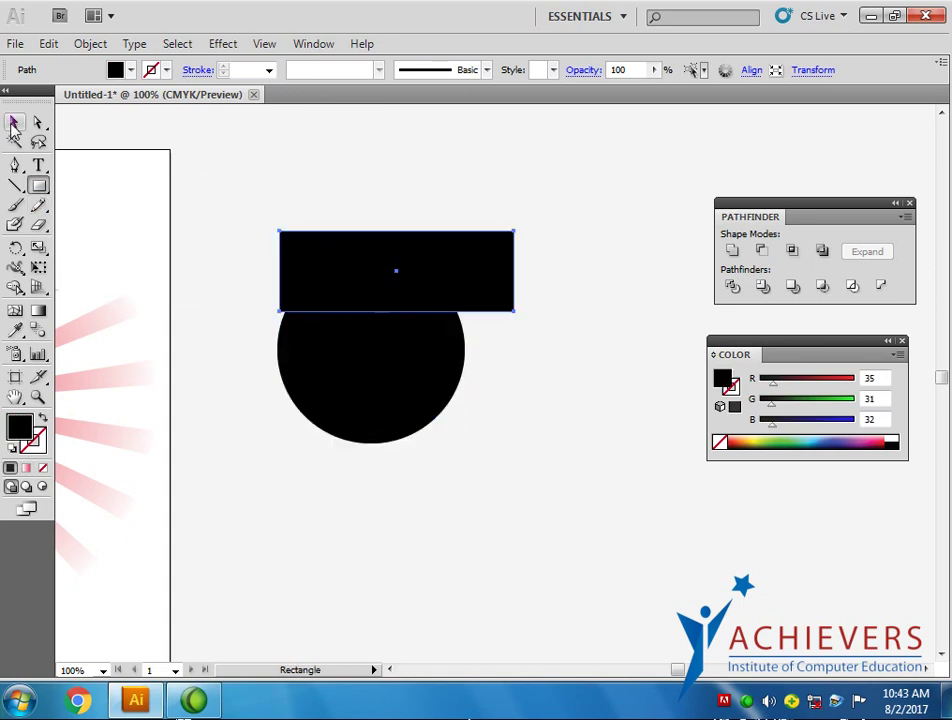
{"action": "left_click", "coordinate": [14, 121]}
{"action": "left_click", "coordinate": [760, 443]}
{"action": "left_click_drag", "start_coordinate": [465, 313], "coordinate": [451, 317]}
{"action": "left_click_drag", "start_coordinate": [250, 220], "coordinate": [506, 433]}
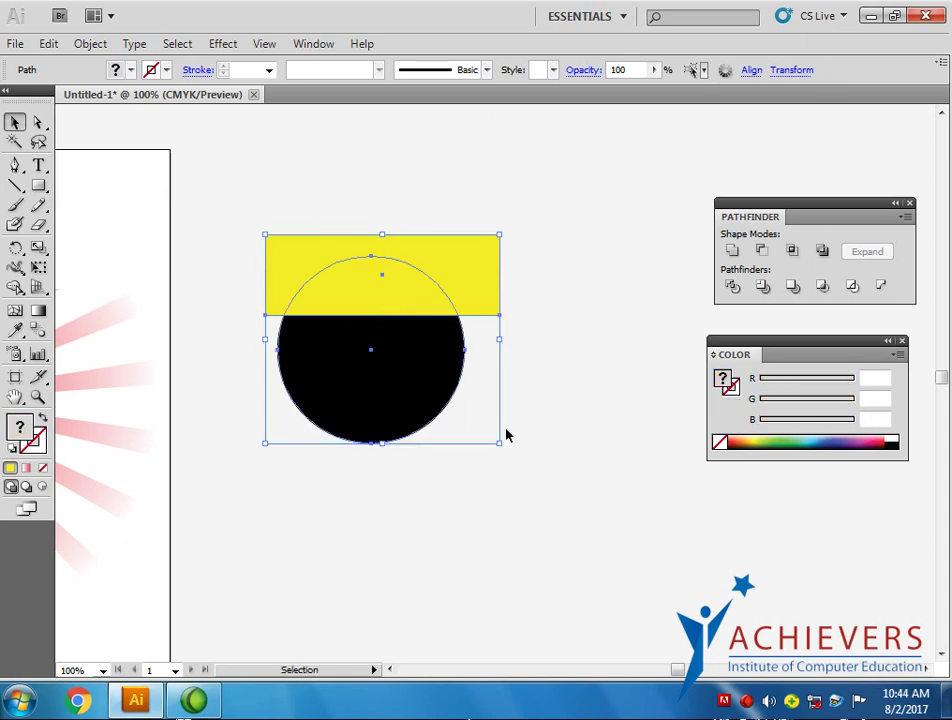
{"action": "left_click", "coordinate": [762, 288]}
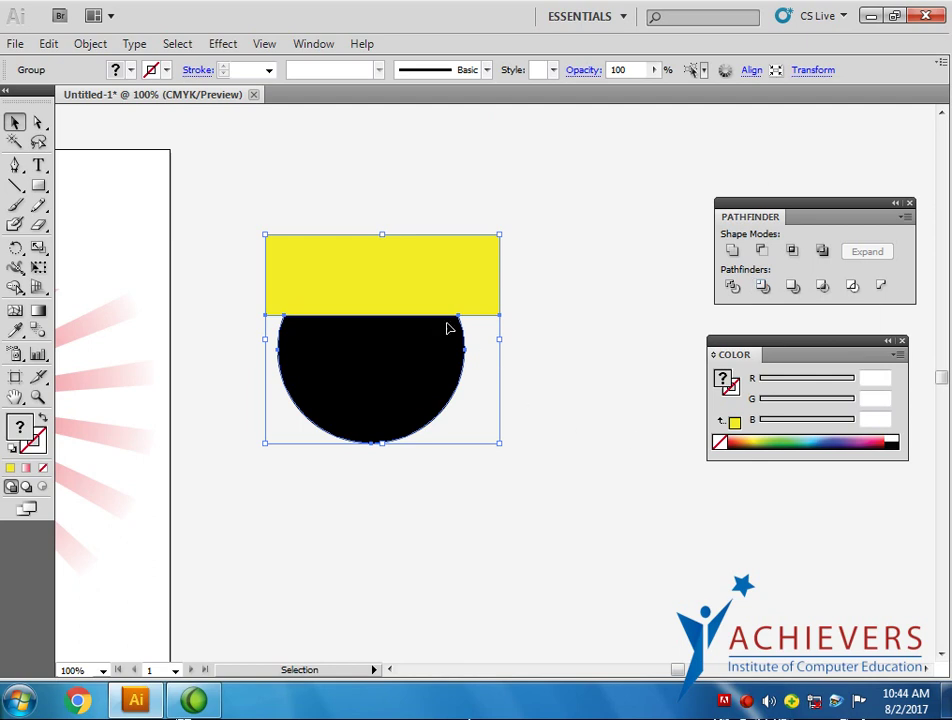
- Reposition the trimmed shapes up and to the left
{"action": "left_click_drag", "start_coordinate": [456, 318], "coordinate": [437, 343]}
{"action": "left_click", "coordinate": [615, 371]}
{"action": "left_click_drag", "start_coordinate": [300, 312], "coordinate": [266, 272]}
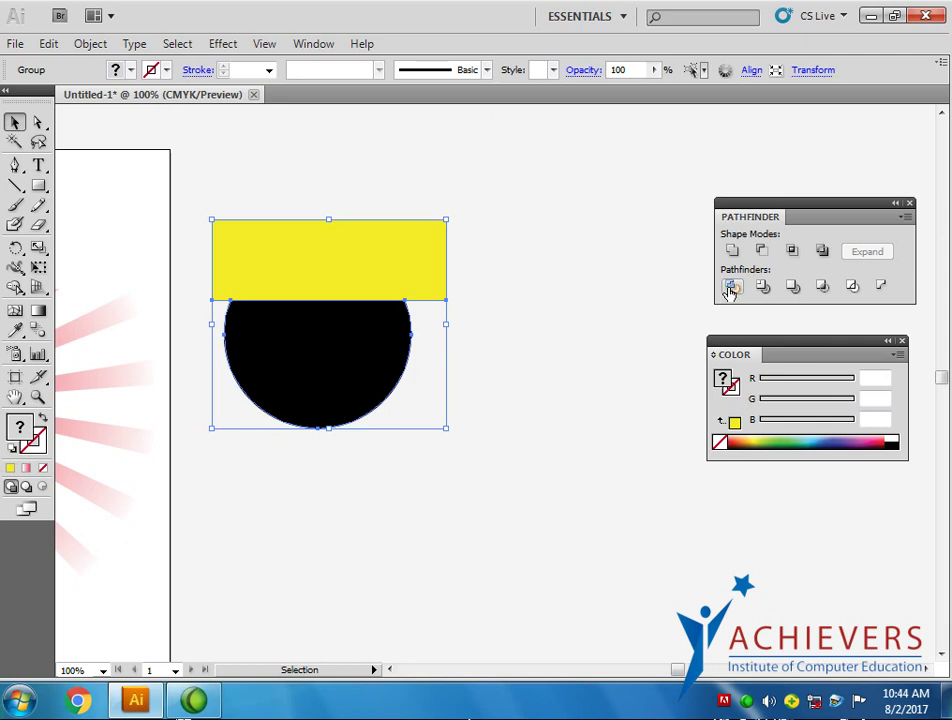
{"action": "left_click", "coordinate": [90, 44]}
- Ungroup the trimmed shapes and place the yellow rectangle just above the half-circle
{"action": "left_click", "coordinate": [100, 132]}
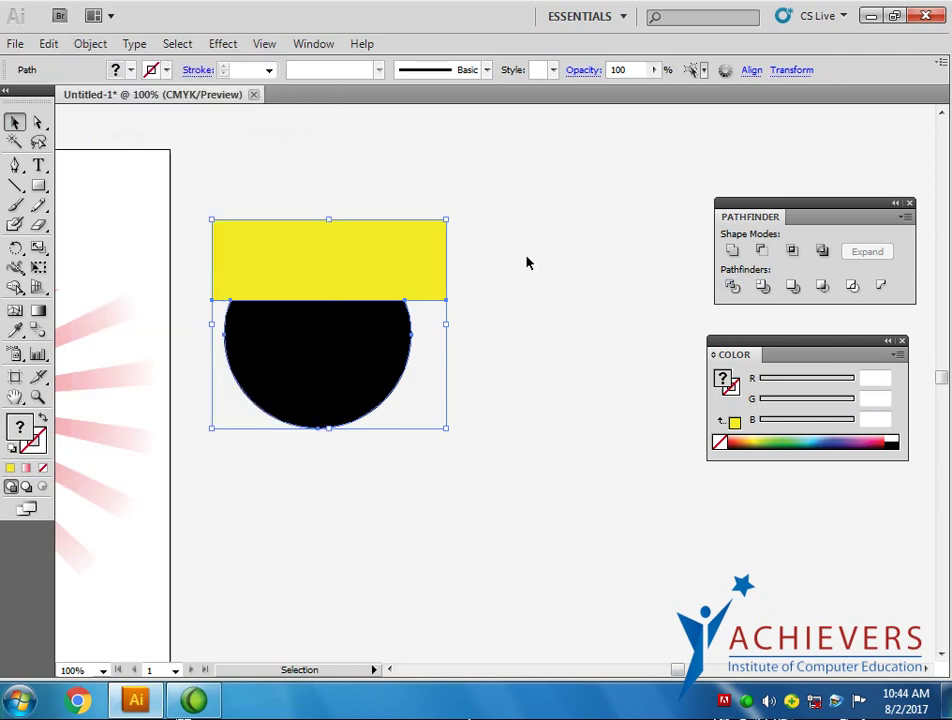
{"action": "left_click", "coordinate": [528, 262]}
{"action": "left_click_drag", "start_coordinate": [383, 274], "coordinate": [369, 246]}
{"action": "left_click_drag", "start_coordinate": [372, 340], "coordinate": [369, 353]}
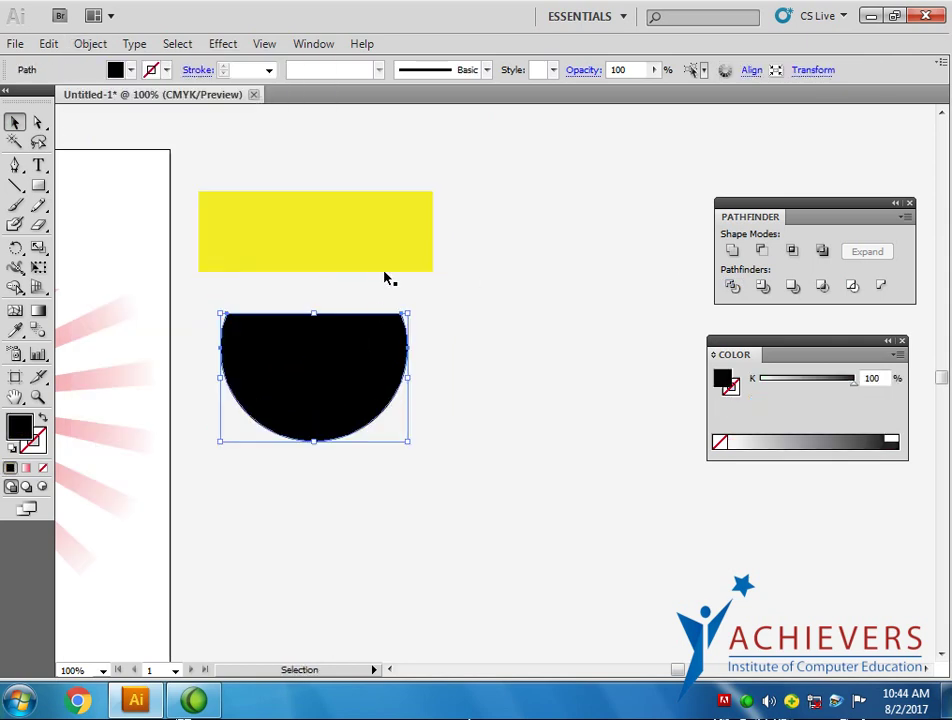
{"action": "left_click_drag", "start_coordinate": [387, 244], "coordinate": [395, 274]}
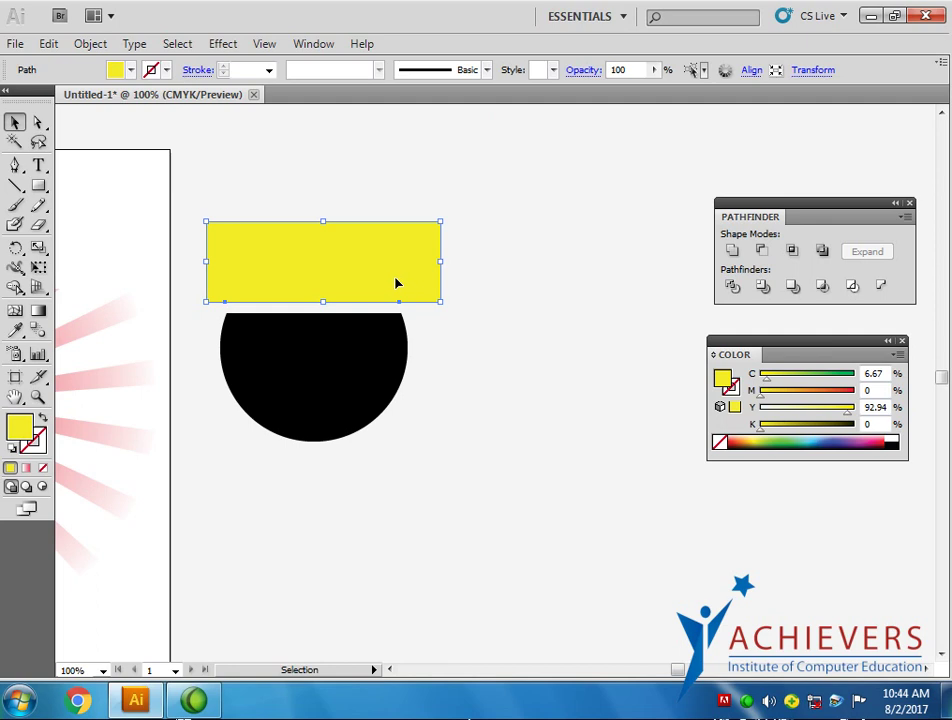
- Draw a second rectangle over the half-circle's lower part and select it with the half-circle
{"action": "left_click", "coordinate": [60, 190]}
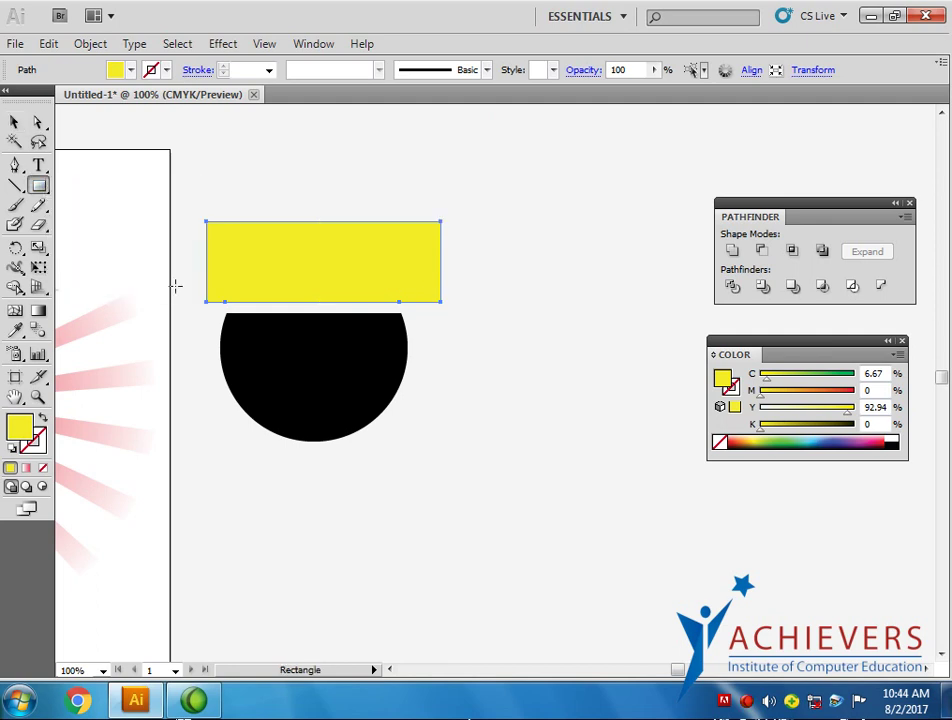
{"action": "left_click_drag", "start_coordinate": [222, 458], "coordinate": [456, 375]}
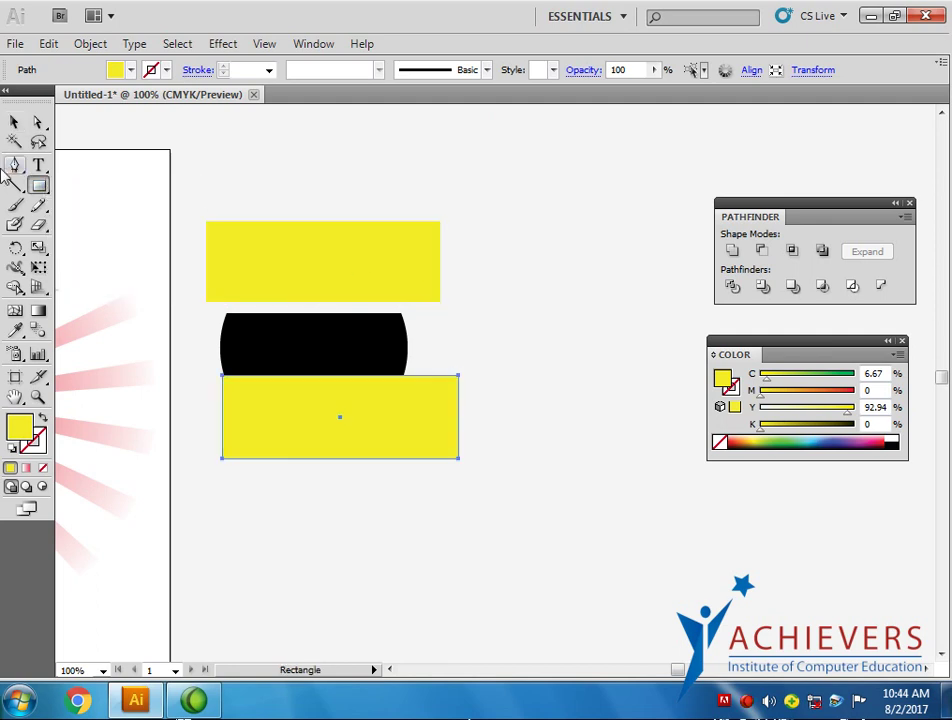
{"action": "left_click", "coordinate": [14, 121]}
{"action": "left_click_drag", "start_coordinate": [287, 393], "coordinate": [262, 402]}
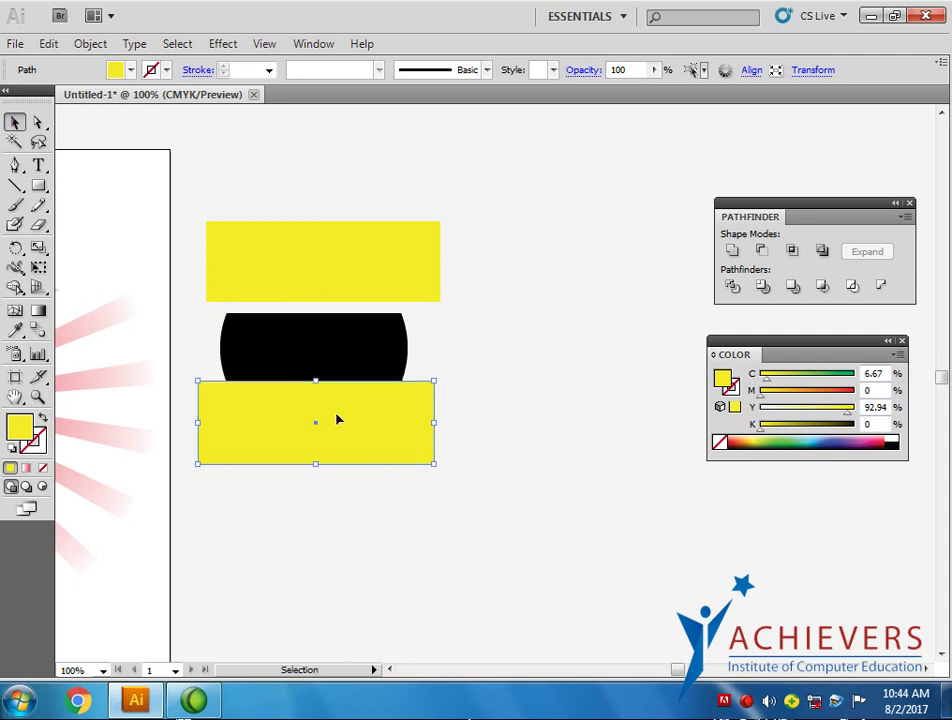
{"action": "left_click", "coordinate": [329, 376], "text": "shift"}
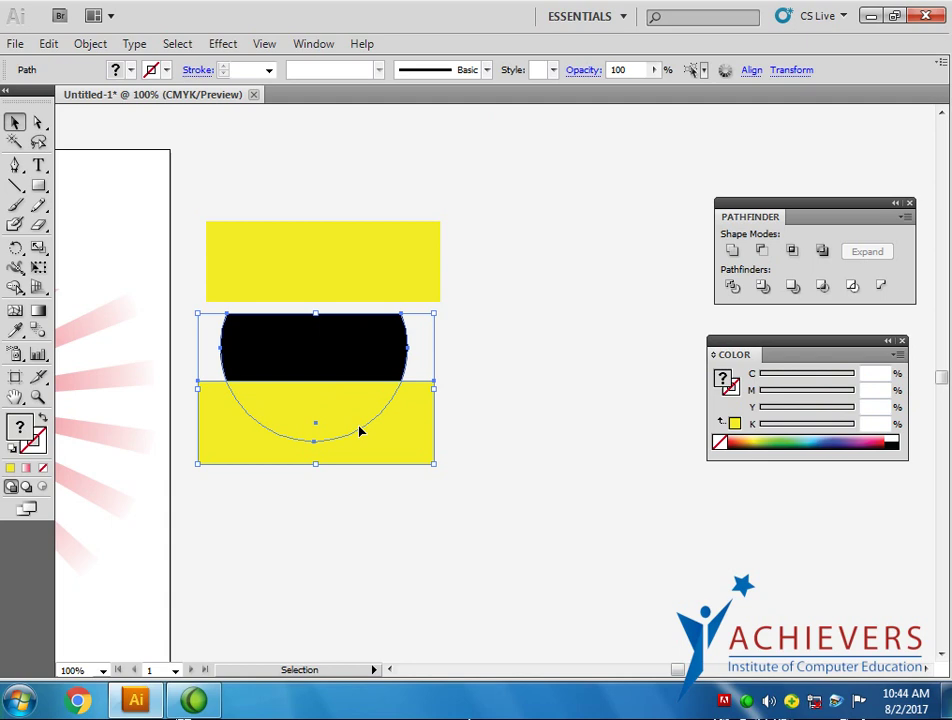
- Divide the half-circle and lower rectangle with Pathfinder Divide
{"action": "left_click", "coordinate": [762, 288]}
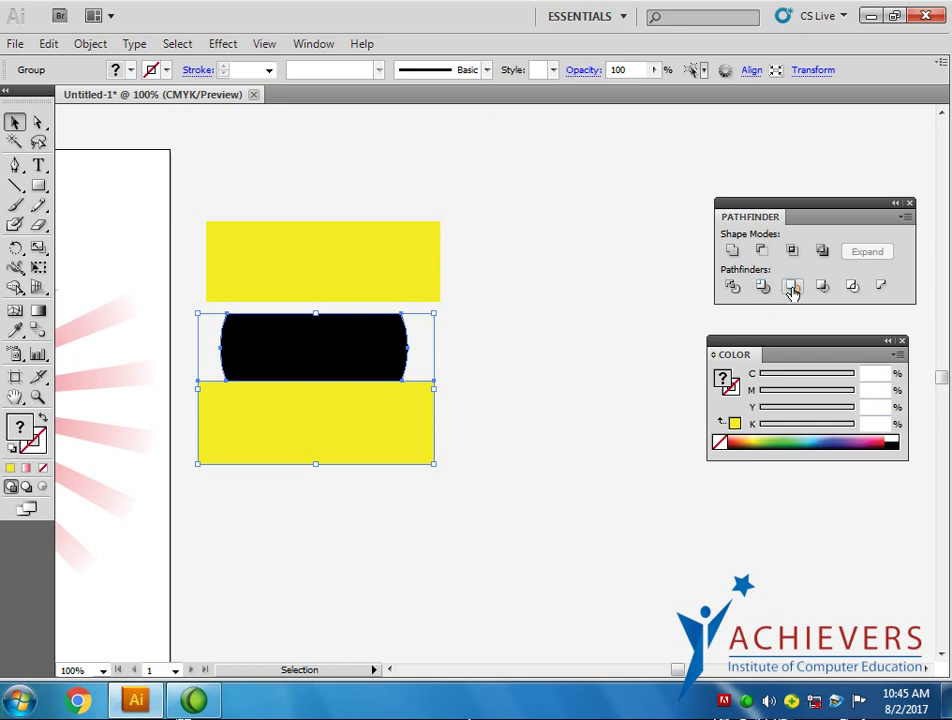
- Delete the divided black band, the lower rectangle and the remaining yellow rectangle
{"action": "key", "text": "Delete"}
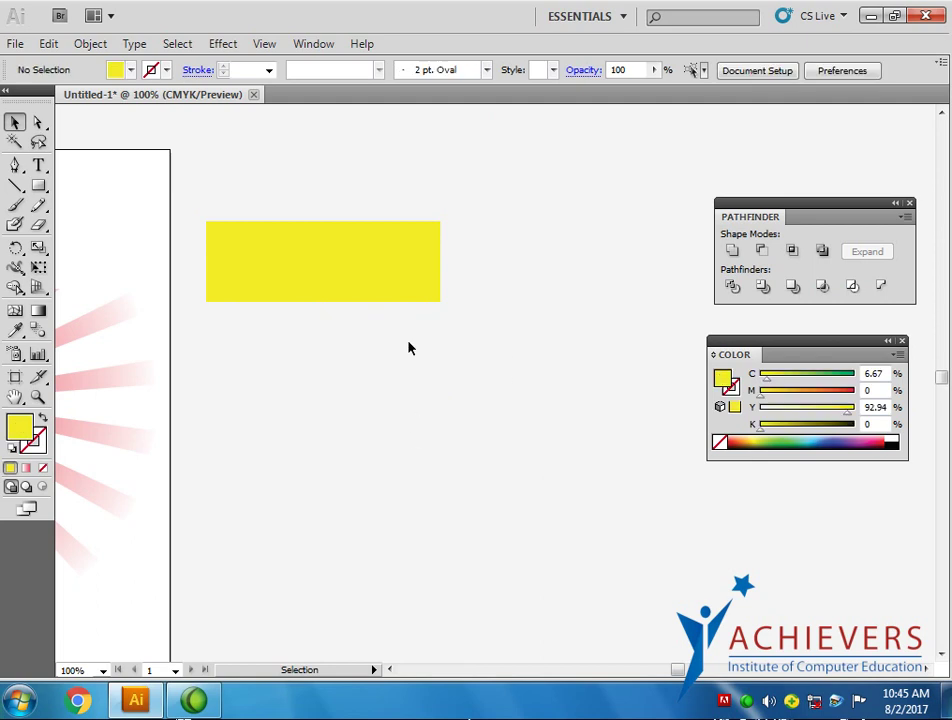
{"action": "left_click", "coordinate": [292, 225]}
{"action": "key", "text": "Delete"}
- Draw a large yellow circle and make an overlapping copy filled bright green
{"action": "left_click_drag", "start_coordinate": [38, 186], "coordinate": [80, 232]}
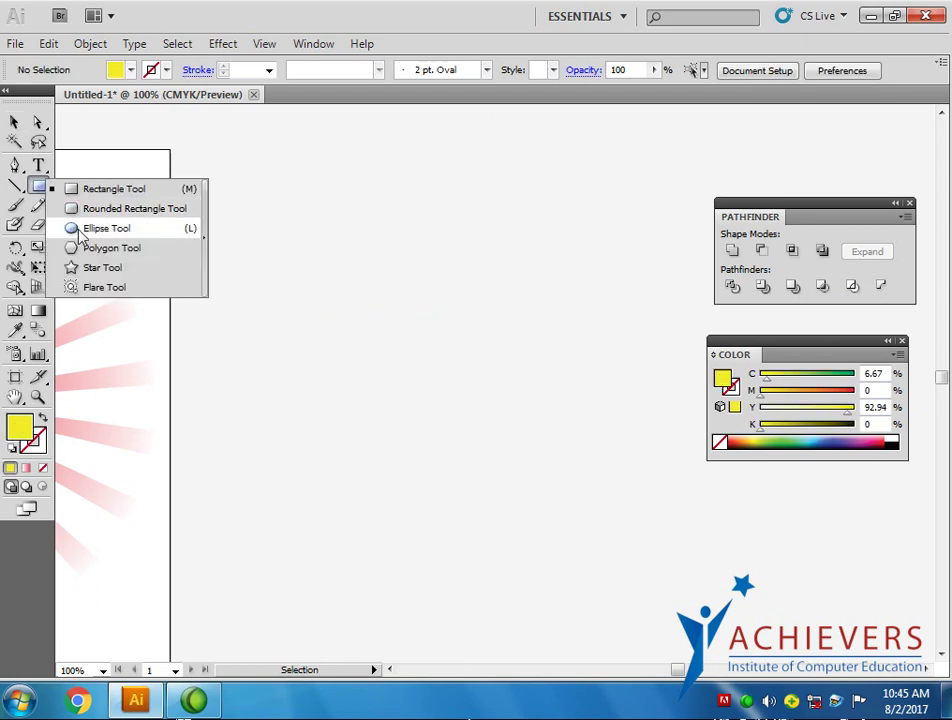
{"action": "left_click_drag", "start_coordinate": [388, 362], "coordinate": [482, 491]}
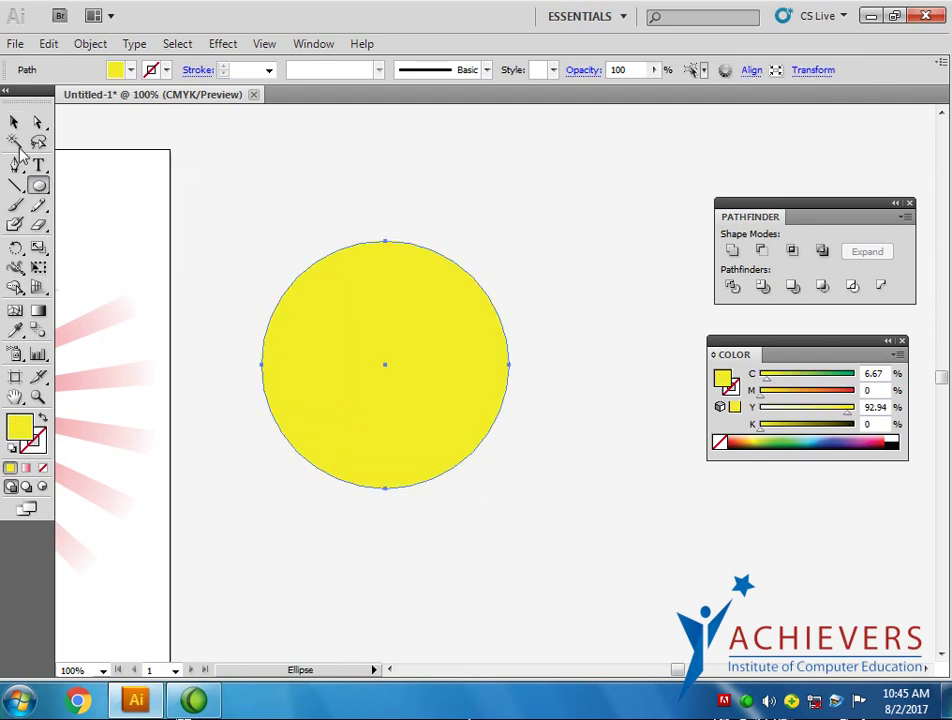
{"action": "left_click", "coordinate": [14, 121]}
{"action": "mouse_move", "coordinate": [363, 364]}
{"action": "left_mouse_down"}
{"action": "mouse_move", "coordinate": [488, 384]}
{"action": "mouse_move", "coordinate": [488, 364]}
{"action": "left_mouse_up"}
{"action": "double_click", "coordinate": [19, 427]}
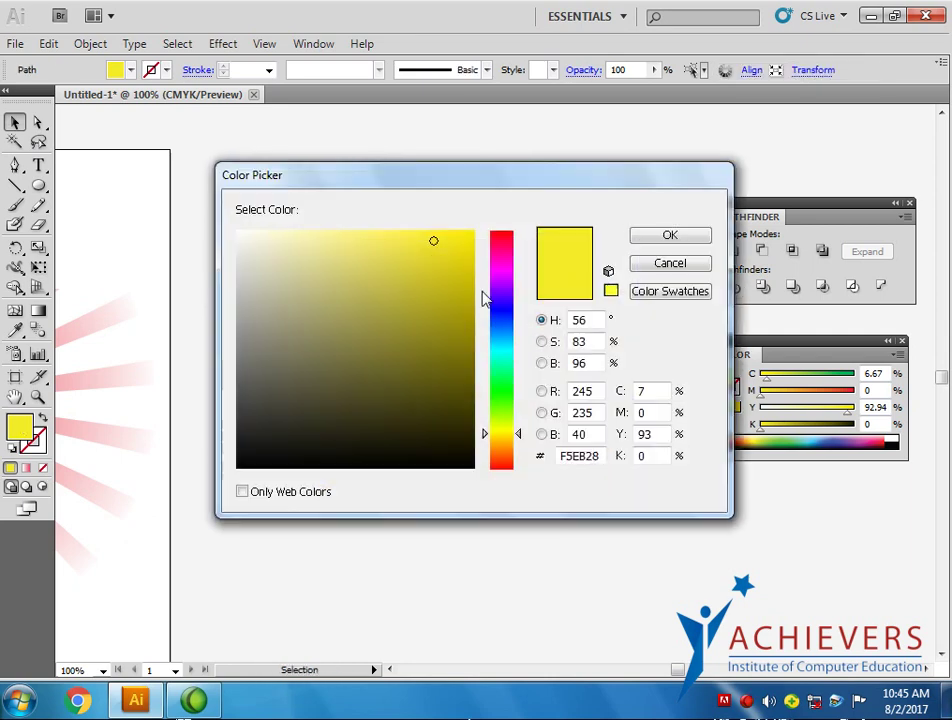
{"action": "left_click", "coordinate": [501, 387]}
{"action": "left_click", "coordinate": [465, 284]}
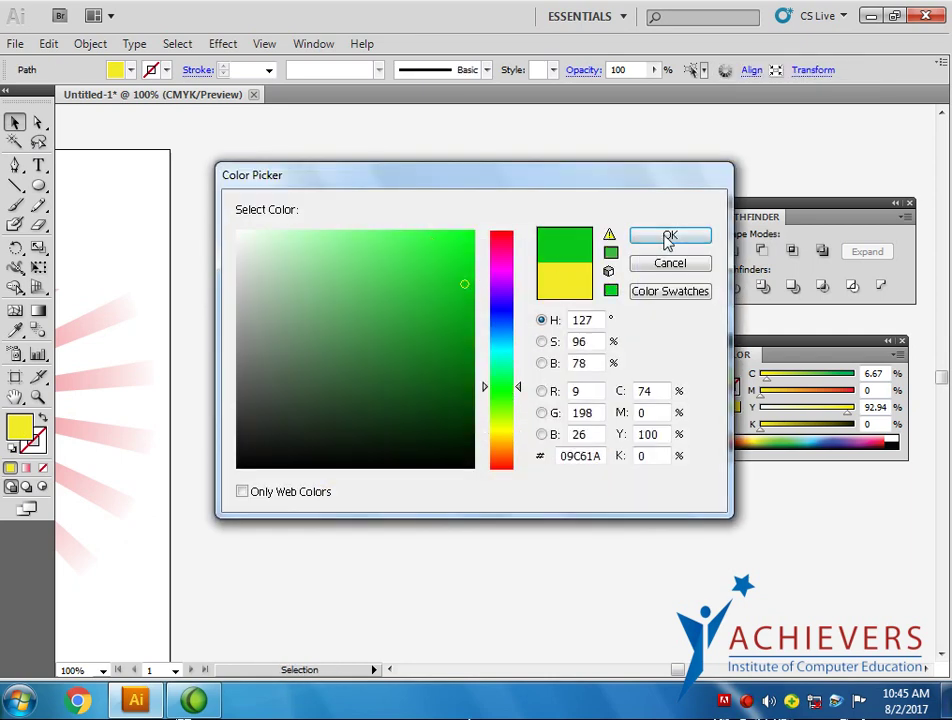
{"action": "left_click", "coordinate": [668, 236]}
{"action": "left_click", "coordinate": [361, 302], "text": "shift"}
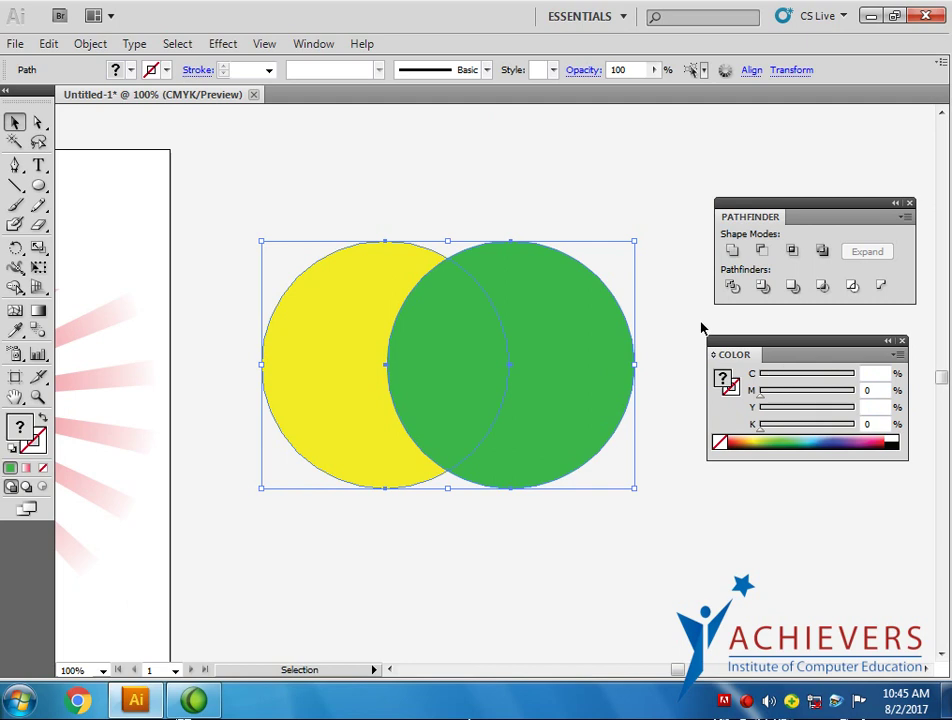
- Trim the yellow circle with the green one, ungroup, then check and undo moving the green circle
{"action": "left_click", "coordinate": [792, 288]}
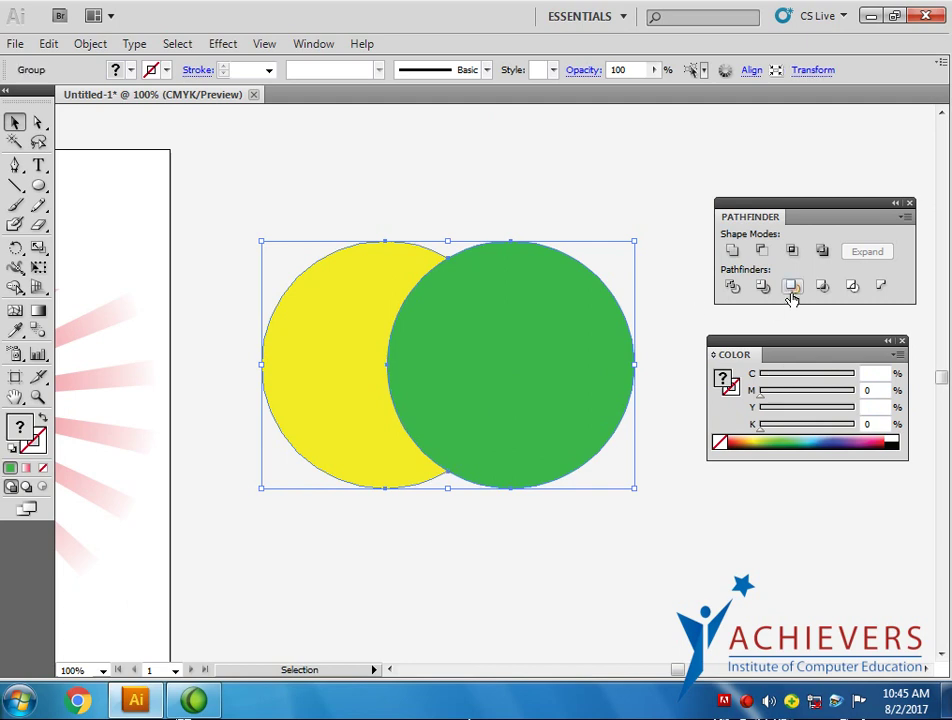
{"action": "left_click", "coordinate": [665, 573]}
{"action": "left_click", "coordinate": [550, 407]}
{"action": "left_click", "coordinate": [89, 44]}
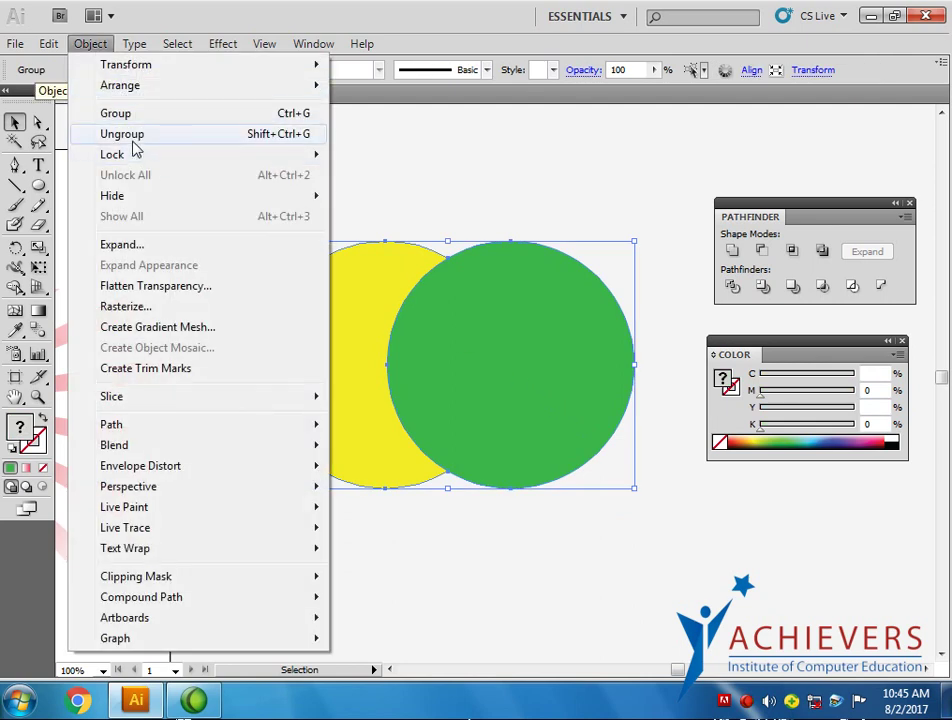
{"action": "left_click", "coordinate": [132, 134]}
{"action": "left_click", "coordinate": [273, 132]}
{"action": "left_click_drag", "start_coordinate": [480, 301], "coordinate": [545, 392]}
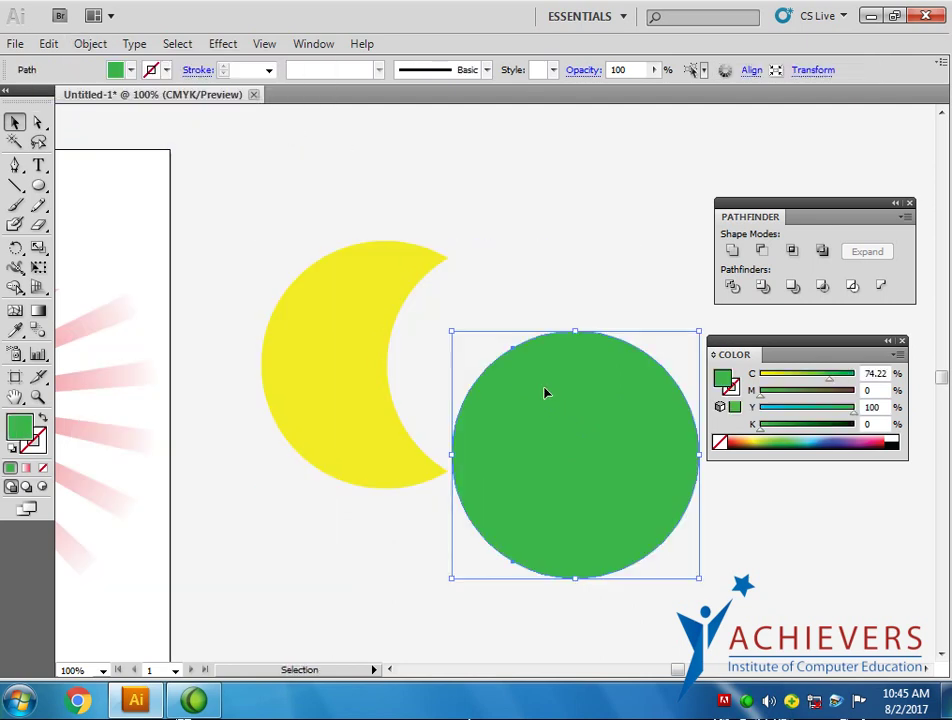
{"action": "key", "text": "ctrl+z"}
{"action": "key", "text": "ctrl+z"}
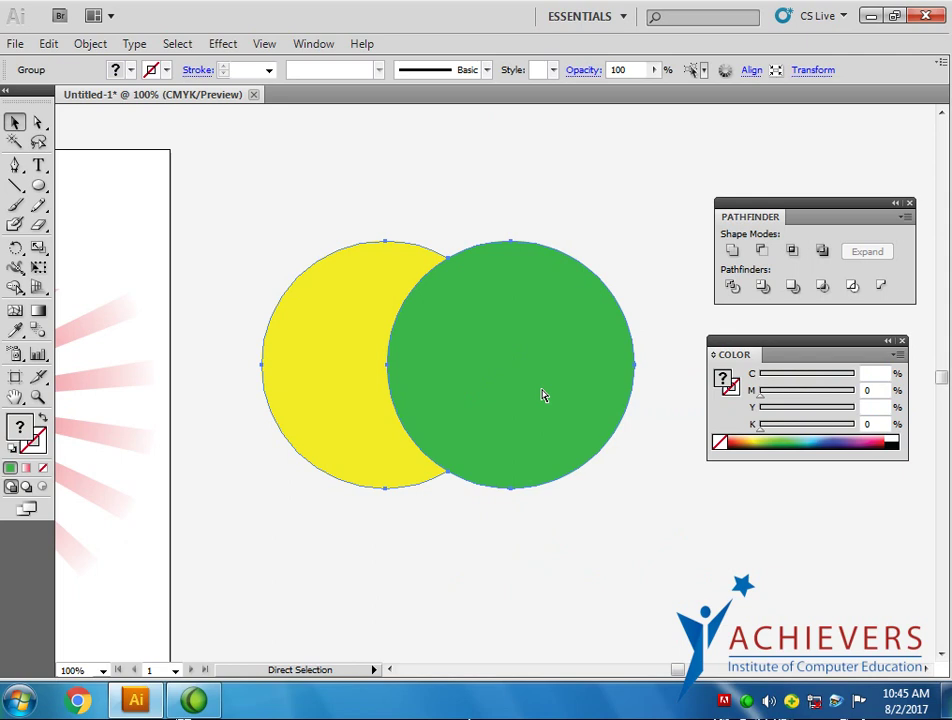
{"action": "key", "text": "ctrl+shift+z"}
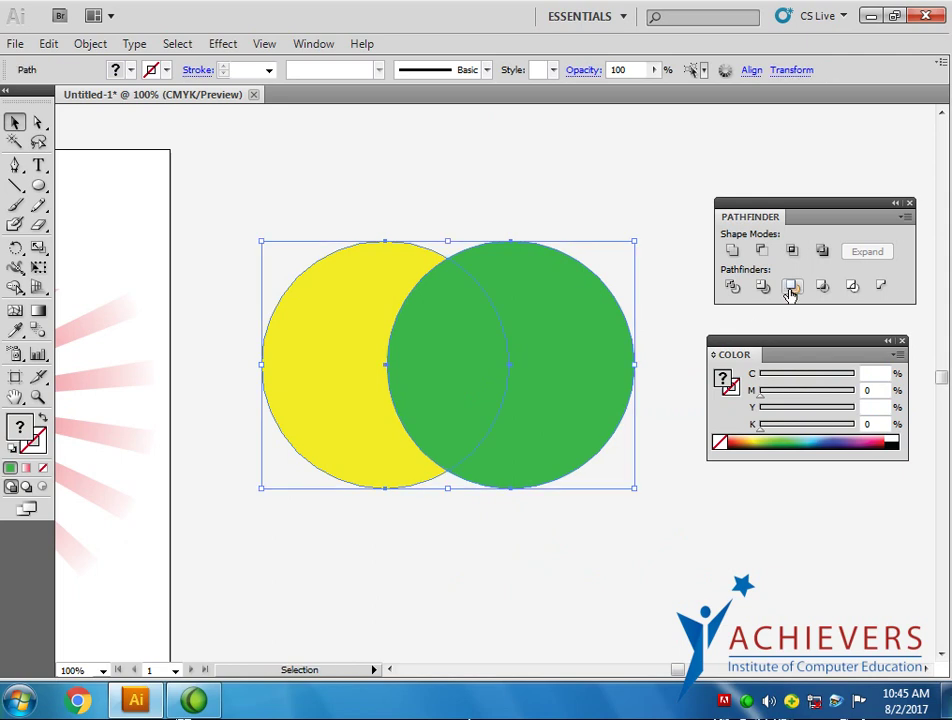
- Draw an ellipse over the tops of the yellow and green circles and fill it dark red
{"action": "left_click", "coordinate": [791, 290]}
{"action": "left_click", "coordinate": [237, 281]}
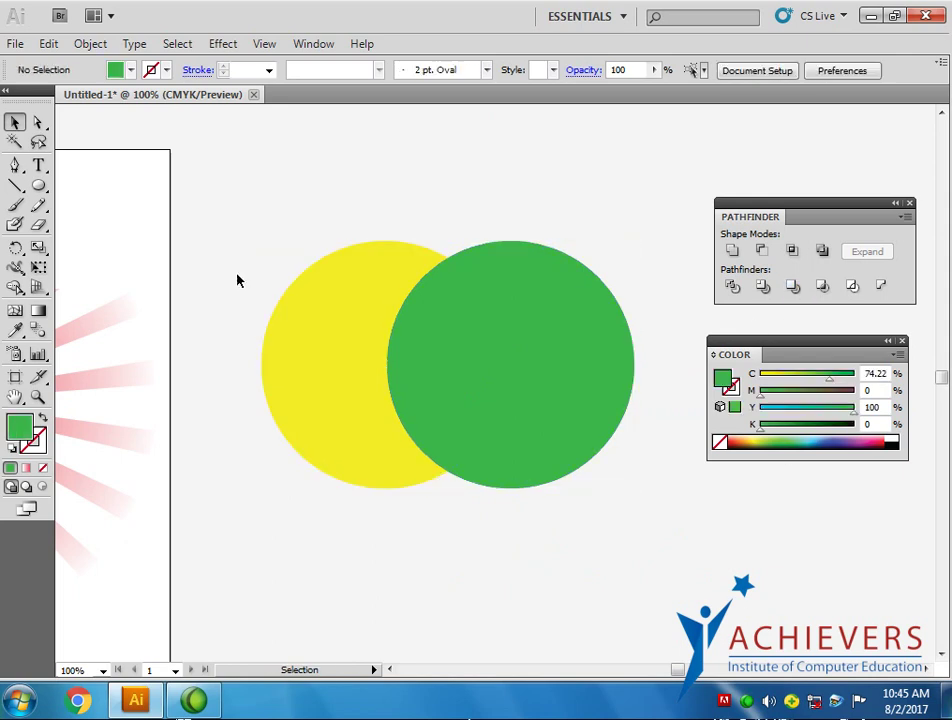
{"action": "left_click", "coordinate": [38, 165]}
{"action": "mouse_move", "coordinate": [316, 187]}
{"action": "left_mouse_down"}
{"action": "mouse_move", "coordinate": [481, 320]}
{"action": "mouse_move", "coordinate": [503, 356]}
{"action": "left_mouse_up"}
{"action": "left_click", "coordinate": [15, 121]}
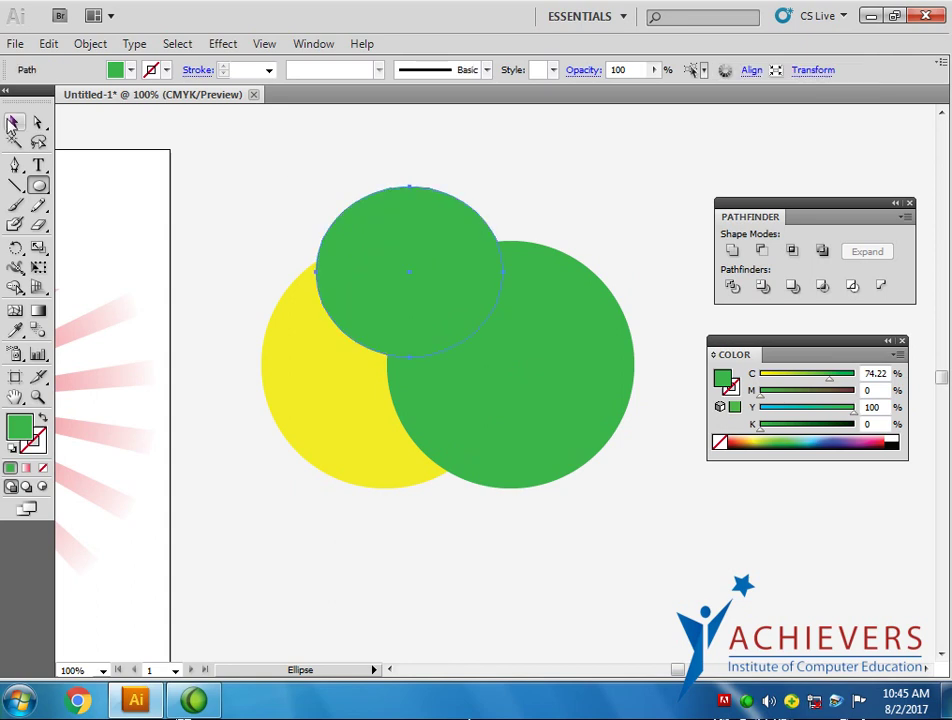
{"action": "double_click", "coordinate": [20, 426]}
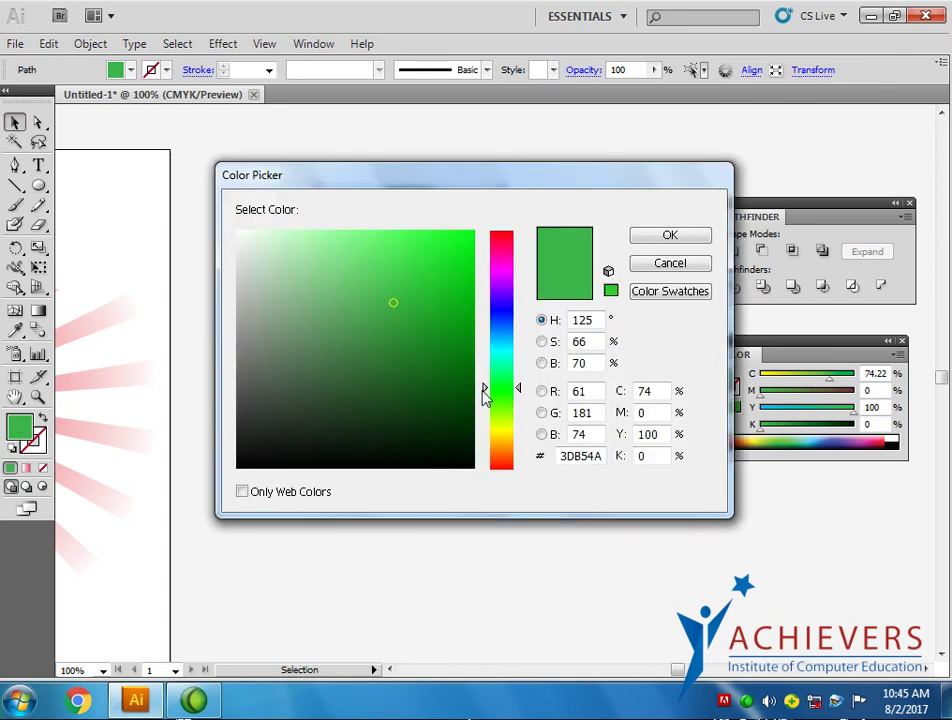
{"action": "left_click_drag", "start_coordinate": [497, 445], "coordinate": [500, 429]}
{"action": "left_click", "coordinate": [463, 250]}
{"action": "left_click", "coordinate": [670, 235]}
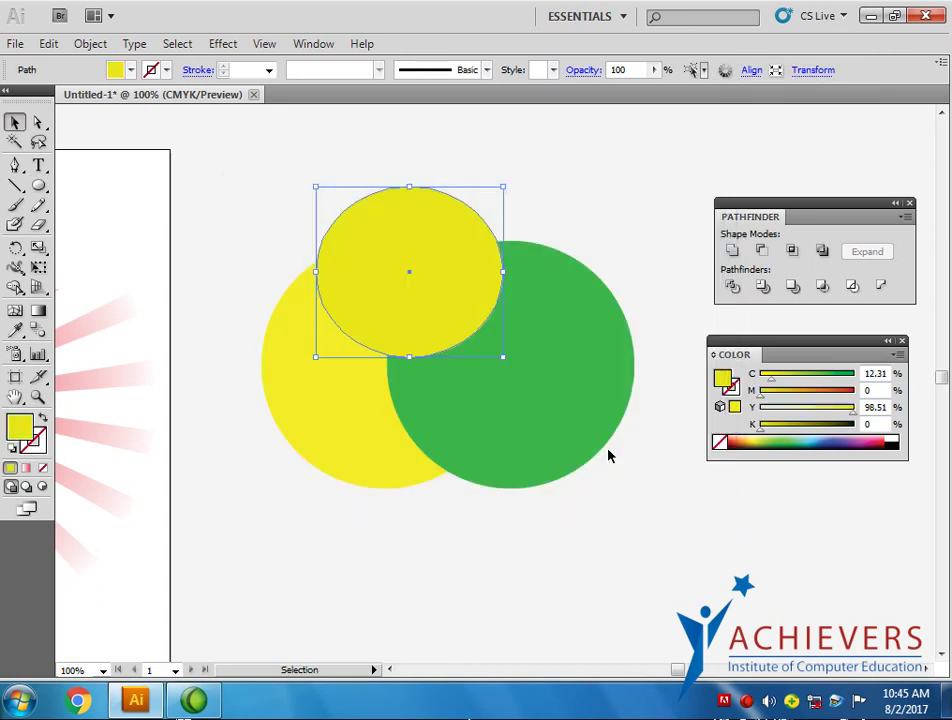
{"action": "left_click", "coordinate": [610, 453]}
{"action": "left_click", "coordinate": [457, 272]}
{"action": "left_click", "coordinate": [880, 447]}
- Merge all three circles, ungroup them, and pull the dark red circle up and away
{"action": "left_click_drag", "start_coordinate": [293, 178], "coordinate": [556, 419]}
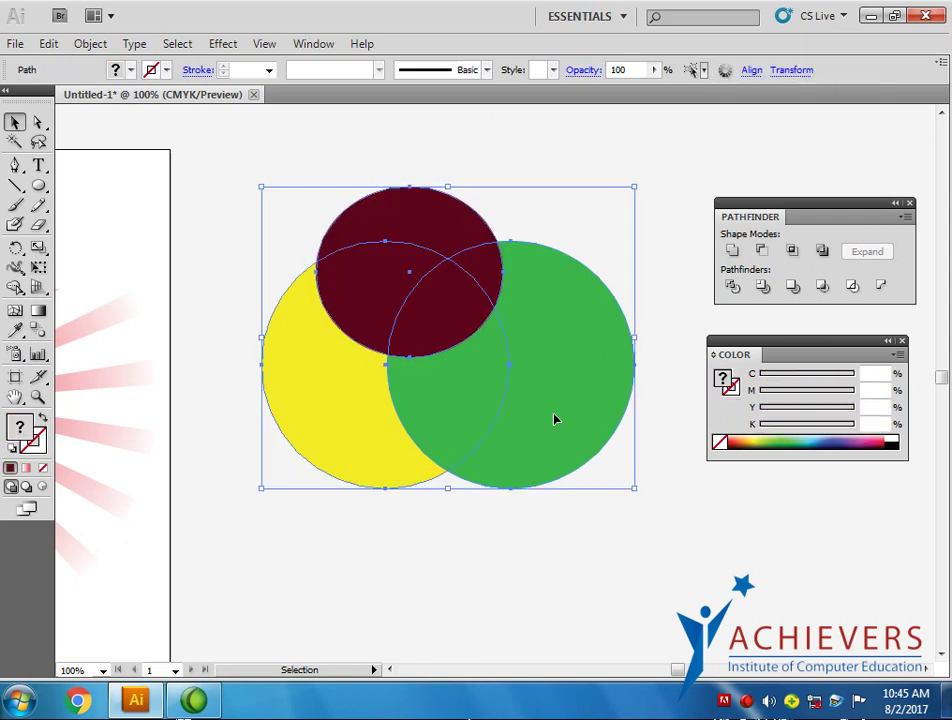
{"action": "left_click", "coordinate": [797, 287]}
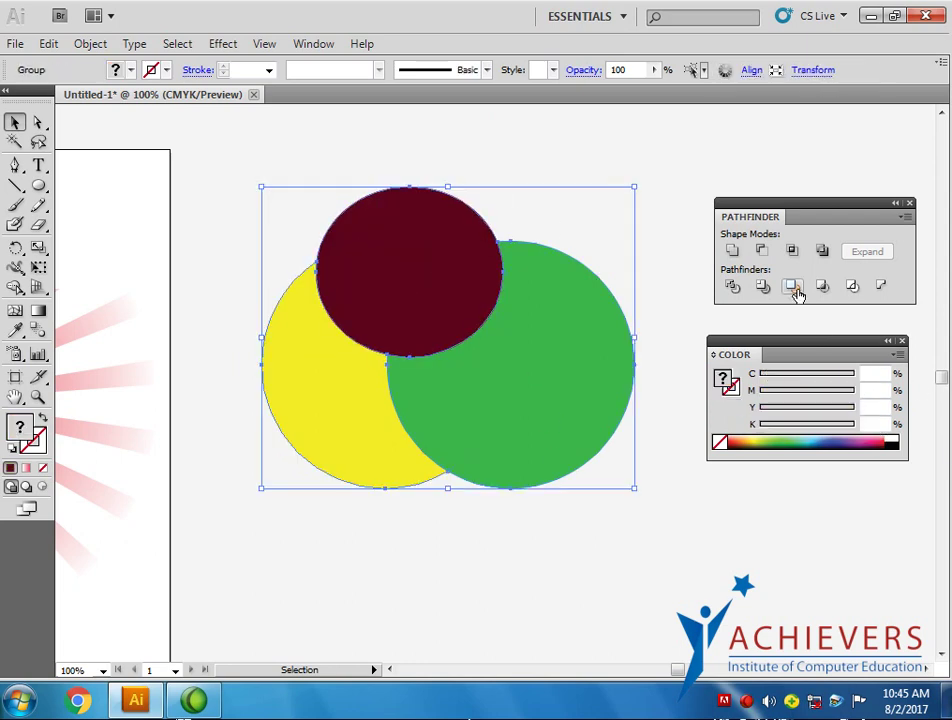
{"action": "left_click", "coordinate": [576, 640]}
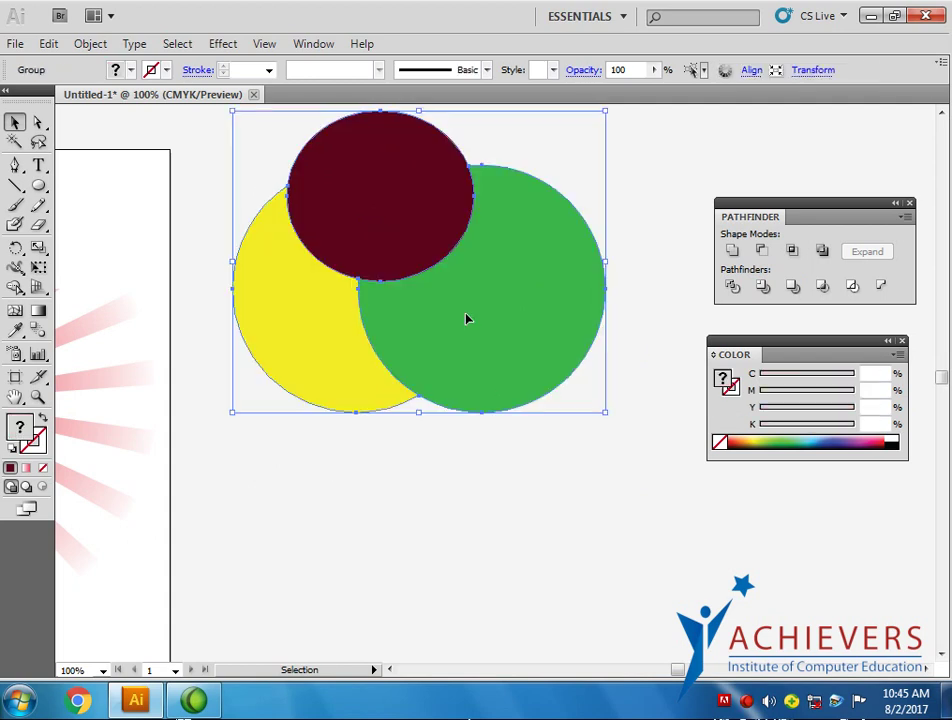
{"action": "left_click_drag", "start_coordinate": [445, 313], "coordinate": [414, 366]}
{"action": "left_click", "coordinate": [90, 44]}
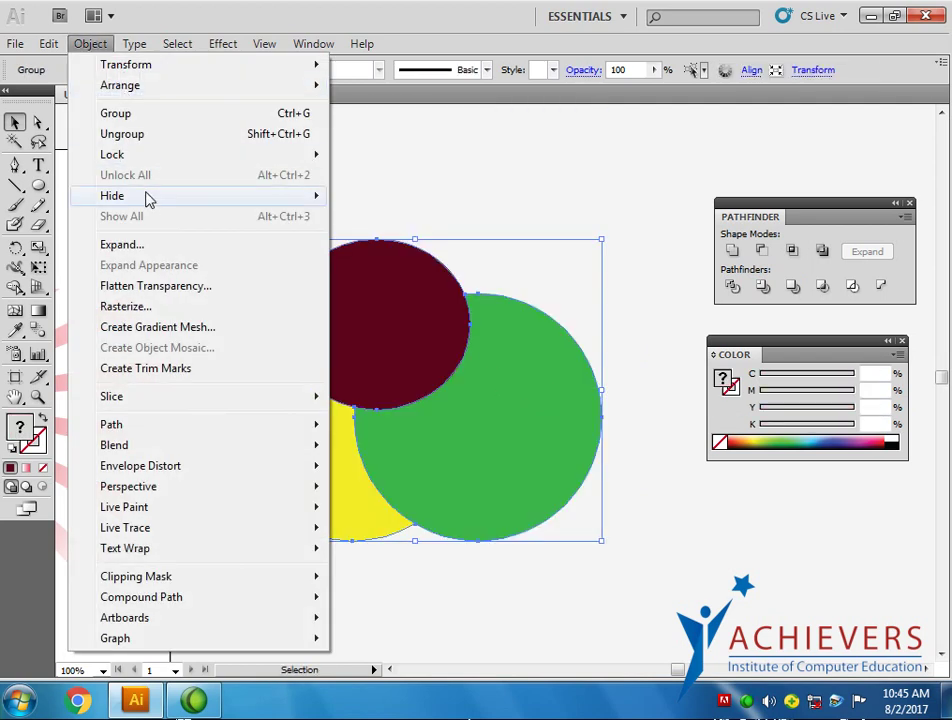
{"action": "left_click", "coordinate": [128, 134]}
{"action": "left_click_drag", "start_coordinate": [404, 304], "coordinate": [400, 208]}
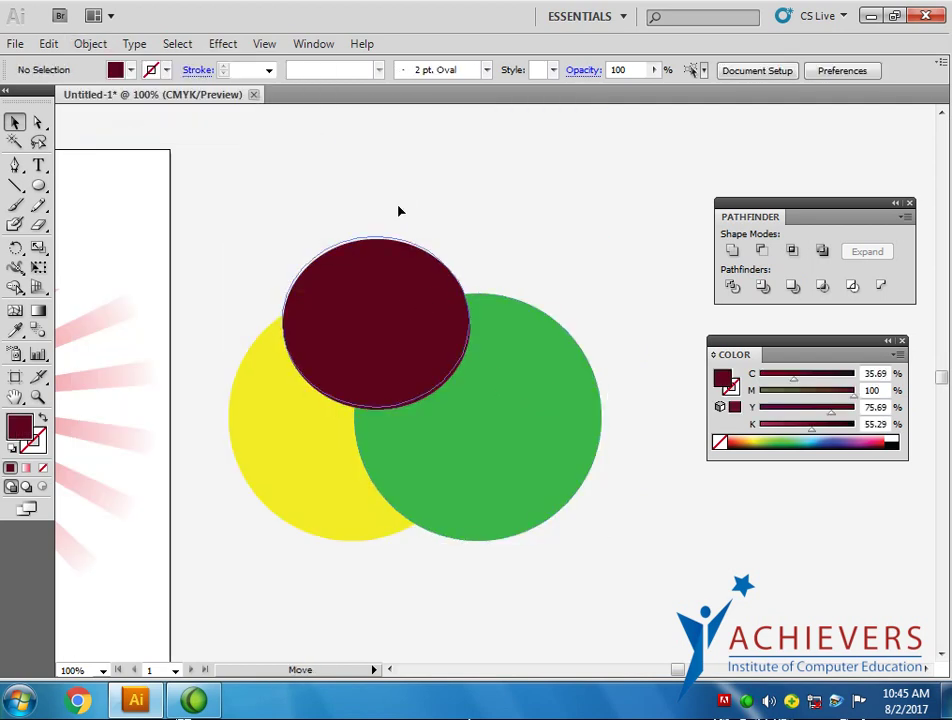
{"action": "left_click_drag", "start_coordinate": [527, 402], "coordinate": [605, 441]}
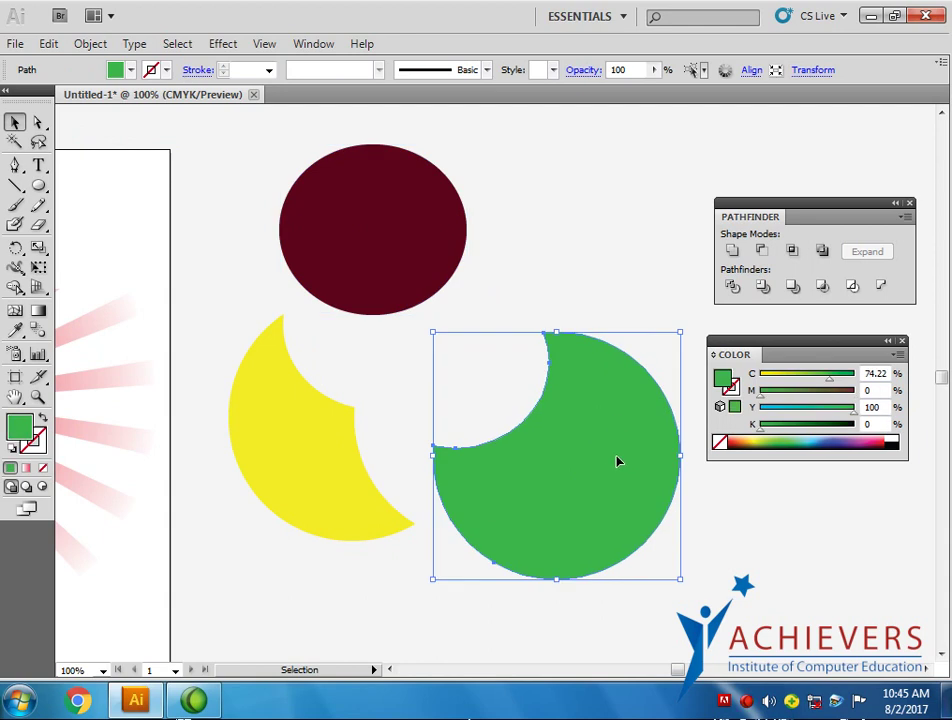
{"action": "key", "text": "ctrl+z"}
- Delete the dark red circle, leaving the yellow and green shapes with their empty round bite
{"action": "left_click", "coordinate": [733, 598]}
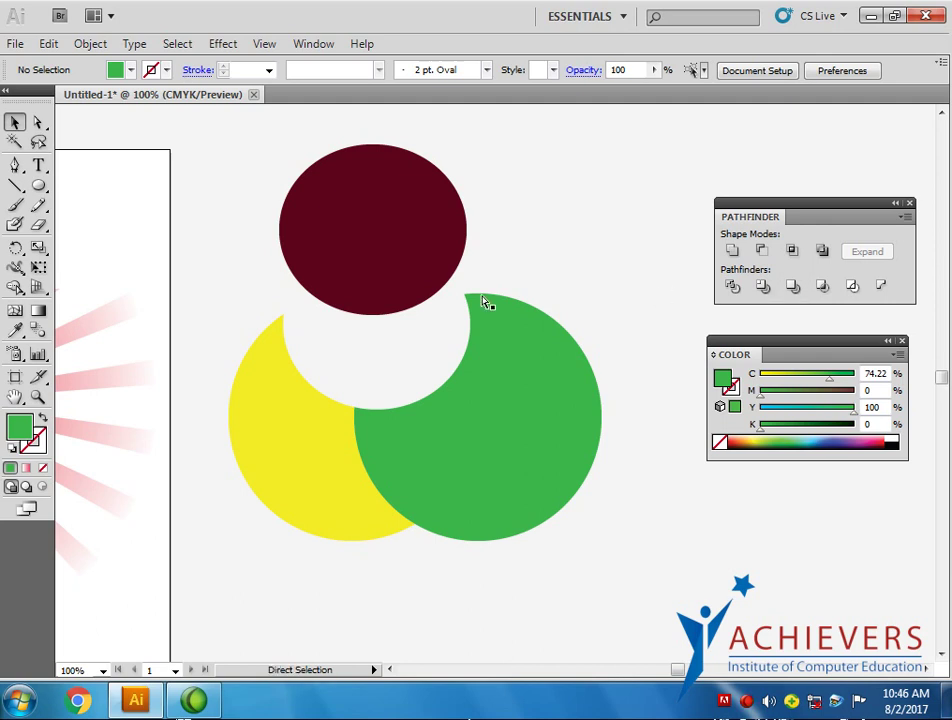
{"action": "key", "text": "ctrl+z"}
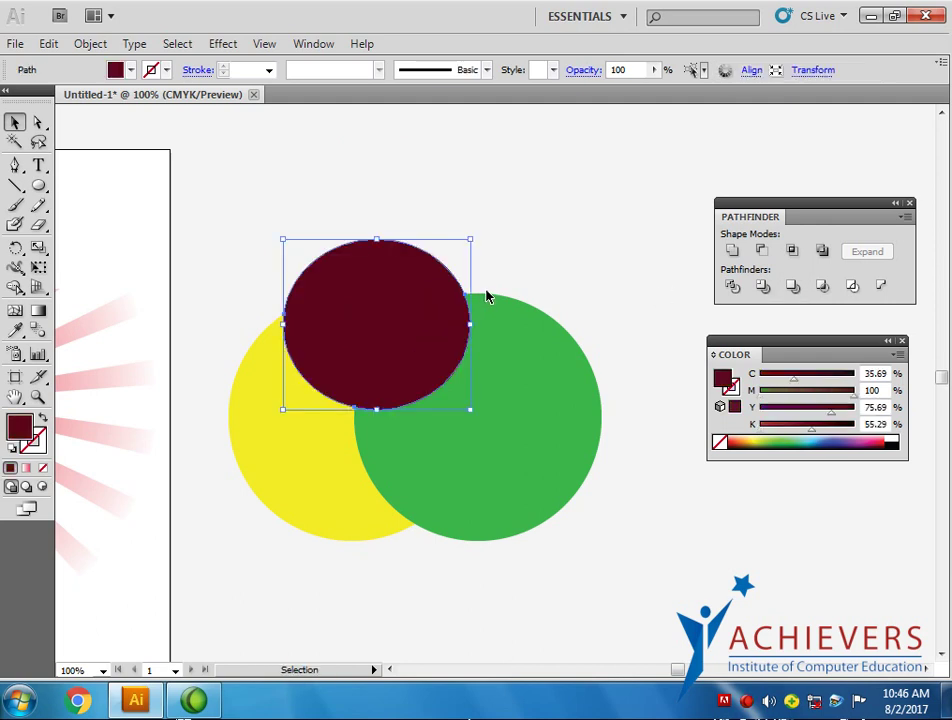
{"action": "key", "text": "ctrl+shift+z"}
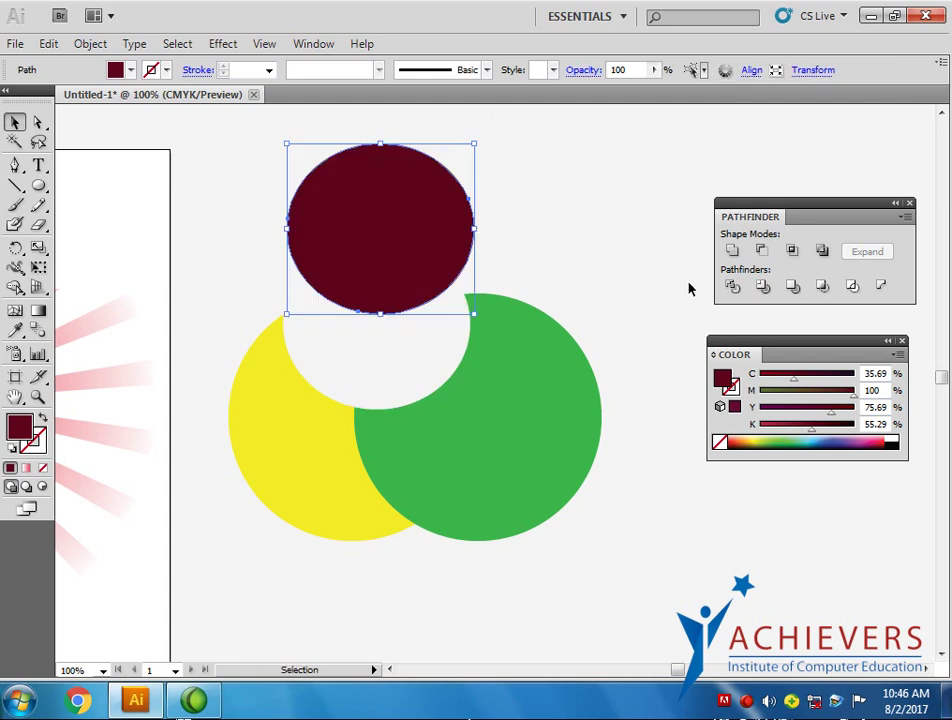
{"action": "left_click", "coordinate": [446, 244]}
{"action": "key", "text": "Delete"}
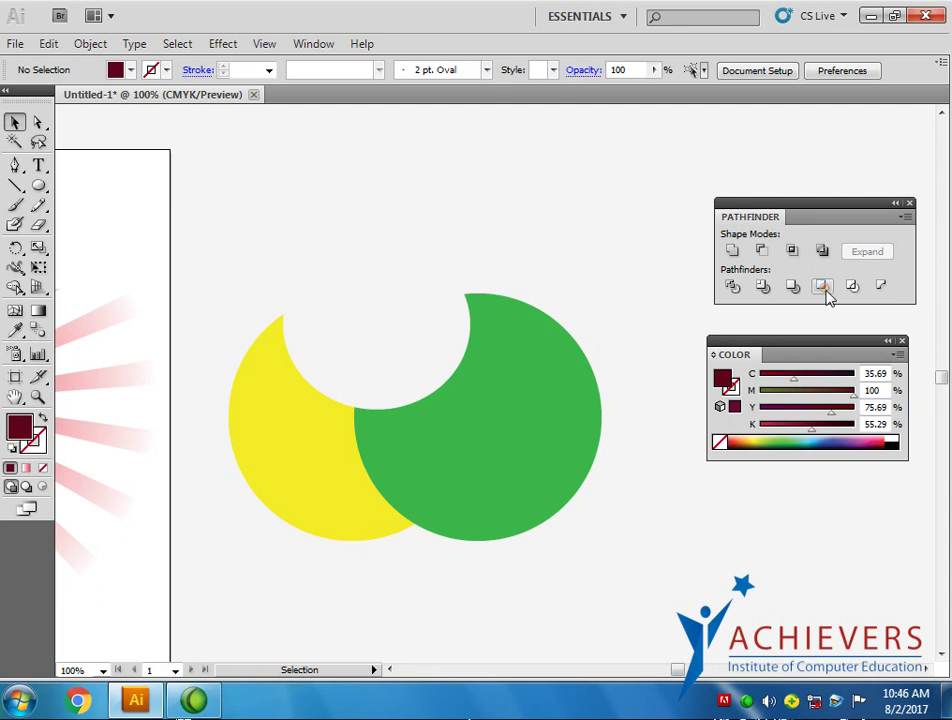
{"action": "left_click_drag", "start_coordinate": [38, 185], "coordinate": [106, 250]}
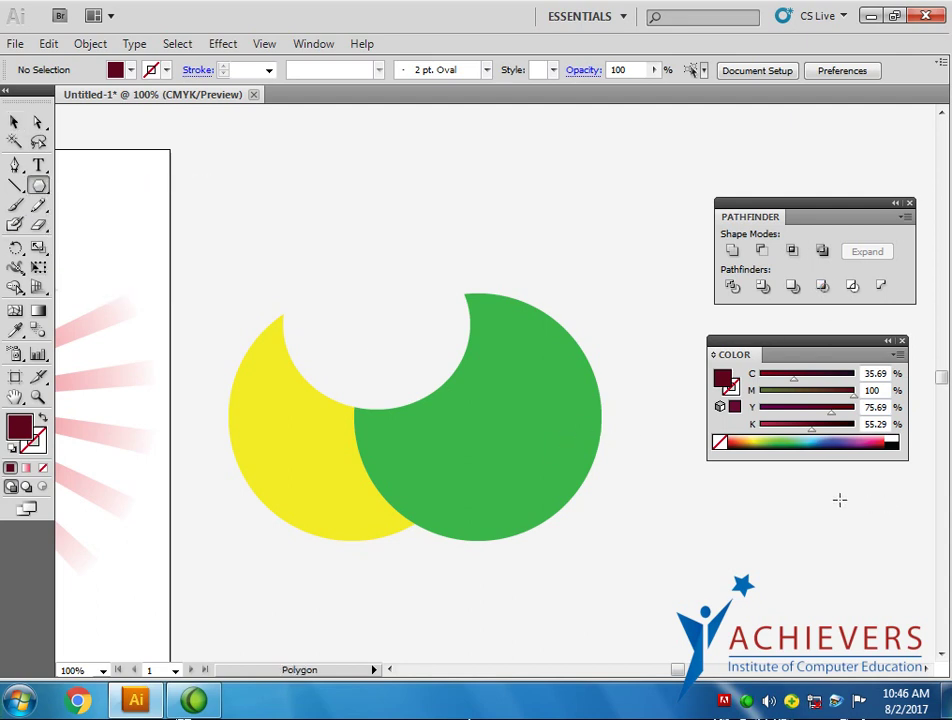
- Draw a hexagon over the green shape and crop the green shape to it with Pathfinder Crop
{"action": "left_click_drag", "start_coordinate": [580, 418], "coordinate": [628, 492]}
{"action": "key", "text": "v"}
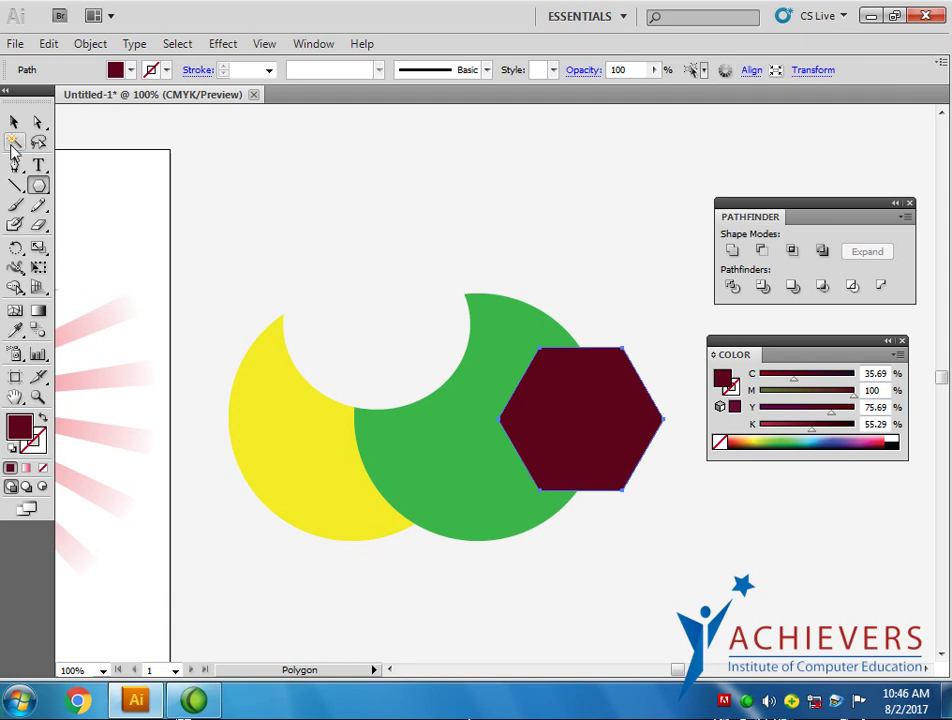
{"action": "left_click", "coordinate": [472, 316], "text": "shift"}
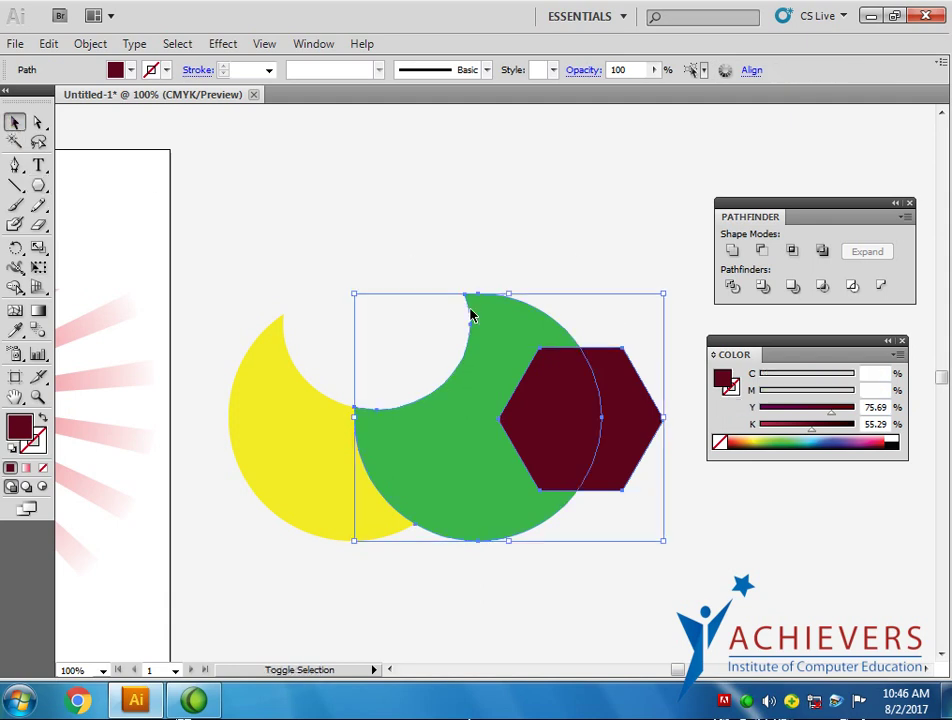
{"action": "left_click", "coordinate": [820, 287]}
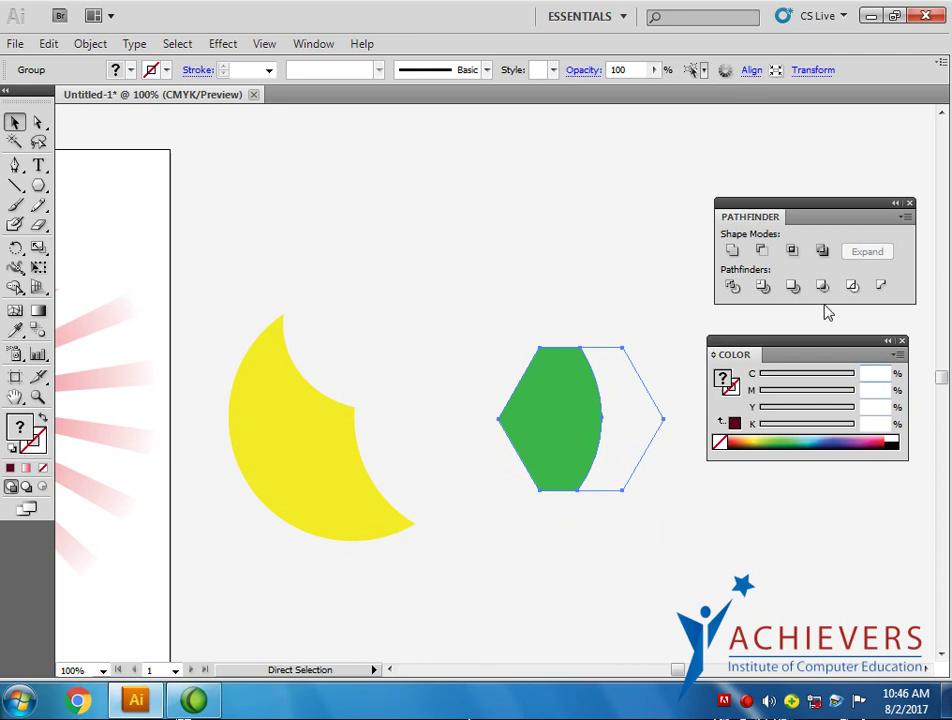
{"action": "key", "text": "ctrl+z"}
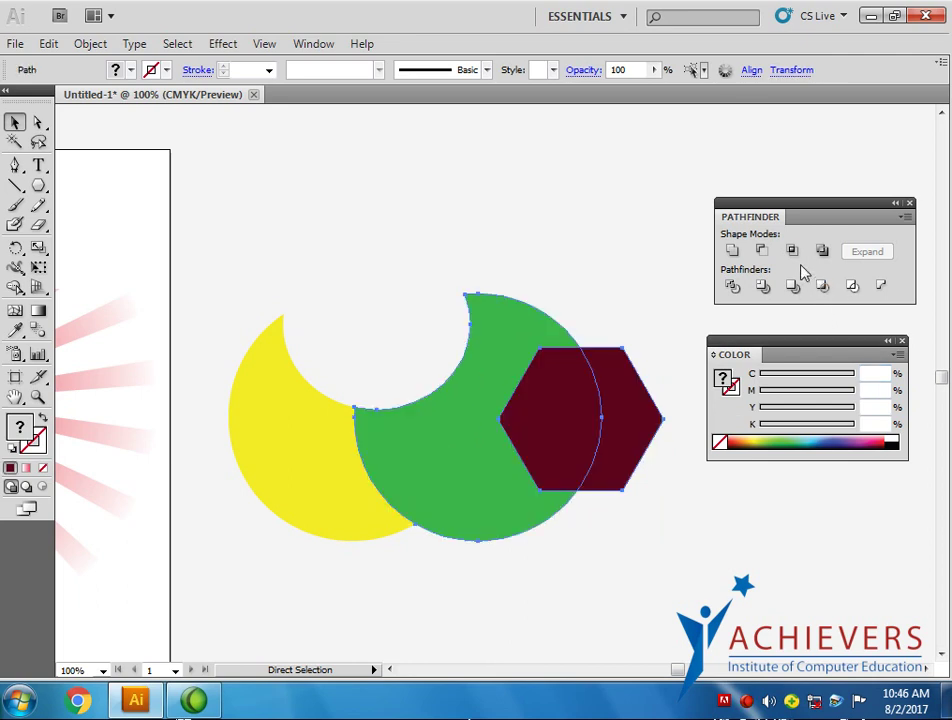
{"action": "left_click", "coordinate": [821, 290]}
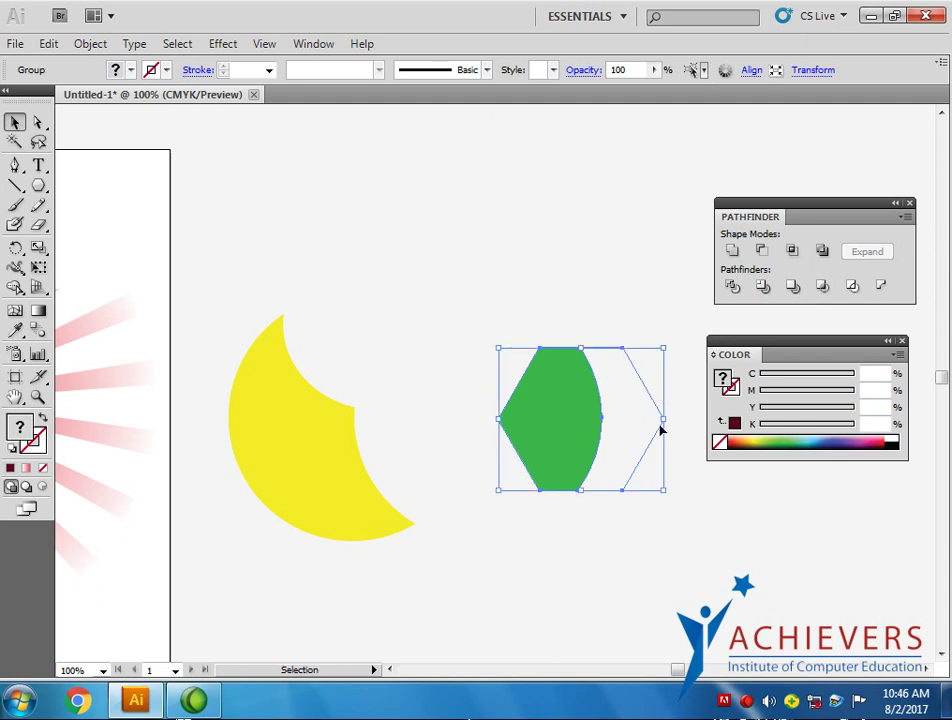
{"action": "key", "text": "ctrl+z"}
{"action": "key", "text": "v"}
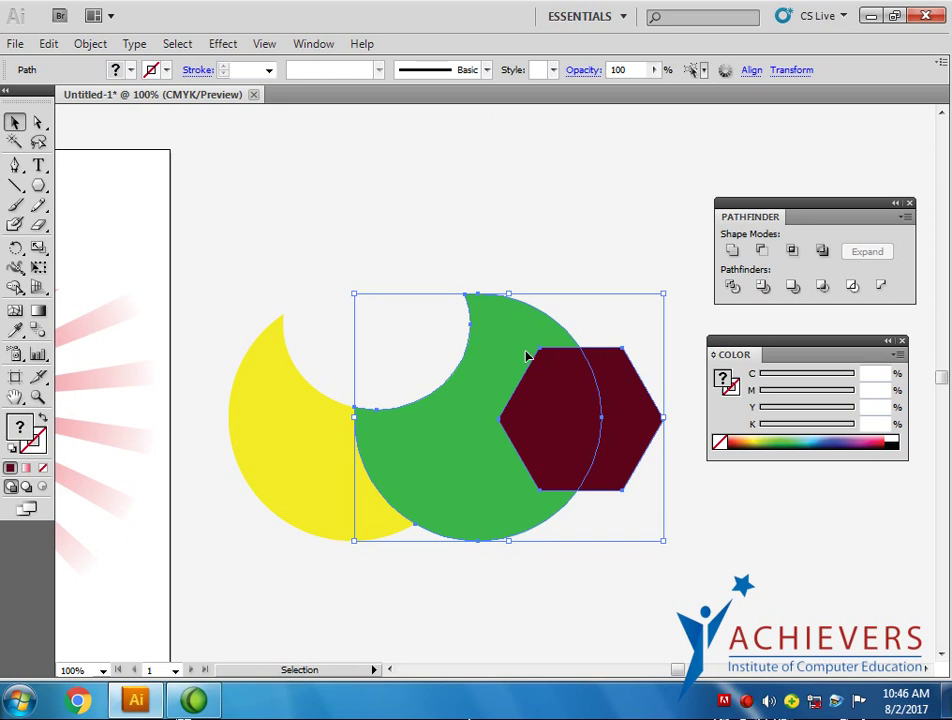
{"action": "left_click", "coordinate": [824, 288]}
- Ungroup the cropped pieces and fill one green, then undo back to the whole circle and hexagon
{"action": "left_click", "coordinate": [670, 574]}
{"action": "left_click", "coordinate": [632, 416]}
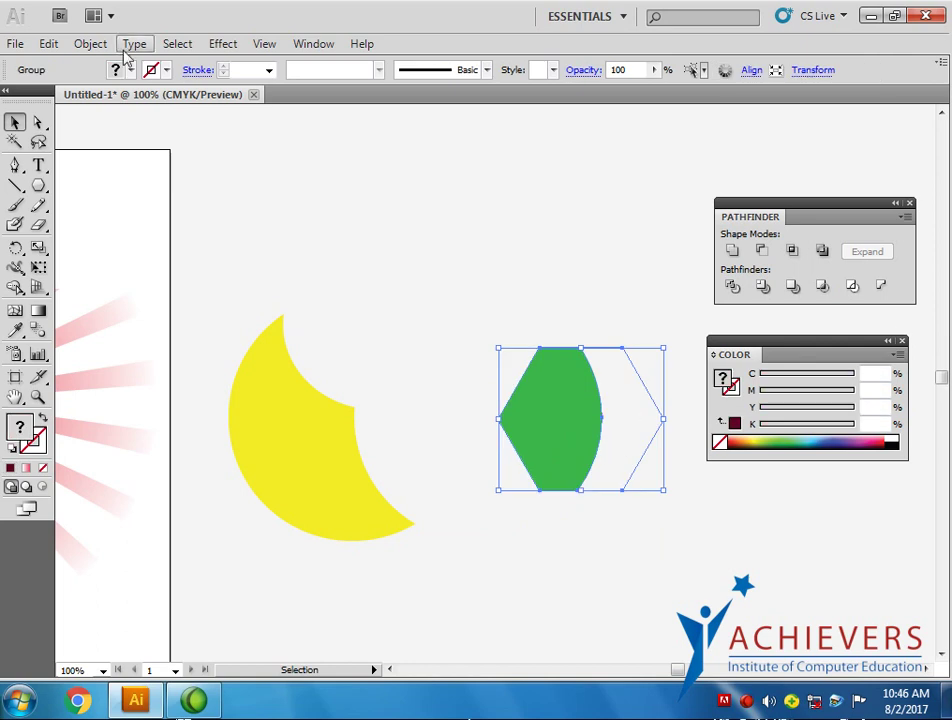
{"action": "left_click", "coordinate": [99, 48]}
{"action": "left_click", "coordinate": [122, 133]}
{"action": "left_click", "coordinate": [637, 308]}
{"action": "left_click", "coordinate": [600, 390]}
{"action": "left_click", "coordinate": [780, 442]}
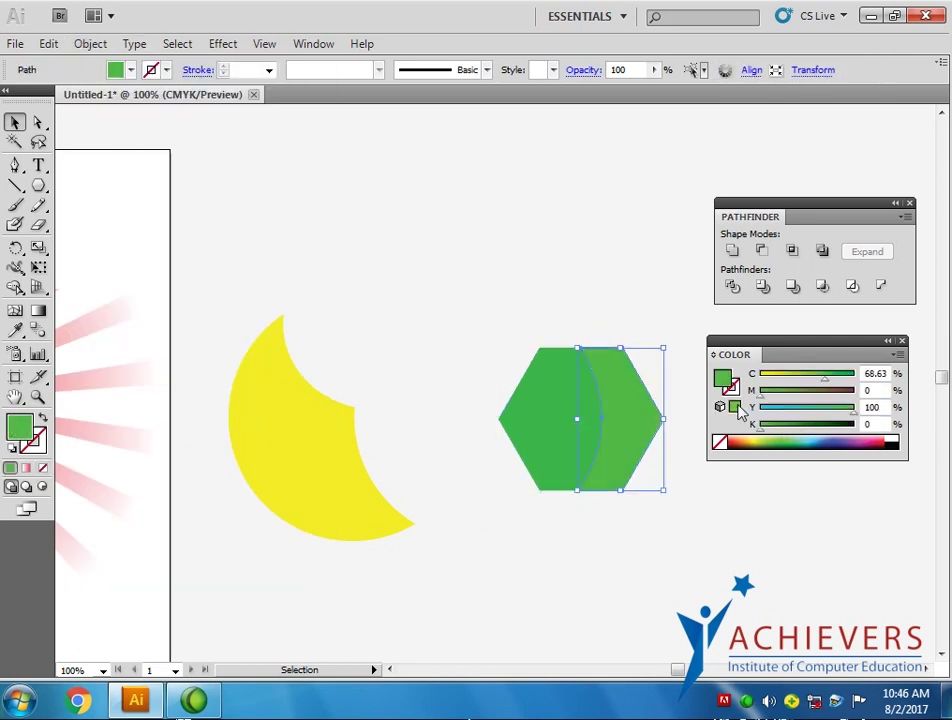
{"action": "left_click", "coordinate": [613, 241]}
{"action": "left_click_drag", "start_coordinate": [557, 408], "coordinate": [542, 408]}
{"action": "left_click", "coordinate": [555, 222]}
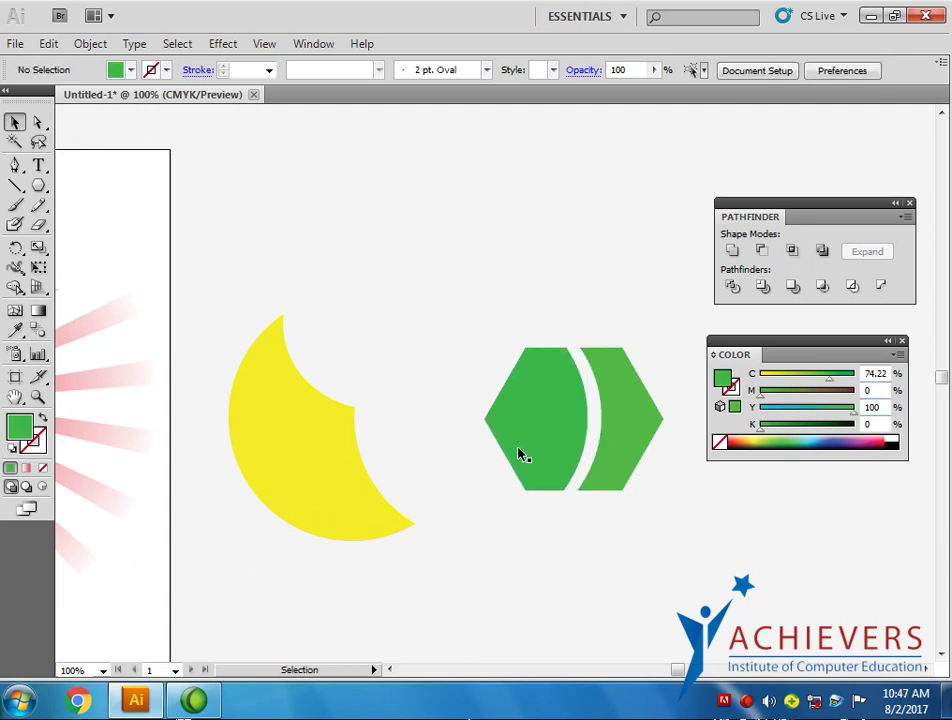
{"action": "key", "text": "ctrl+z"}
{"action": "key", "text": "ctrl+z"}
{"action": "key", "text": "ctrl+z"}
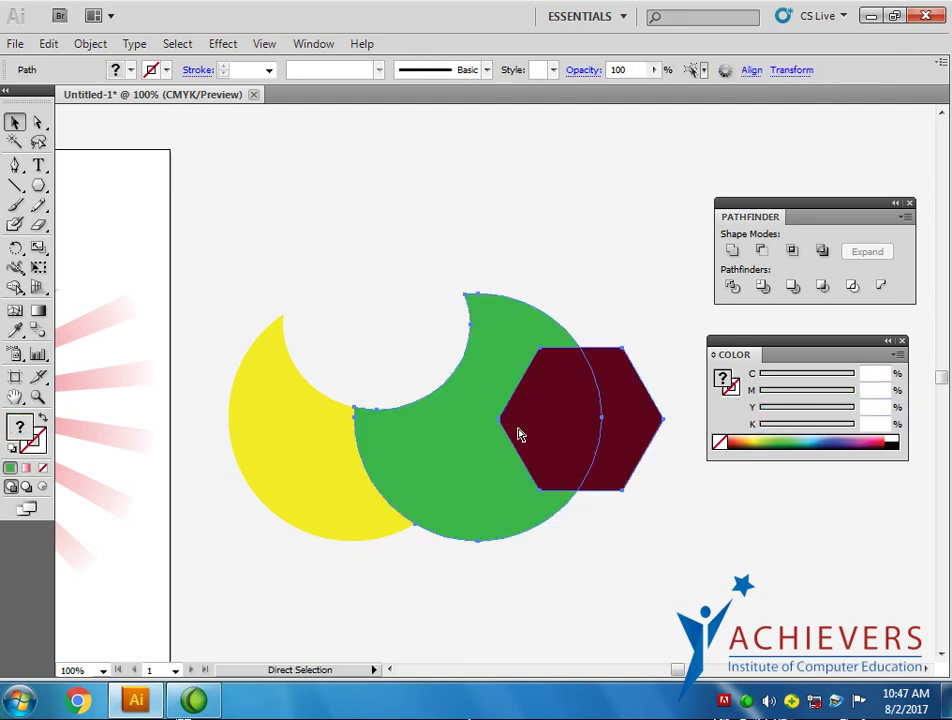
{"action": "left_click", "coordinate": [648, 492]}
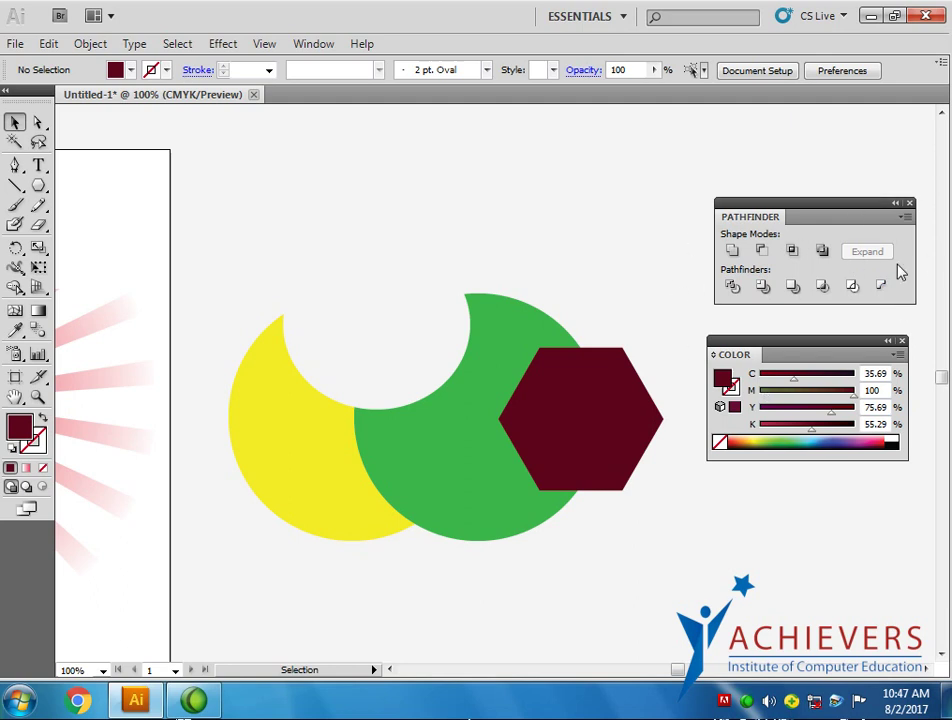
- Close the Pathfinder panel and delete every shape around the artboard
{"action": "left_click", "coordinate": [909, 203]}
{"action": "left_click_drag", "start_coordinate": [240, 264], "coordinate": [629, 500]}
{"action": "key", "text": "Delete"}
{"action": "scroll", "coordinate": [467, 406], "scroll_direction": "down", "scroll_amount": 2}
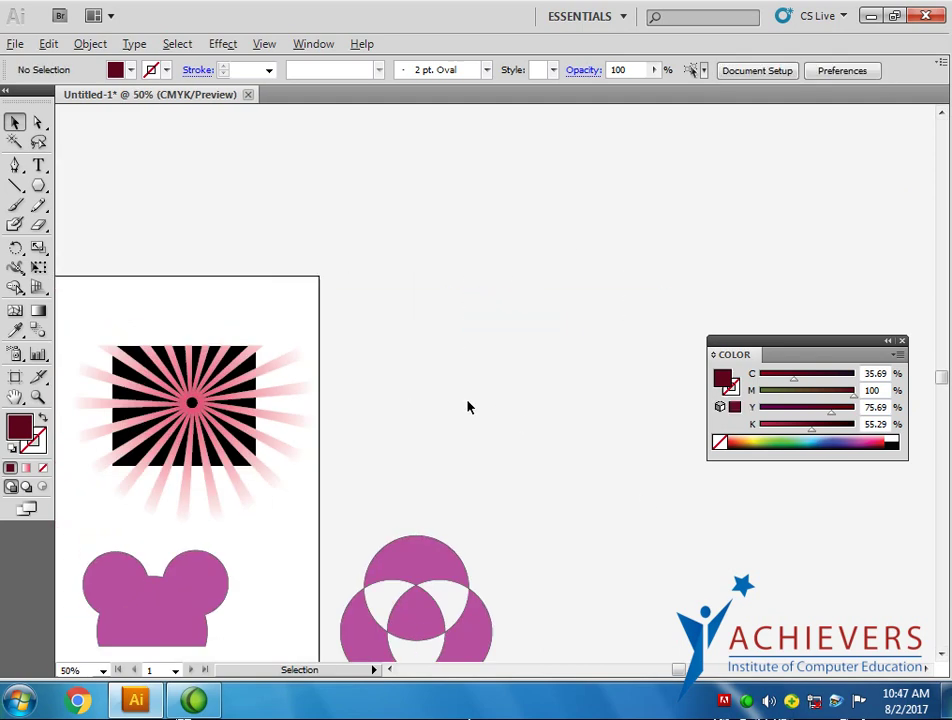
{"action": "left_click_drag", "start_coordinate": [467, 406], "coordinate": [612, 288]}
{"action": "scroll", "coordinate": [450, 284], "scroll_direction": "down", "scroll_amount": 1}
{"action": "left_click_drag", "start_coordinate": [249, 199], "coordinate": [671, 494]}
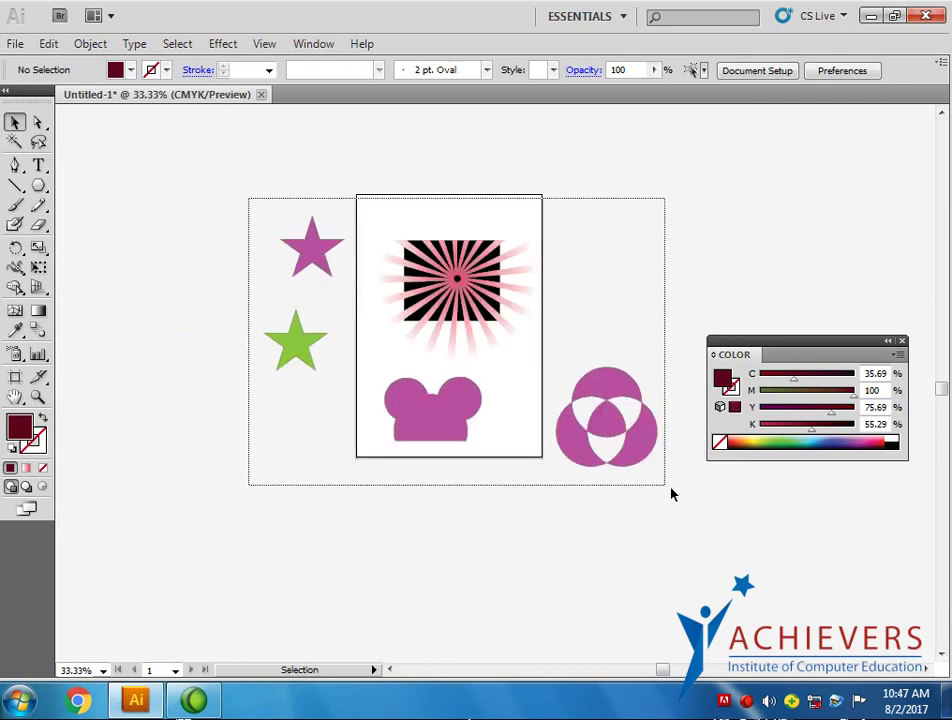
{"action": "key", "text": "Delete"}
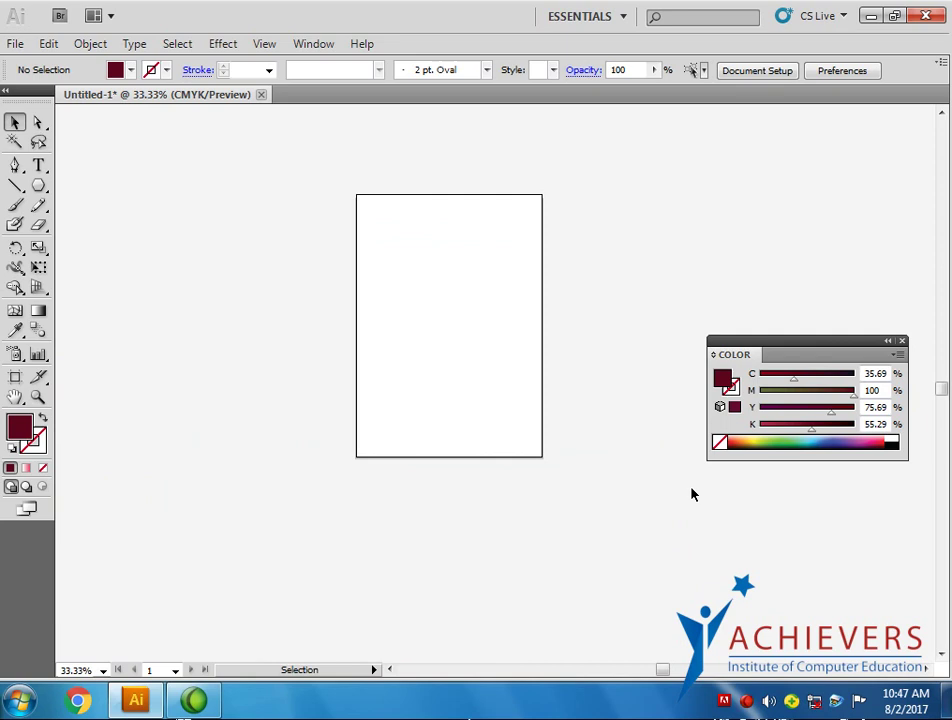
- Show the Align panel, move it aside, and draw a maroon rectangle near the artboard top
{"action": "left_click", "coordinate": [313, 44]}
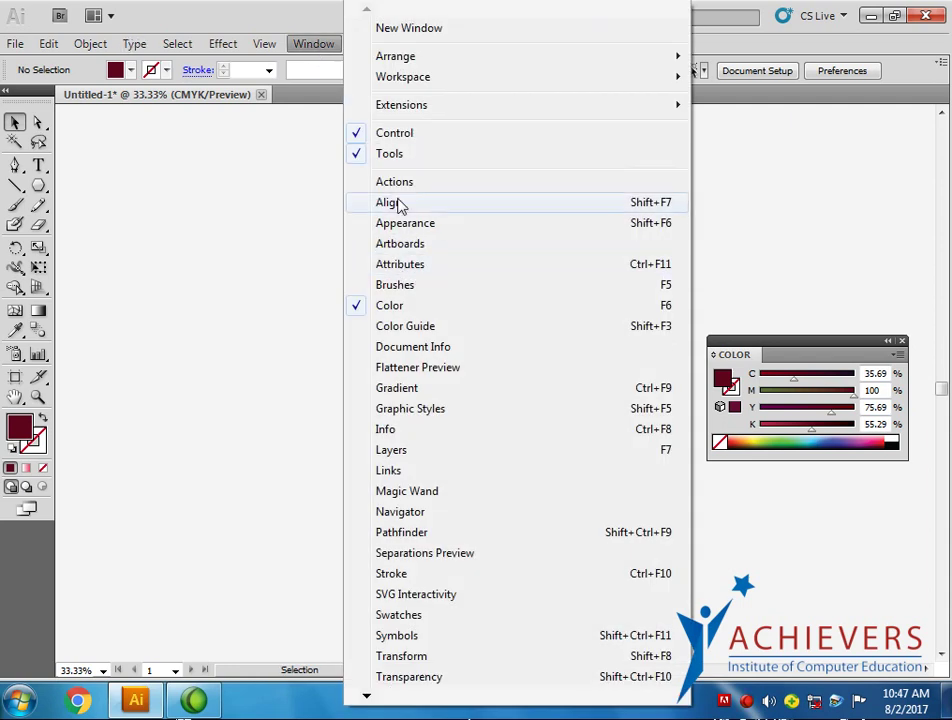
{"action": "left_click", "coordinate": [652, 203]}
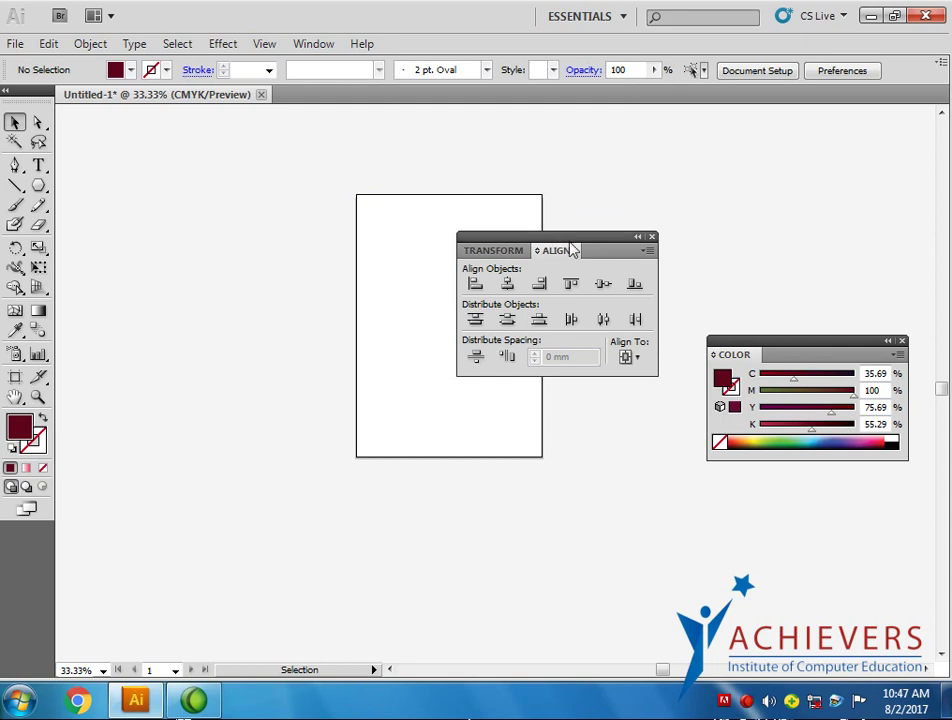
{"action": "left_click_drag", "start_coordinate": [574, 249], "coordinate": [711, 163]}
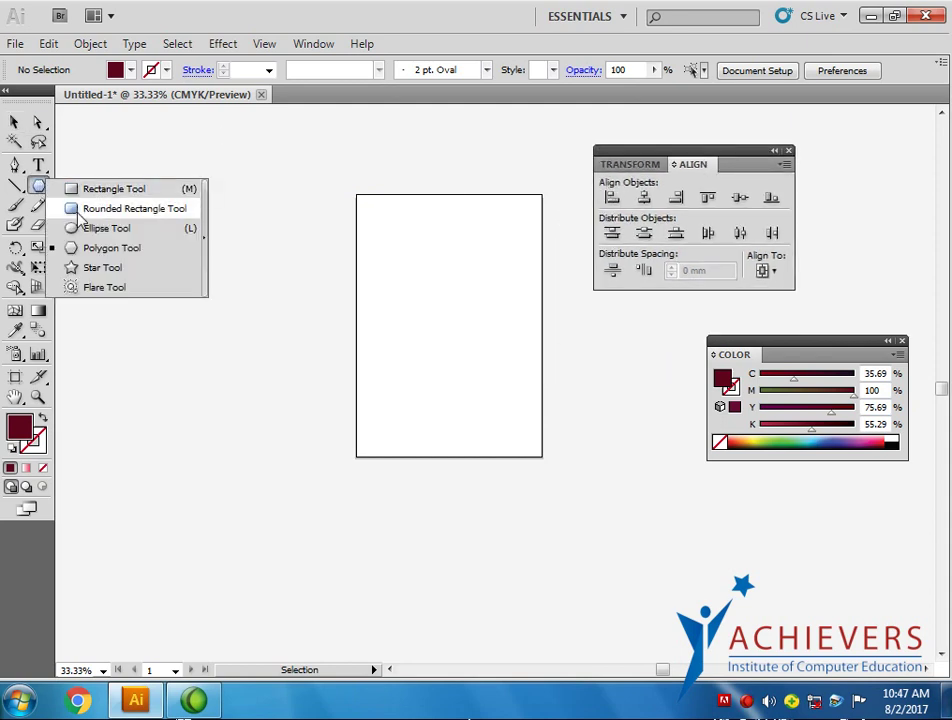
{"action": "left_click_drag", "start_coordinate": [40, 186], "coordinate": [105, 187]}
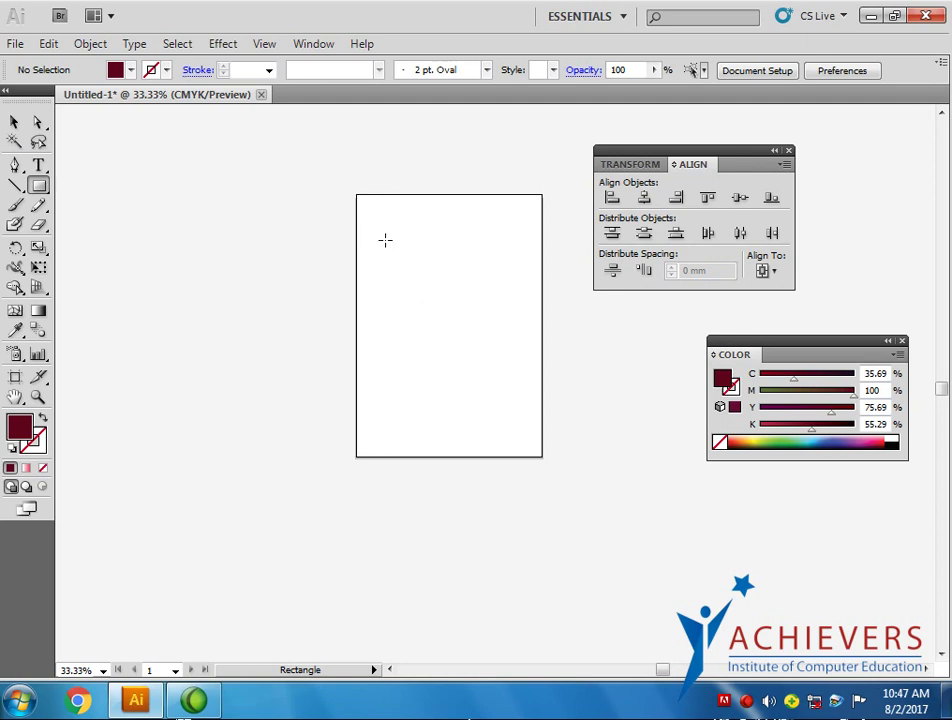
{"action": "left_click_drag", "start_coordinate": [385, 239], "coordinate": [500, 309]}
- Draw a small circle below the maroon rectangle, fill it green, and nudge it into place
{"action": "left_click", "coordinate": [14, 121]}
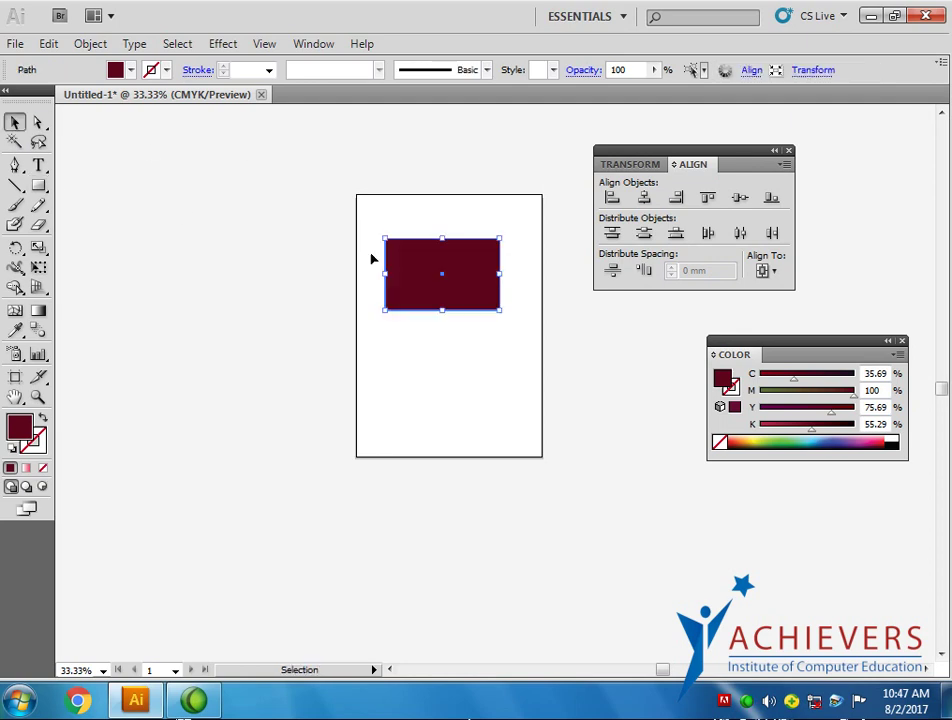
{"action": "scroll", "coordinate": [482, 289], "scroll_direction": "up", "scroll_amount": 1}
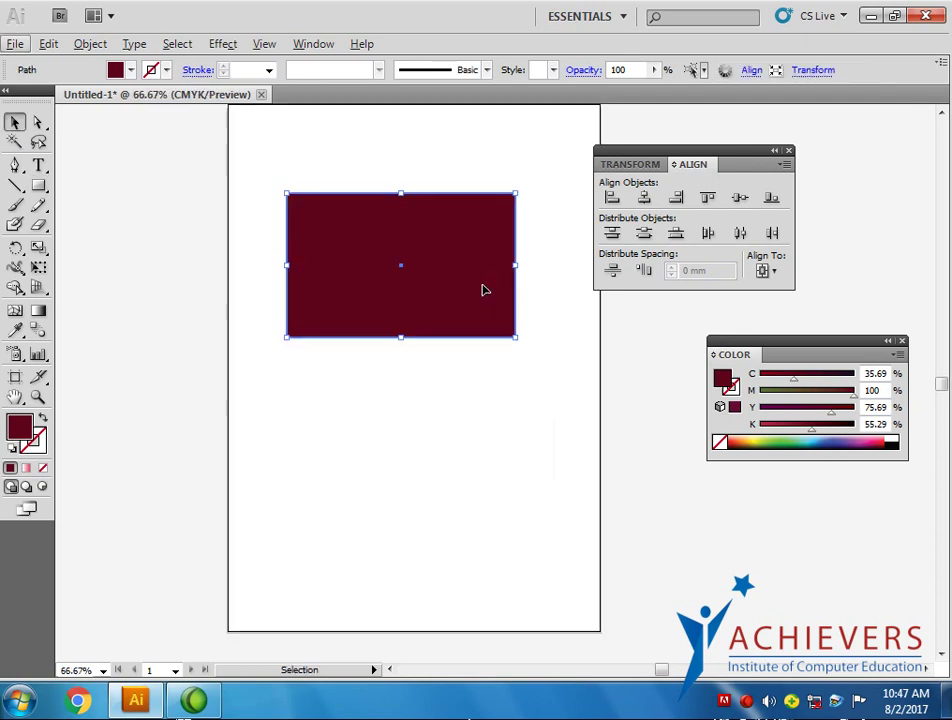
{"action": "left_click", "coordinate": [38, 165]}
{"action": "left_click_drag", "start_coordinate": [38, 185], "coordinate": [105, 227]}
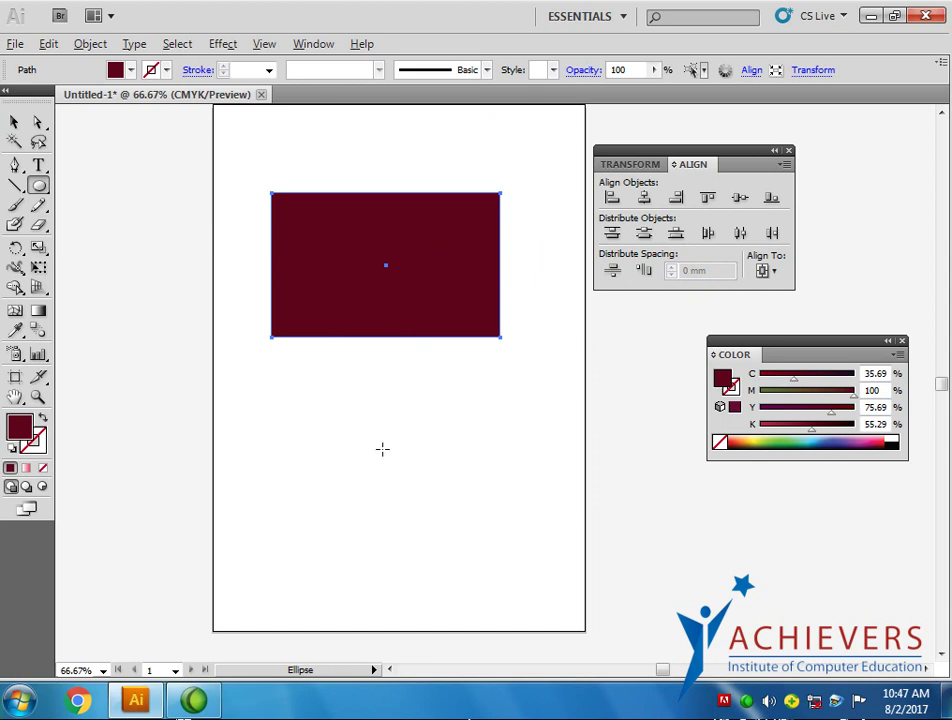
{"action": "left_click_drag", "start_coordinate": [382, 448], "coordinate": [423, 487]}
{"action": "left_click", "coordinate": [14, 121]}
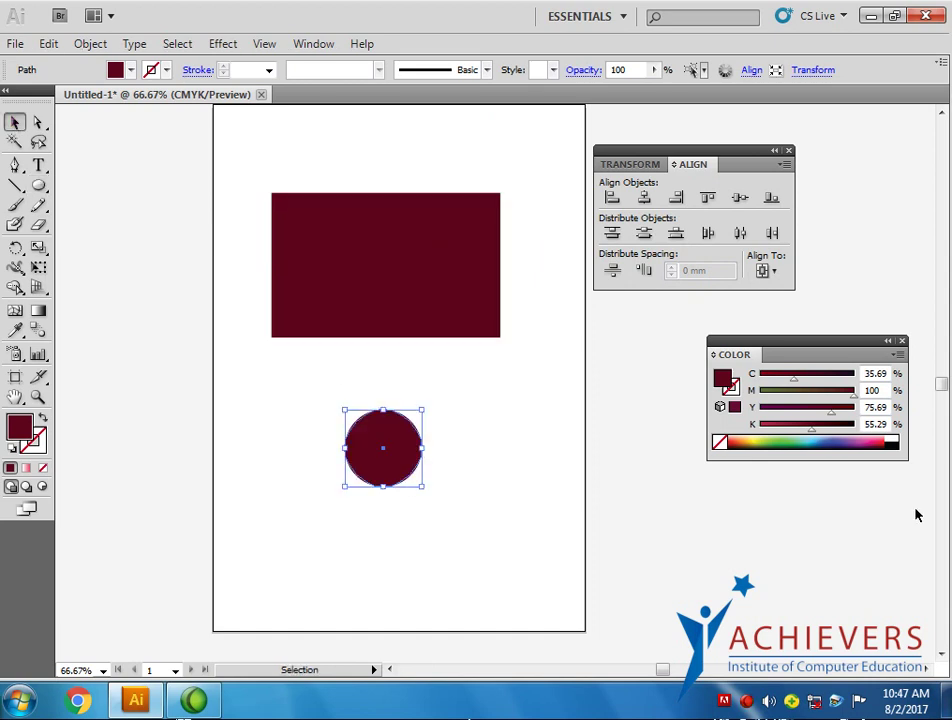
{"action": "left_click", "coordinate": [773, 443]}
{"action": "left_click", "coordinate": [444, 453]}
{"action": "left_click_drag", "start_coordinate": [356, 447], "coordinate": [348, 421]}
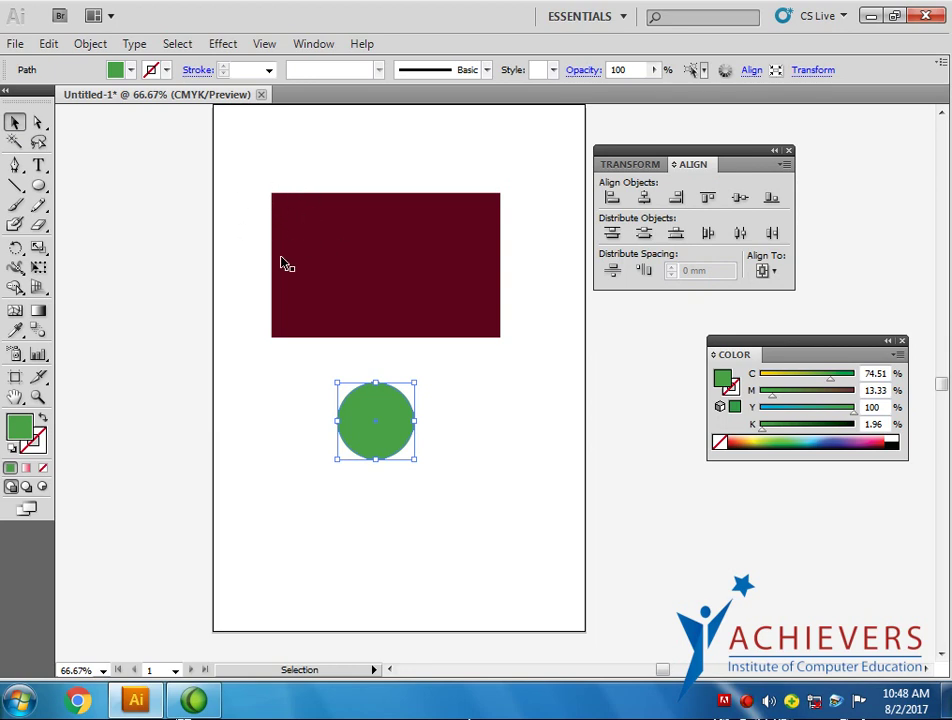
{"action": "left_click_drag", "start_coordinate": [381, 445], "coordinate": [389, 442]}
{"action": "left_click", "coordinate": [368, 288], "text": "shift"}
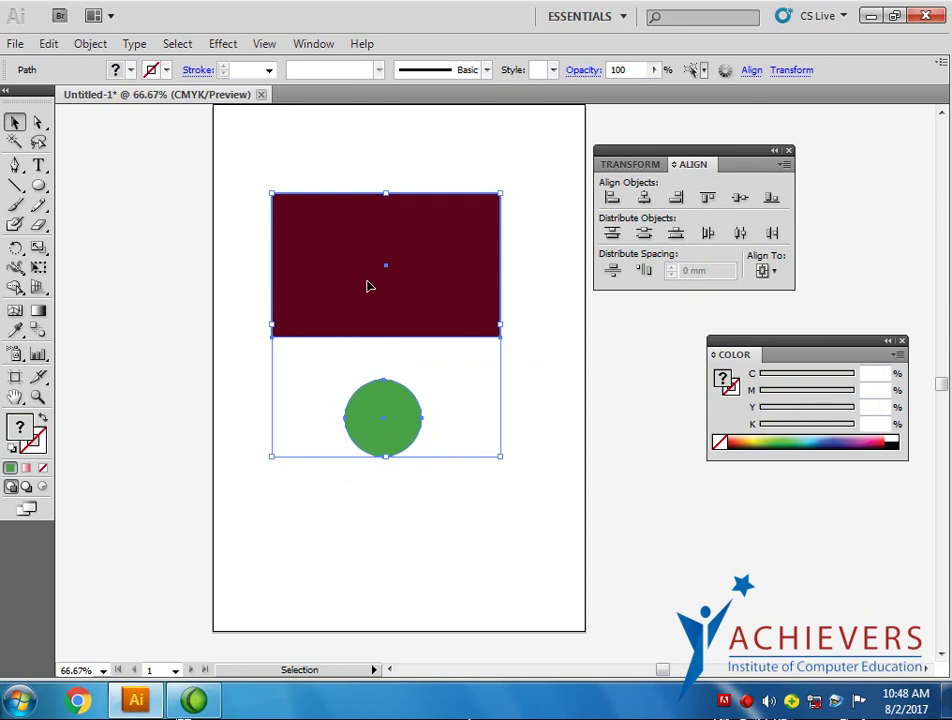
{"action": "left_click", "coordinate": [610, 201]}
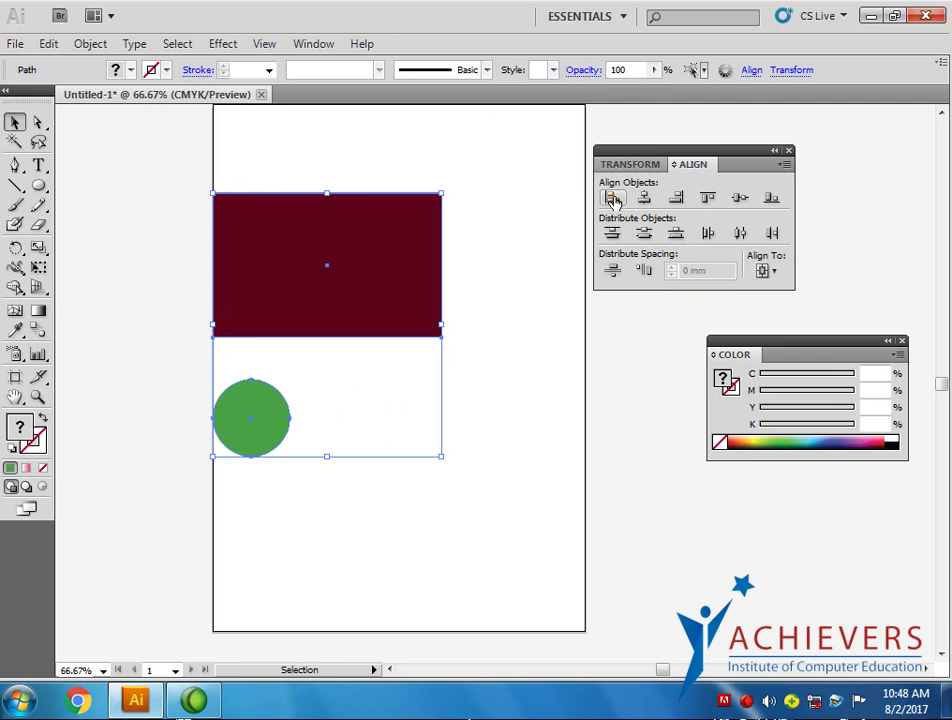
{"action": "key", "text": "ctrl+z"}
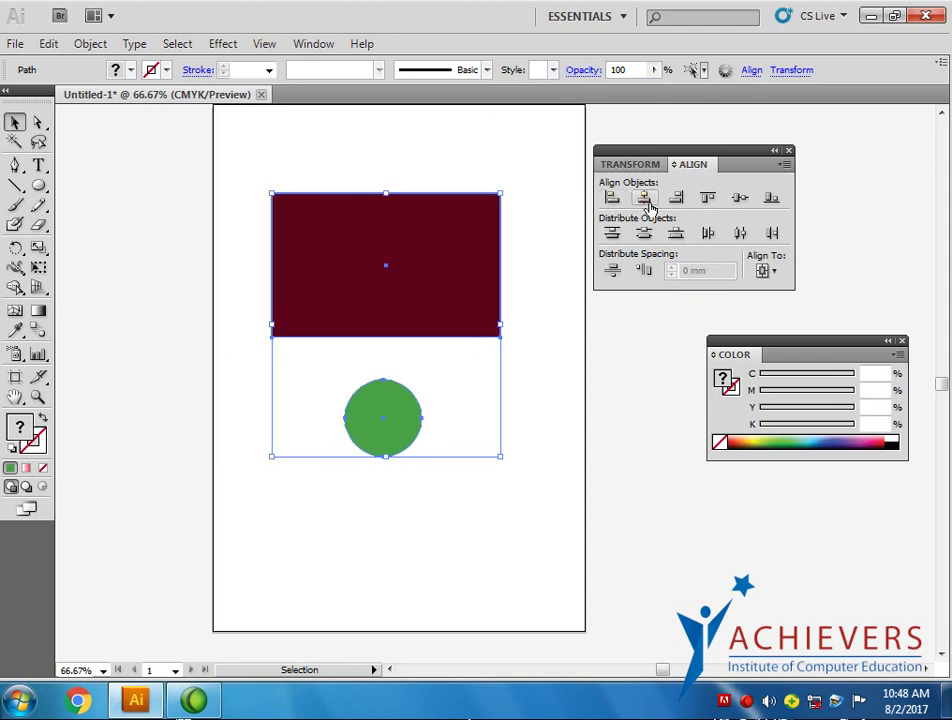
{"action": "left_click", "coordinate": [674, 200]}
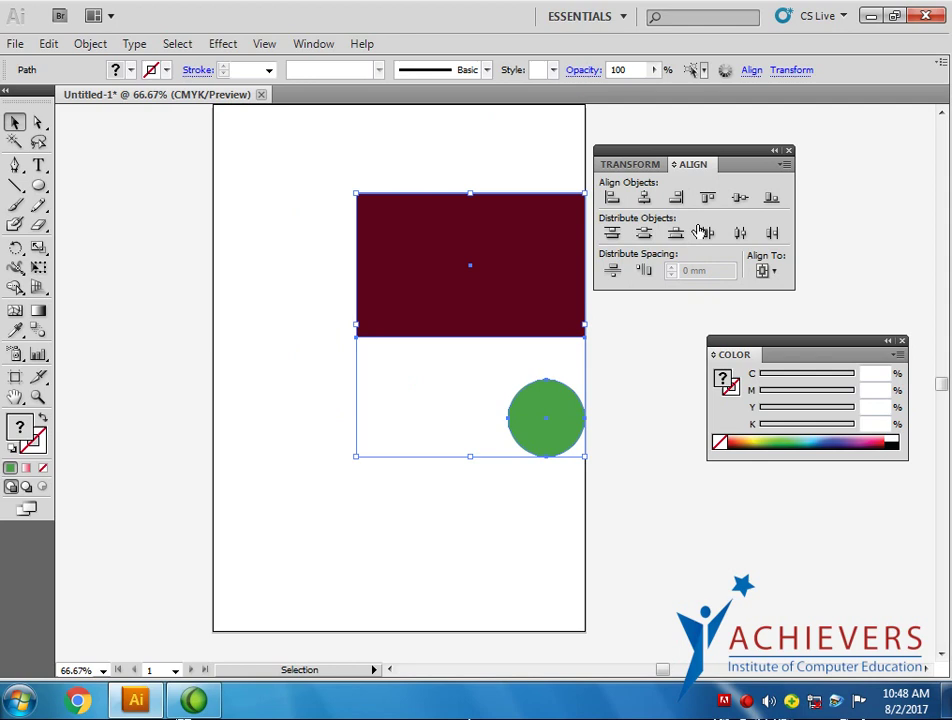
{"action": "left_click", "coordinate": [771, 207]}
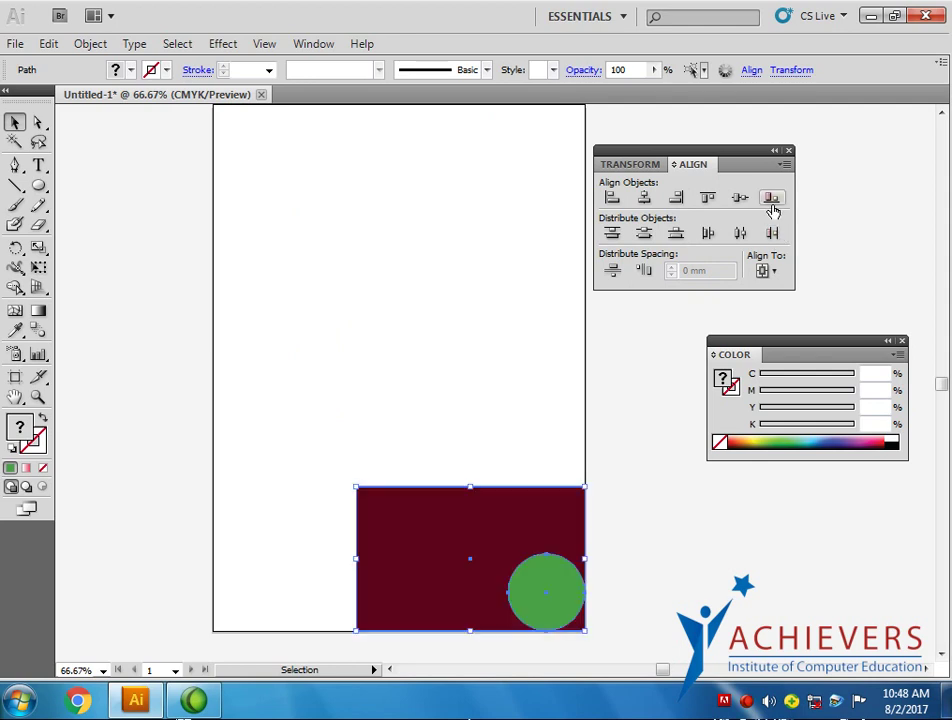
{"action": "key", "text": "ctrl+z"}
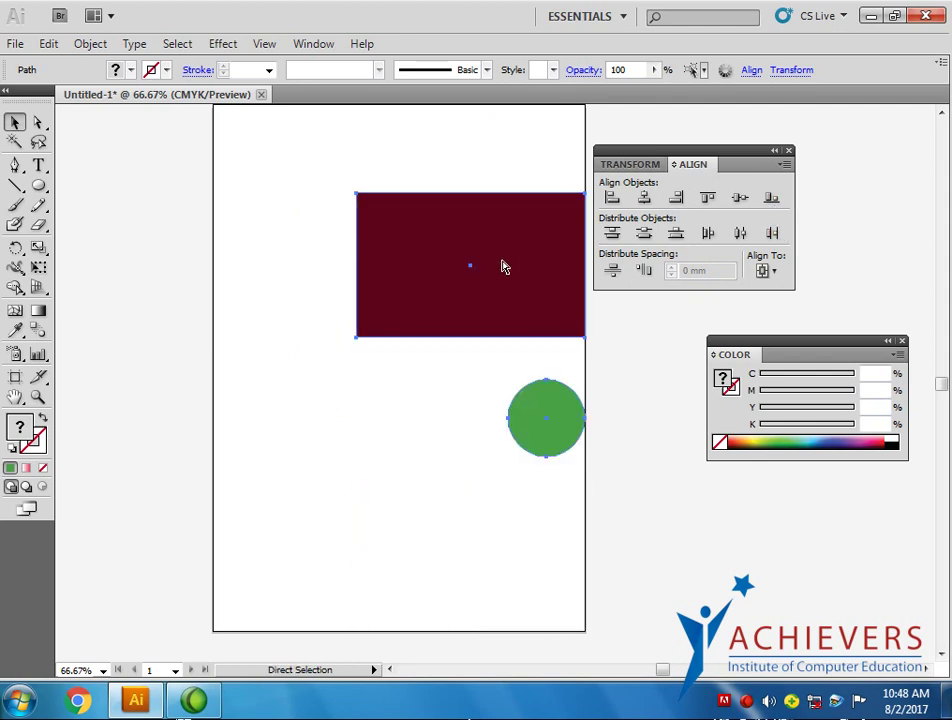
{"action": "key", "text": "ctrl+z"}
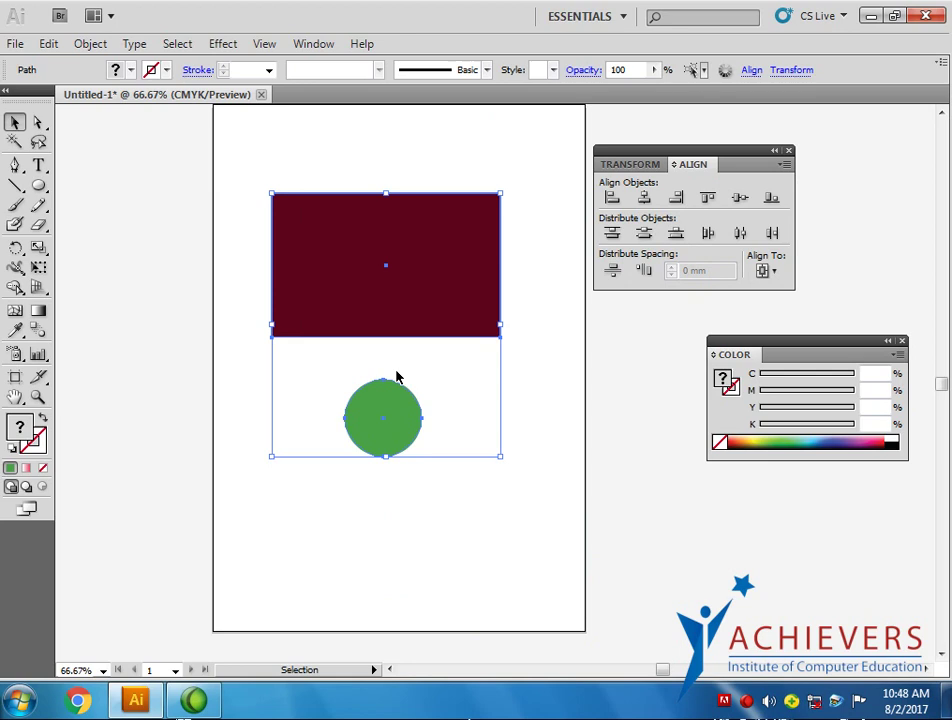
- Set Align To to Align to Selection and centre the circle horizontally under the rectangle
{"action": "left_click", "coordinate": [775, 273]}
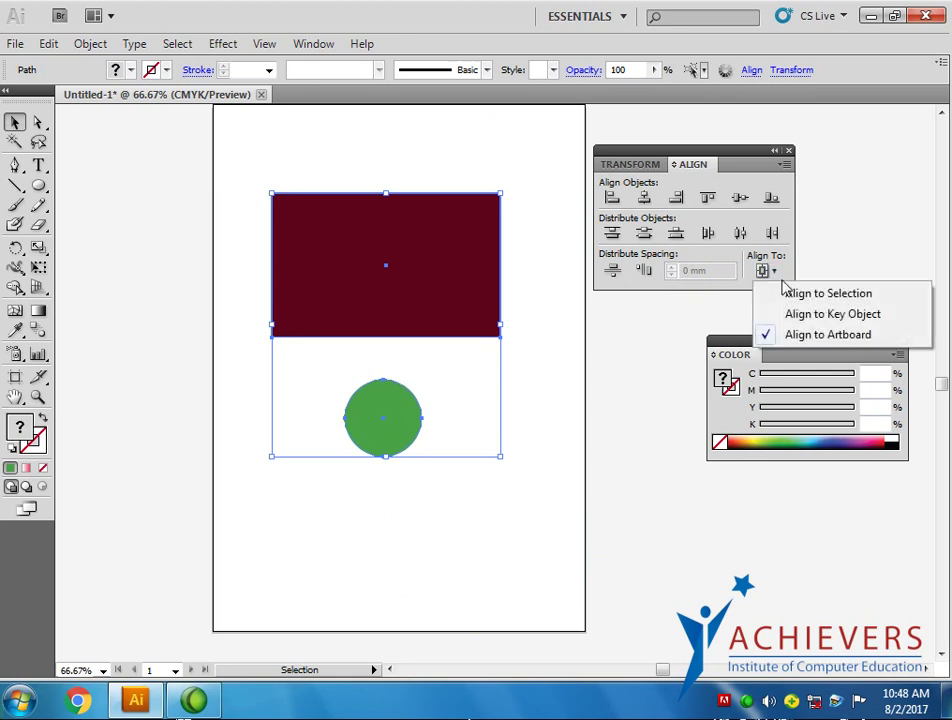
{"action": "left_click", "coordinate": [812, 294]}
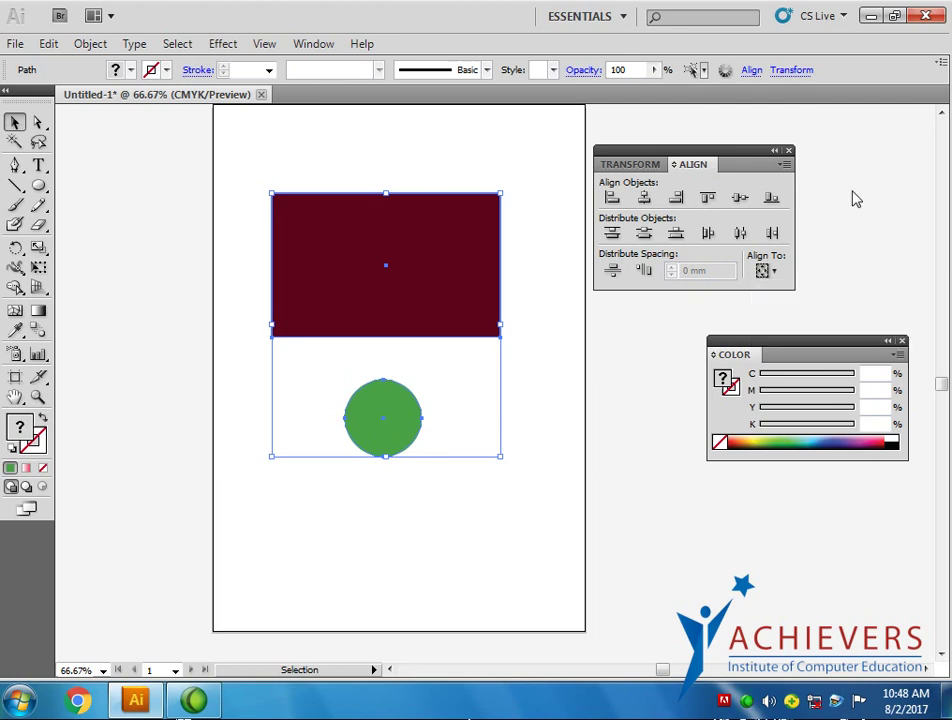
{"action": "left_click", "coordinate": [614, 200]}
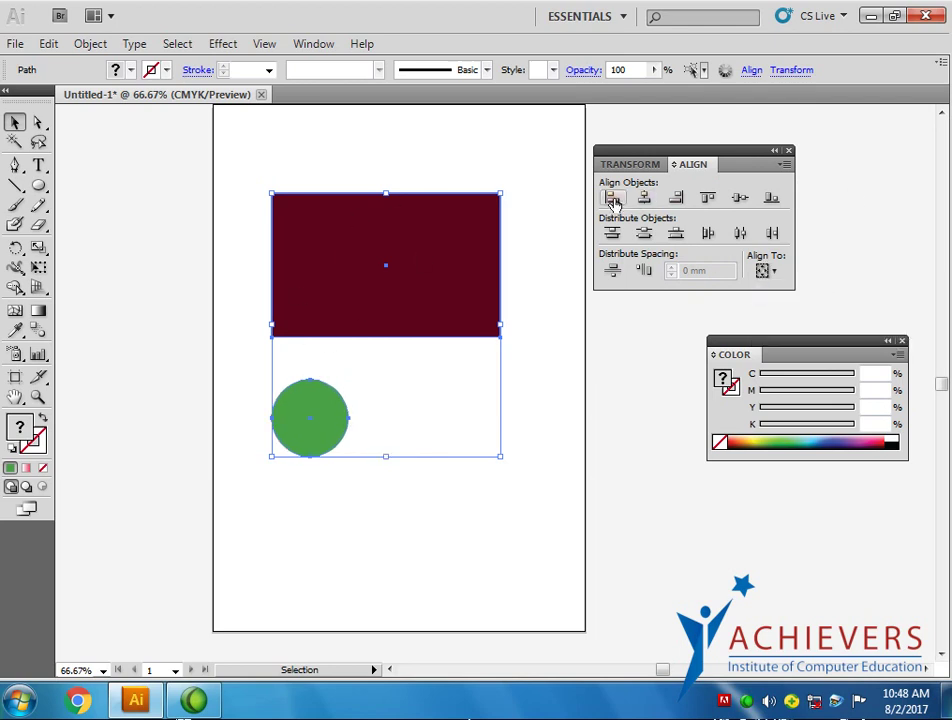
{"action": "left_click", "coordinate": [676, 198]}
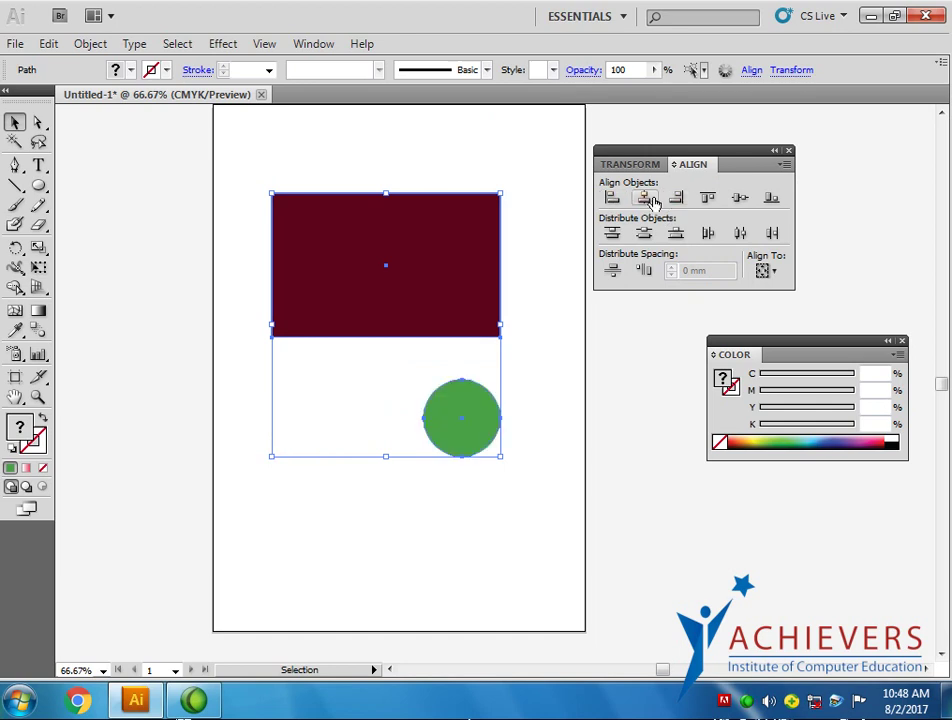
{"action": "left_click", "coordinate": [646, 199]}
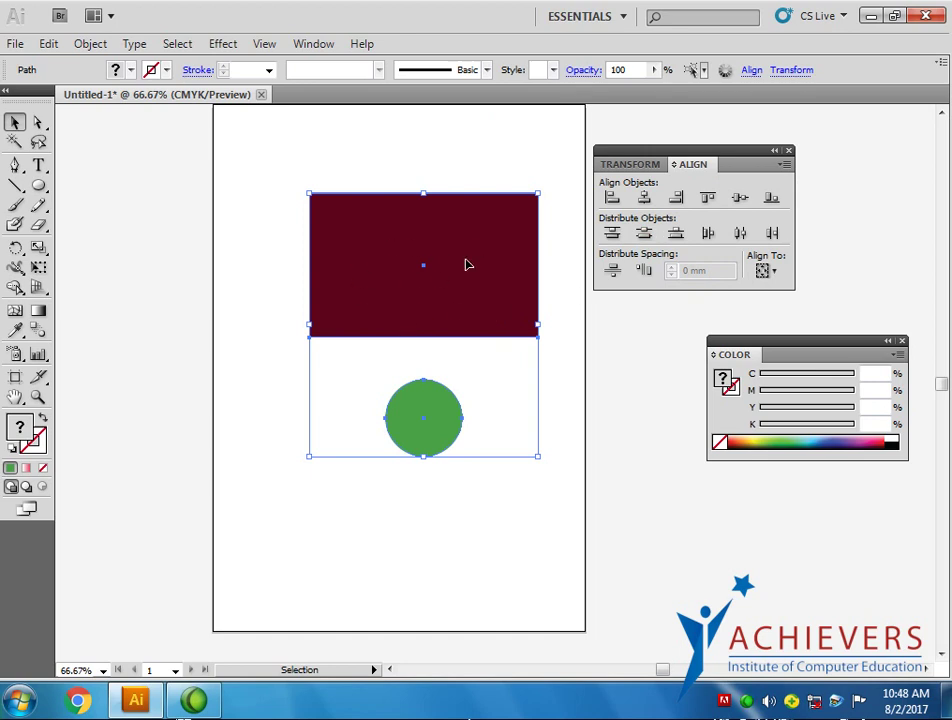
- Shift the rectangle and circle left, then select both with the rectangle as key object
{"action": "left_click", "coordinate": [344, 459]}
{"action": "left_click_drag", "start_coordinate": [416, 291], "coordinate": [375, 283]}
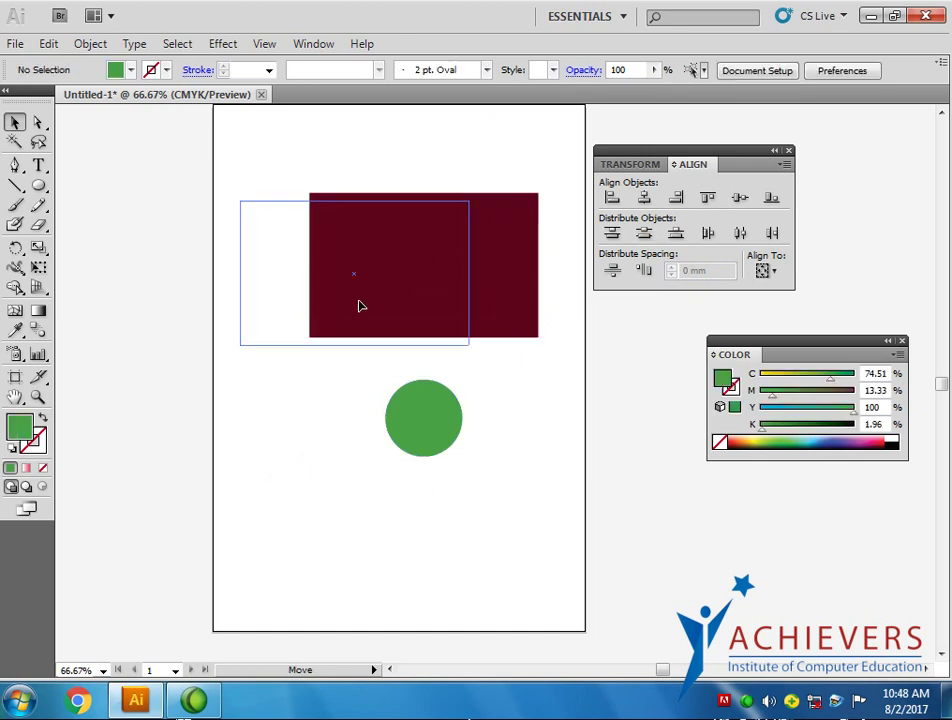
{"action": "mouse_move", "coordinate": [416, 419]}
{"action": "left_mouse_down"}
{"action": "mouse_move", "coordinate": [368, 418]}
{"action": "mouse_move", "coordinate": [372, 385]}
{"action": "left_mouse_up"}
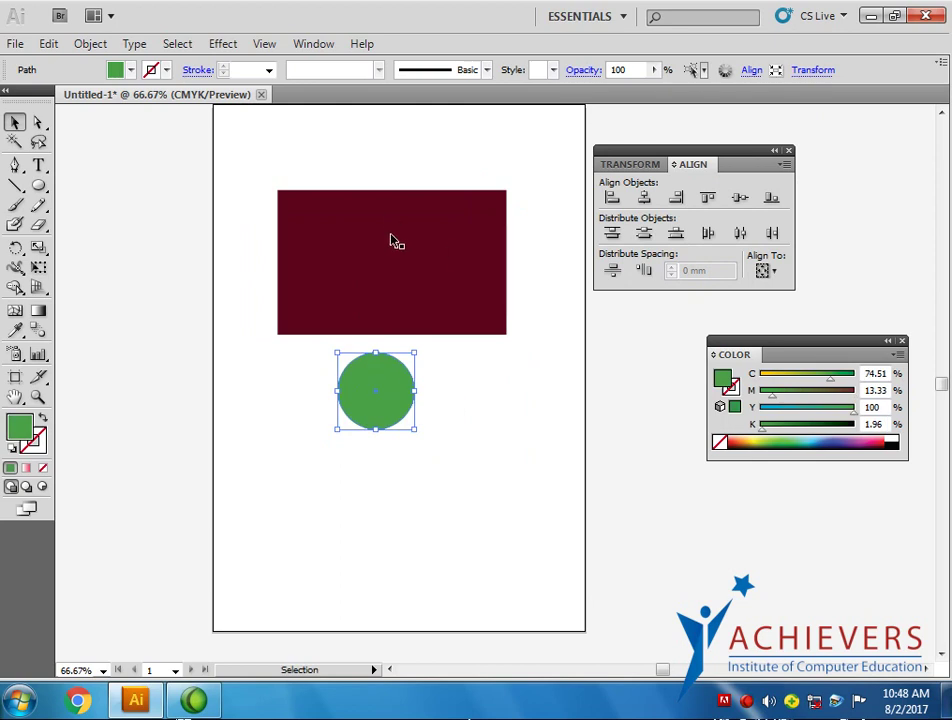
{"action": "left_click", "coordinate": [378, 287], "text": "shift"}
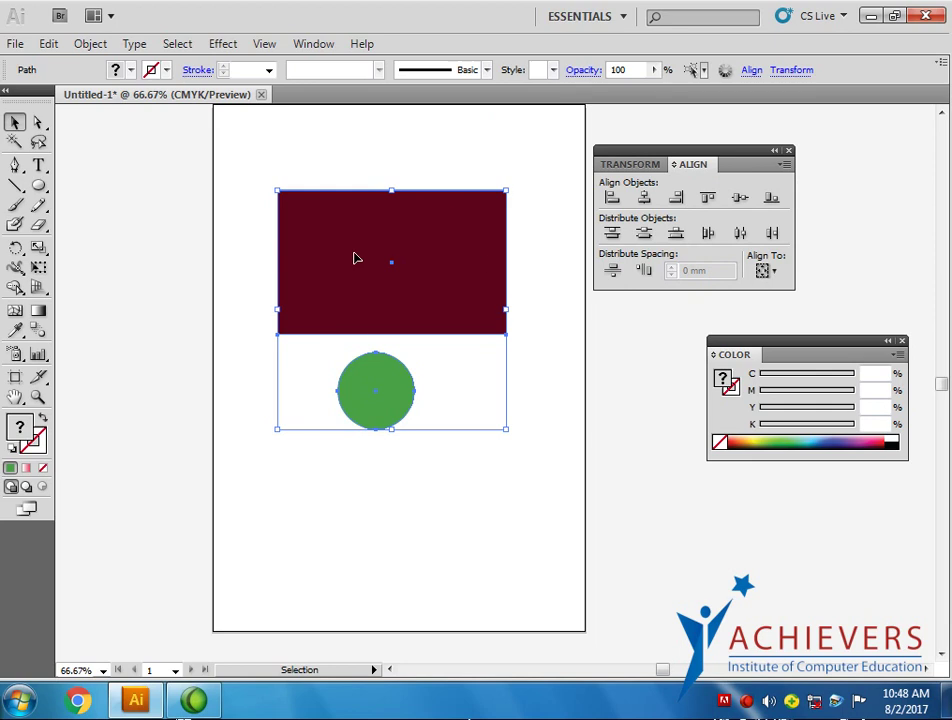
{"action": "left_click", "coordinate": [354, 259]}
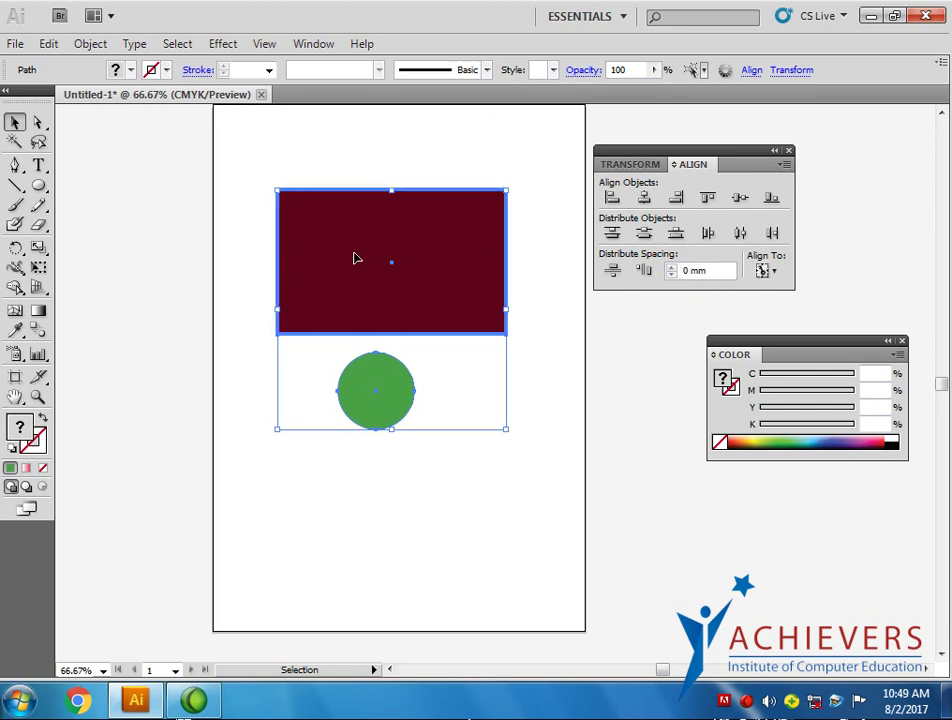
{"action": "left_click", "coordinate": [540, 450]}
{"action": "left_click", "coordinate": [376, 410]}
{"action": "left_click", "coordinate": [424, 272], "text": "shift"}
- Try each Align Objects button on the circle against the key rectangle
{"action": "left_click", "coordinate": [612, 200]}
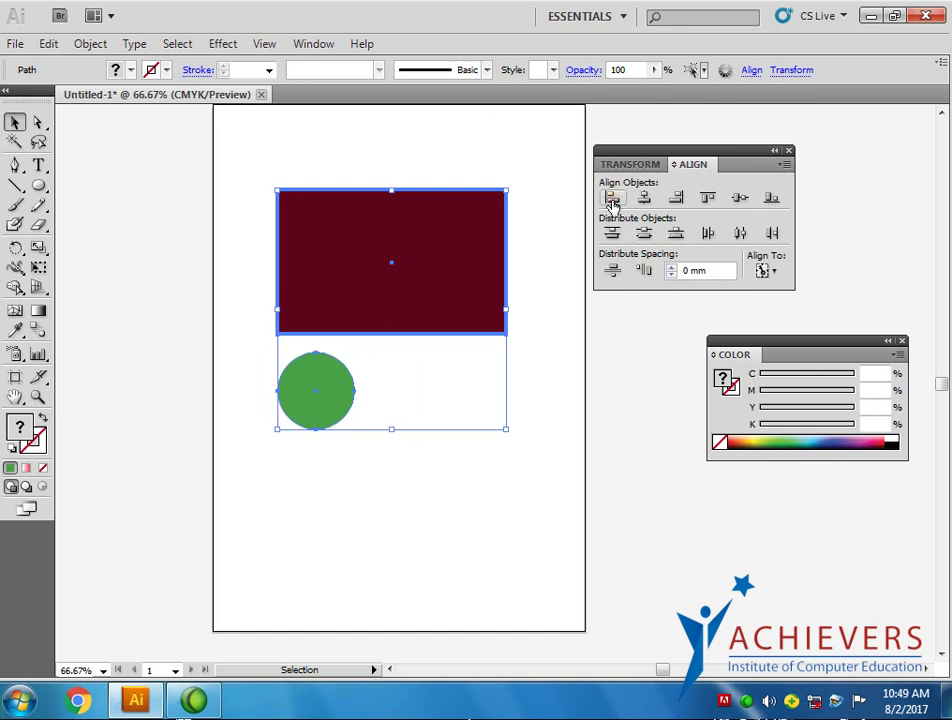
{"action": "left_click", "coordinate": [676, 198]}
{"action": "left_click", "coordinate": [644, 198]}
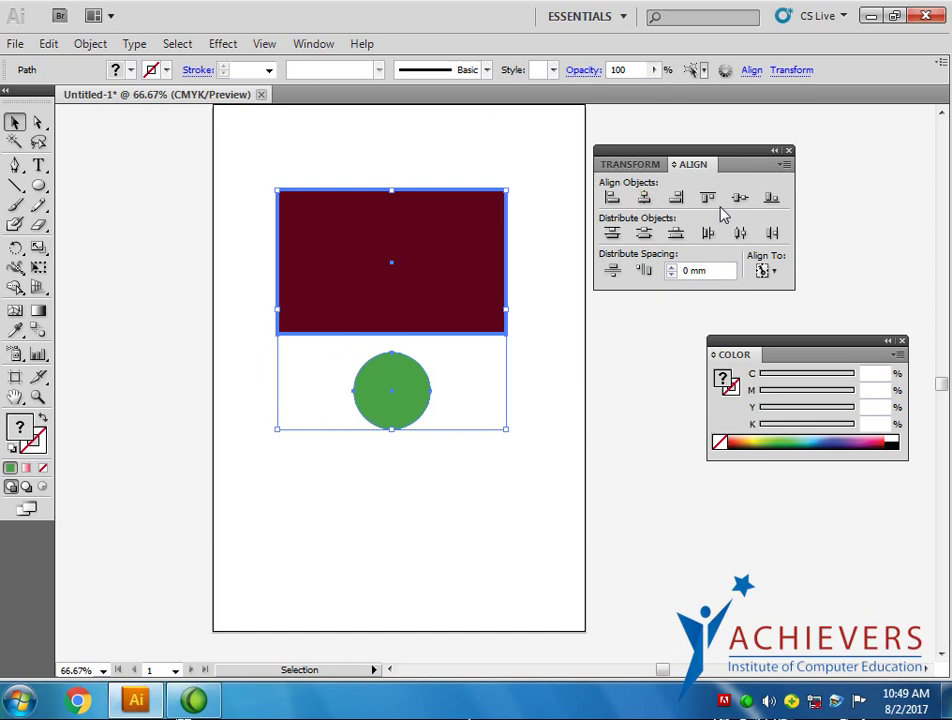
{"action": "left_click", "coordinate": [740, 198]}
{"action": "left_click", "coordinate": [612, 198]}
{"action": "left_click", "coordinate": [648, 199]}
{"action": "left_click", "coordinate": [610, 199]}
{"action": "left_click", "coordinate": [644, 199]}
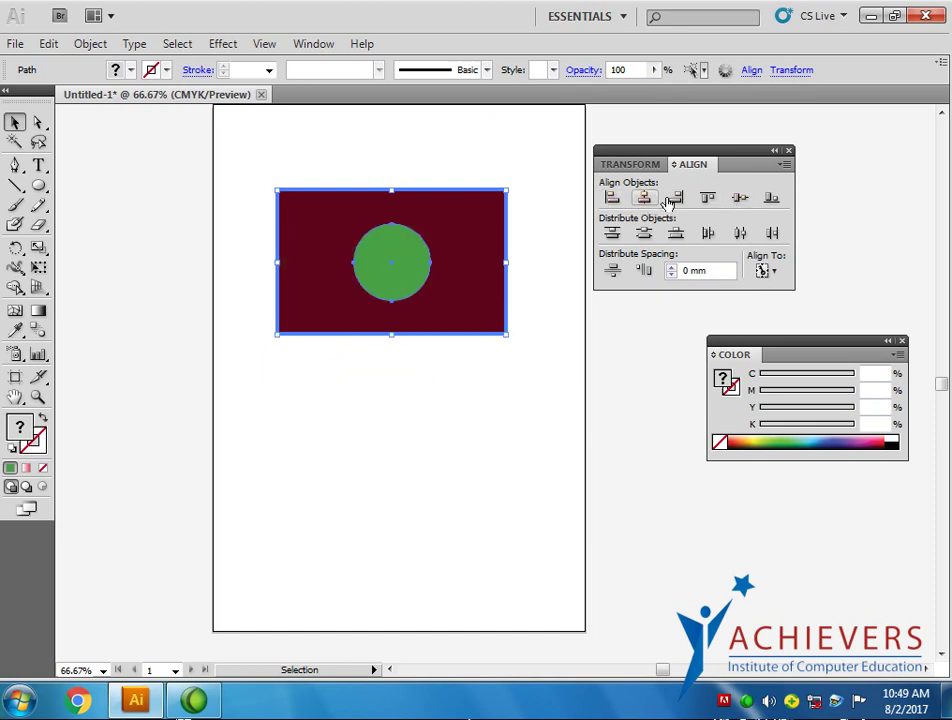
{"action": "left_click", "coordinate": [676, 198]}
{"action": "left_click", "coordinate": [707, 198]}
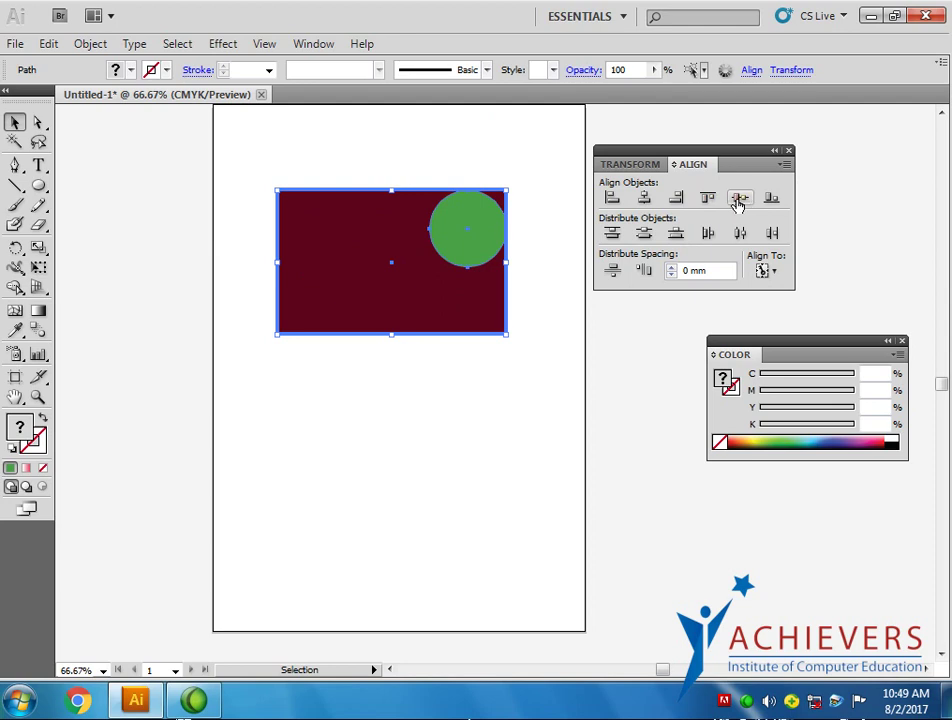
{"action": "left_click", "coordinate": [739, 199]}
{"action": "left_click", "coordinate": [772, 199]}
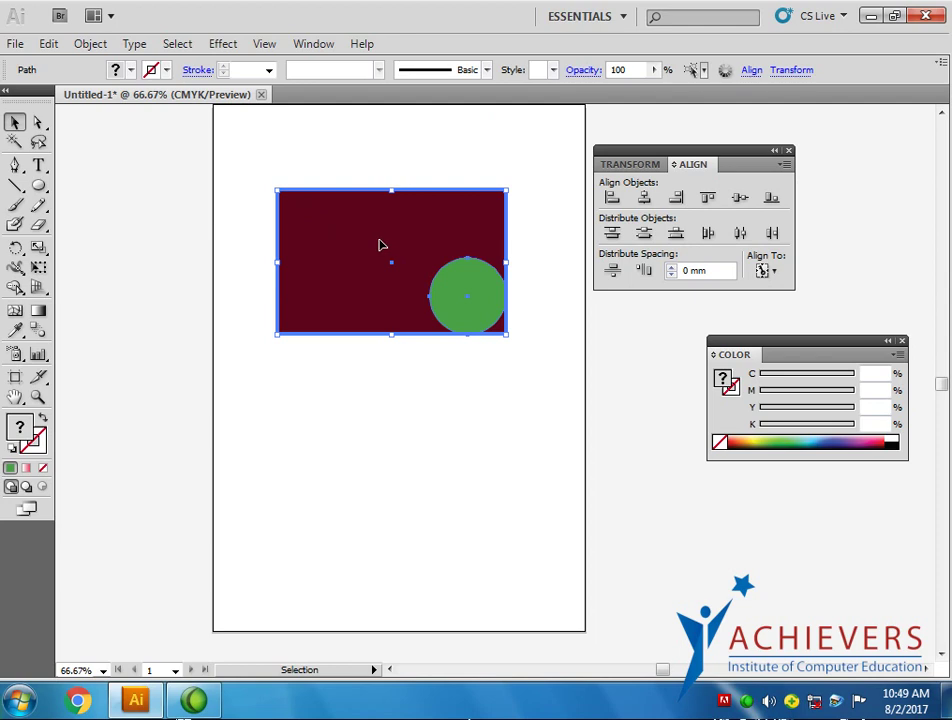
- Align the circle to the rectangle's left and top edges, then deselect both
{"action": "left_click", "coordinate": [612, 198]}
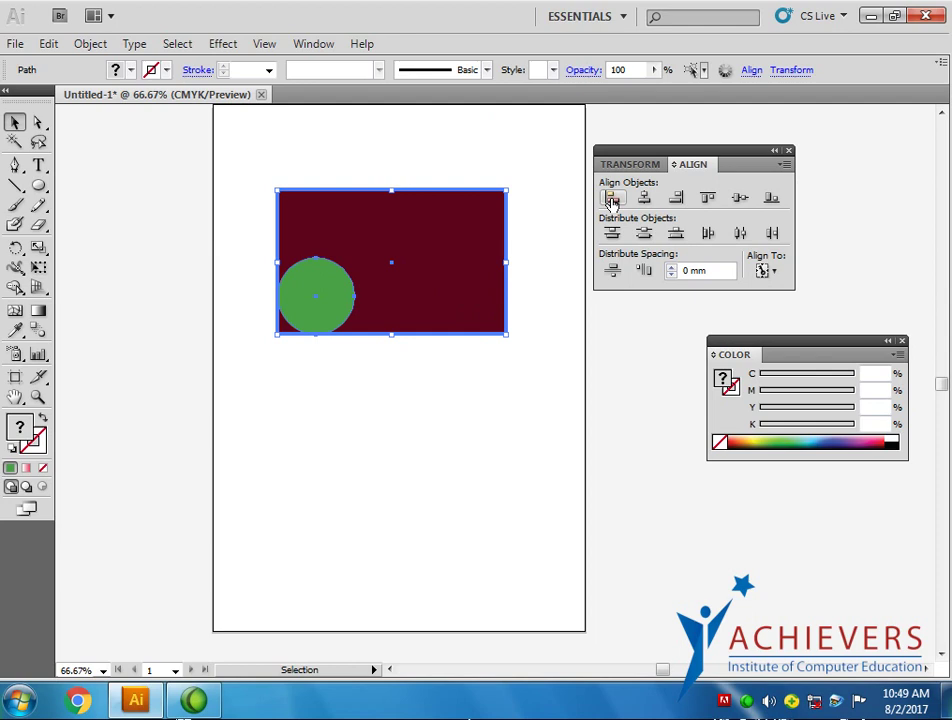
{"action": "left_click", "coordinate": [708, 198]}
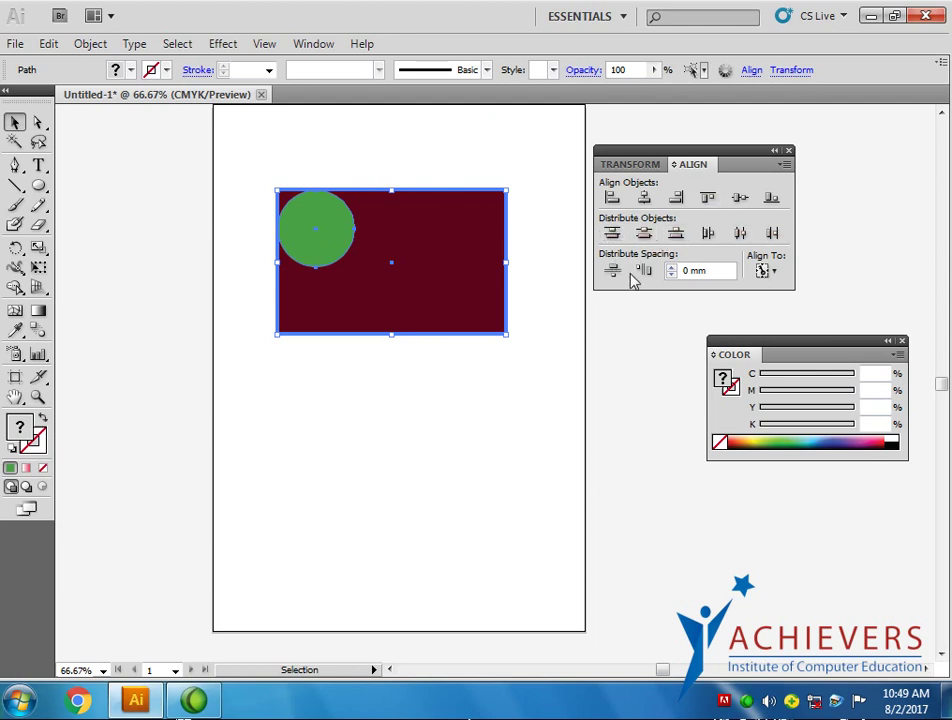
{"action": "left_click", "coordinate": [232, 130]}
- Place the circle above the rectangle, copy it twice below, and distribute the four shapes vertically
{"action": "left_click_drag", "start_coordinate": [342, 238], "coordinate": [340, 198]}
{"action": "left_click_drag", "start_coordinate": [378, 244], "coordinate": [373, 296]}
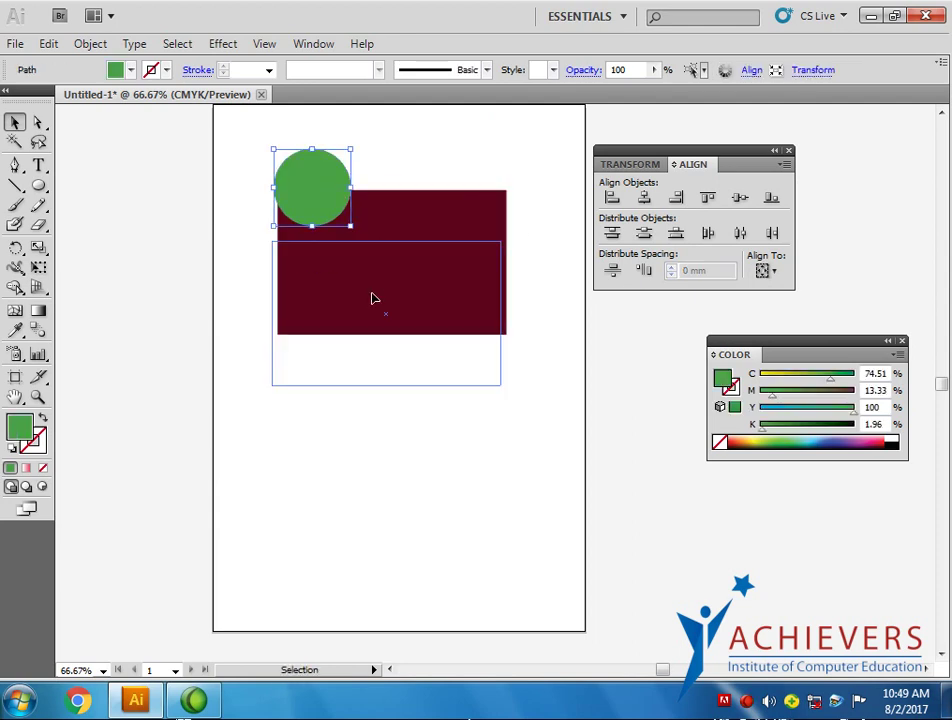
{"action": "left_click_drag", "start_coordinate": [323, 208], "coordinate": [319, 548]}
{"action": "left_click", "coordinate": [552, 520]}
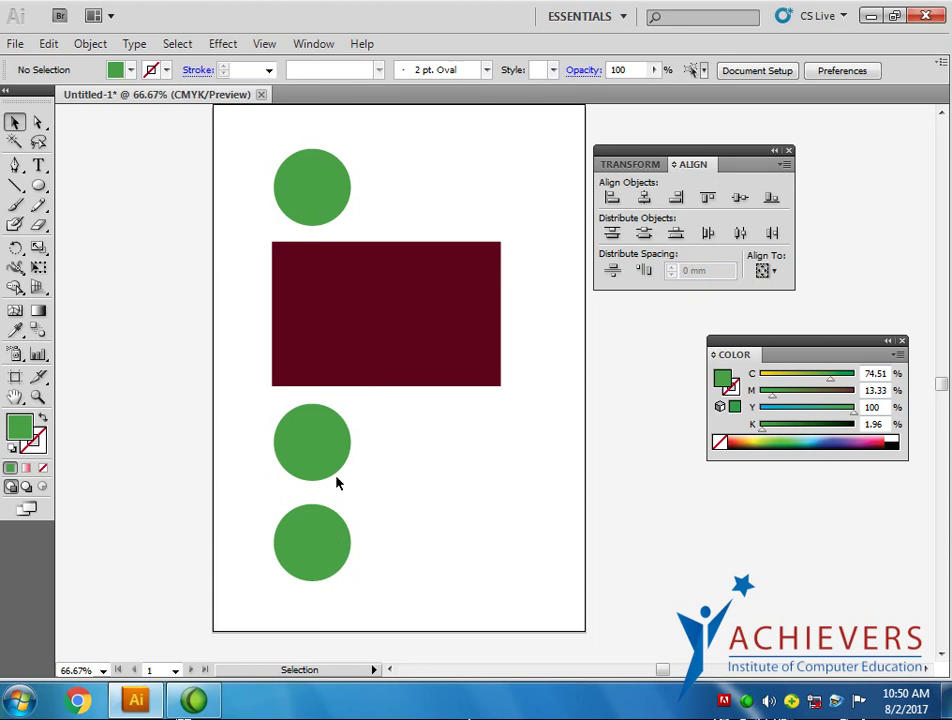
{"action": "left_click_drag", "start_coordinate": [325, 557], "coordinate": [325, 580]}
{"action": "left_click", "coordinate": [308, 450], "text": "shift"}
{"action": "left_click", "coordinate": [325, 246], "text": "shift"}
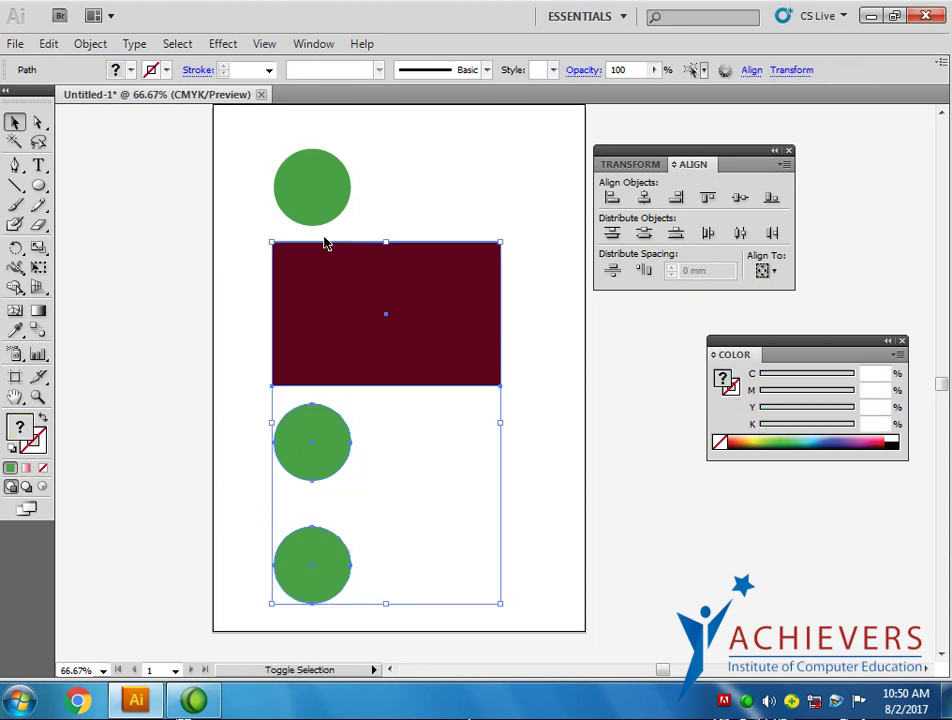
{"action": "left_click", "coordinate": [327, 208], "text": "shift"}
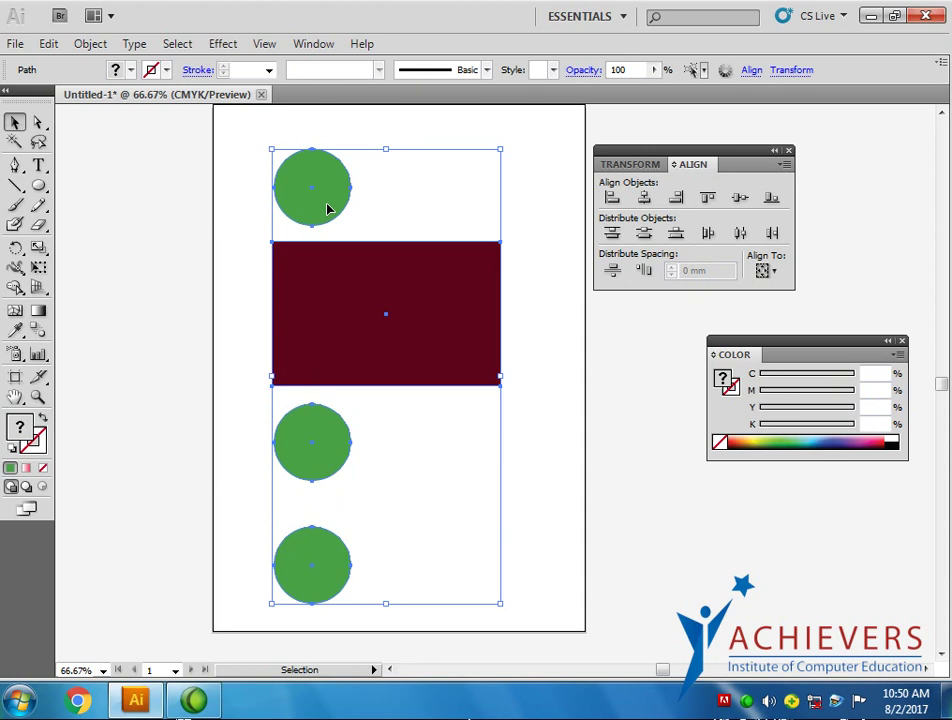
{"action": "left_click", "coordinate": [613, 275]}
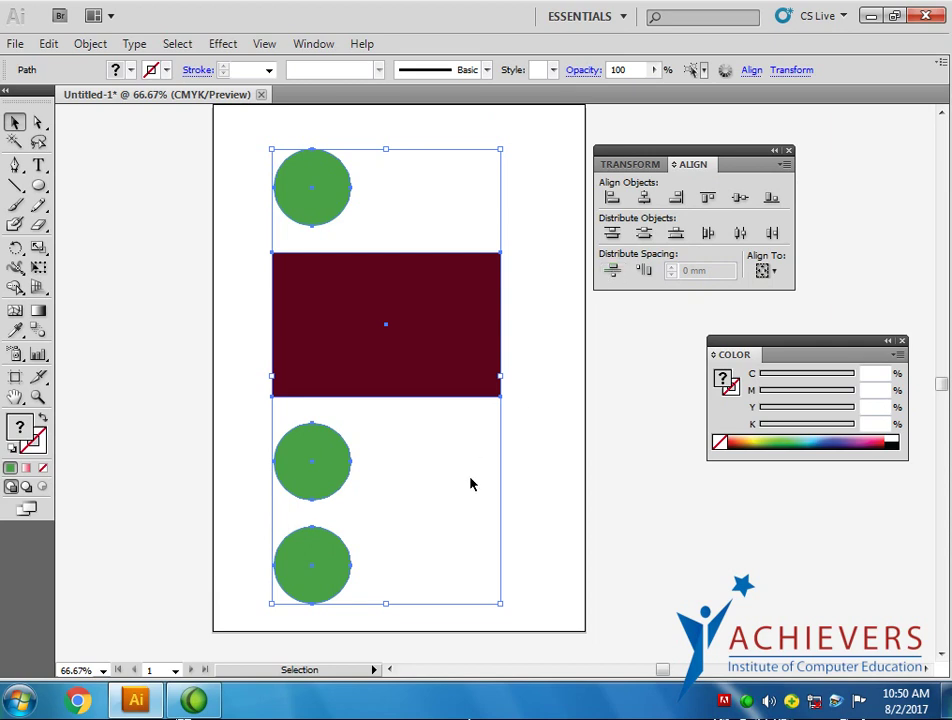
- Duplicate the top circle rightward to start a row across the artboard top
{"action": "left_click", "coordinate": [470, 482]}
{"action": "left_click_drag", "start_coordinate": [474, 374], "coordinate": [401, 500]}
{"action": "mouse_move", "coordinate": [211, 319]}
{"action": "left_mouse_down"}
{"action": "mouse_move", "coordinate": [171, 319]}
{"action": "mouse_move", "coordinate": [479, 322]}
{"action": "left_mouse_up"}
{"action": "left_click", "coordinate": [360, 318]}
{"action": "left_click", "coordinate": [440, 321]}
- Add a fourth circle at the row's end and apply Horizontal Distribute Space to the row
{"action": "left_click", "coordinate": [476, 412]}
{"action": "left_click_drag", "start_coordinate": [172, 328], "coordinate": [159, 328]}
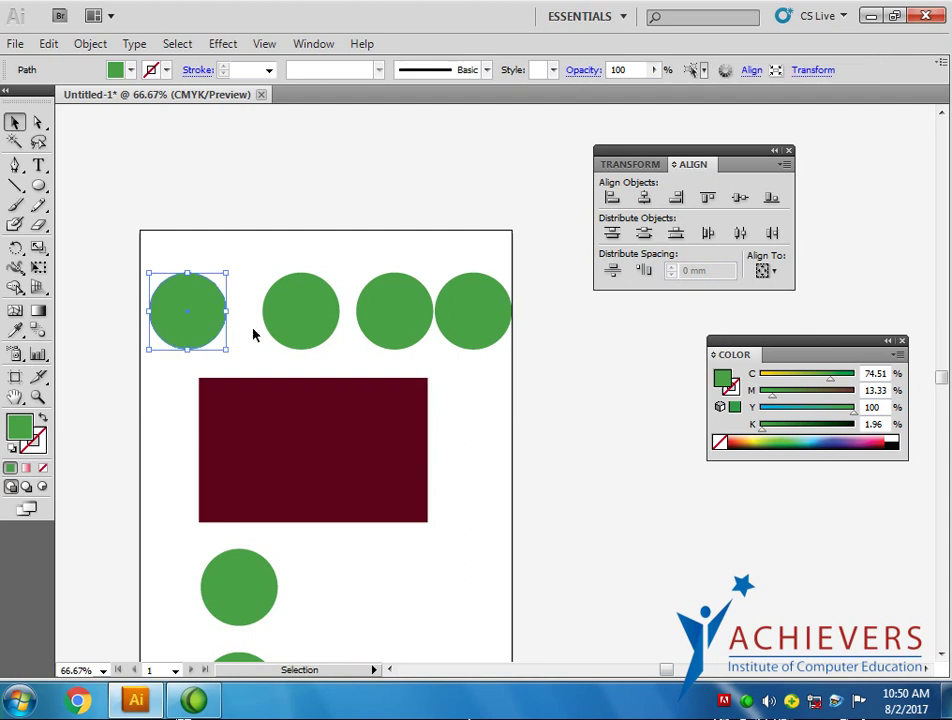
{"action": "mouse_move", "coordinate": [158, 240]}
{"action": "left_mouse_down"}
{"action": "mouse_move", "coordinate": [440, 336]}
{"action": "mouse_move", "coordinate": [512, 330]}
{"action": "left_mouse_up"}
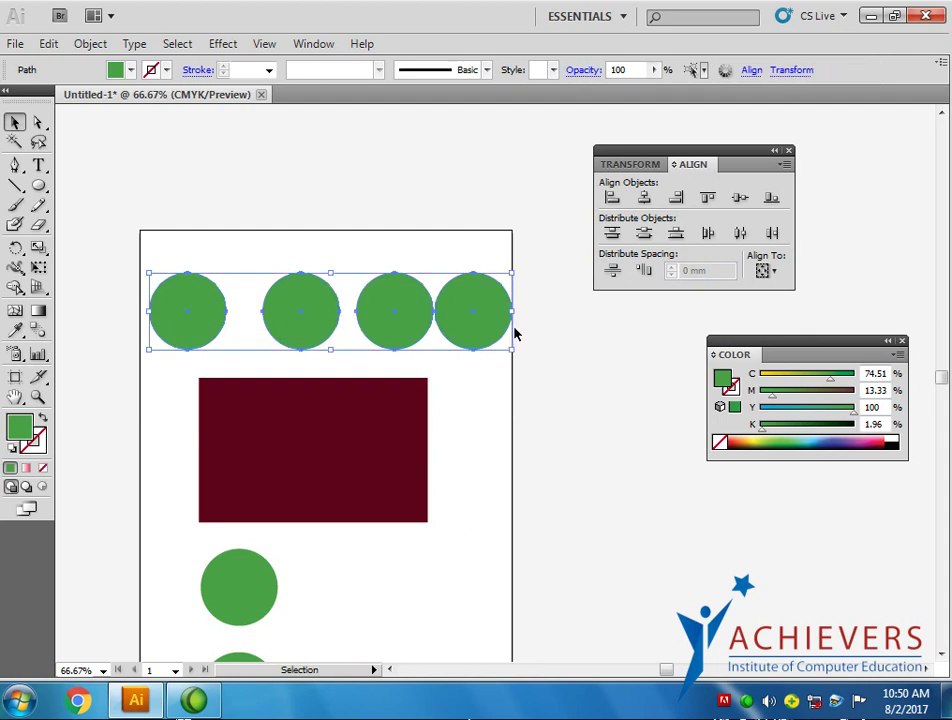
{"action": "left_click", "coordinate": [646, 274]}
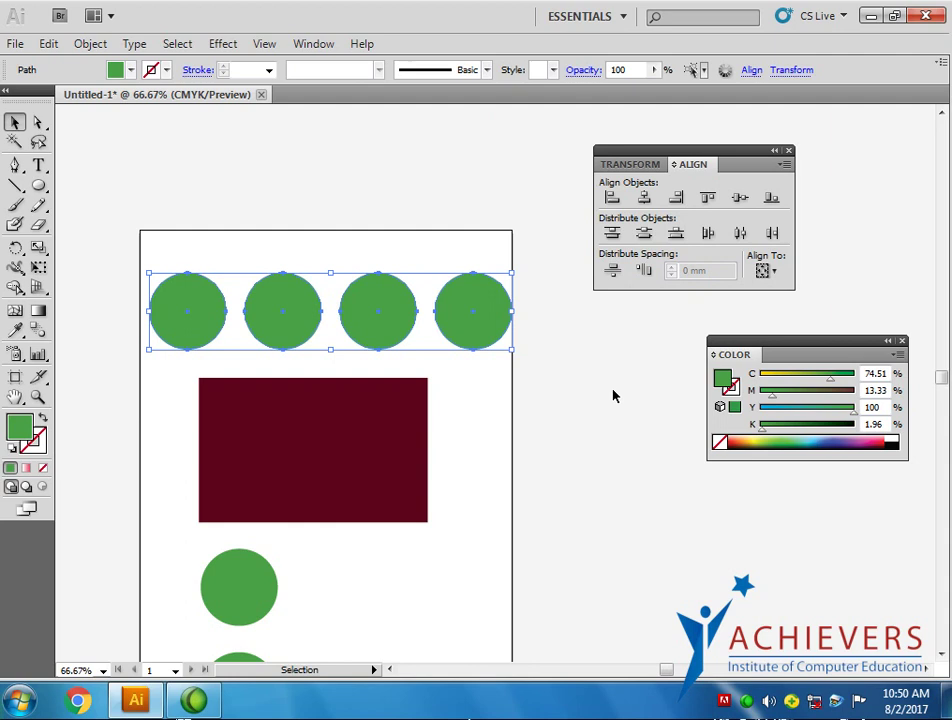
- Undo the even spacing and the duplicated circles
{"action": "key", "text": "a"}
{"action": "key", "text": "ctrl+z"}
{"action": "key", "text": "ctrl+z"}
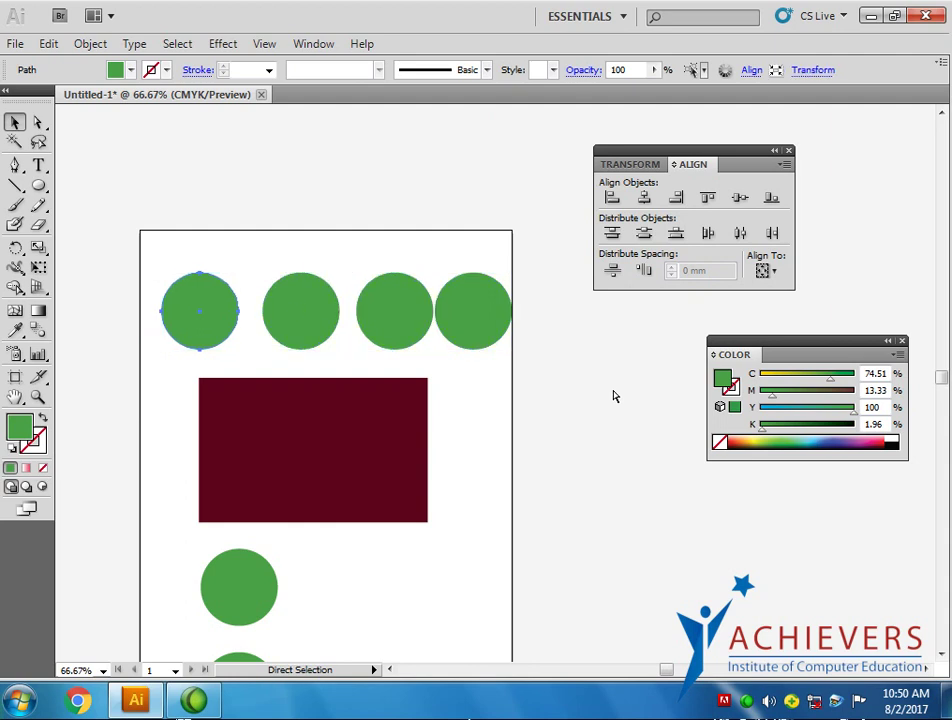
{"action": "key", "text": "ctrl+z"}
{"action": "key", "text": "ctrl+z"}
{"action": "key", "text": "ctrl+z"}
{"action": "key", "text": "v"}
- Shift the first circle slightly left and copy a fourth circle to the row's end
{"action": "left_click", "coordinate": [238, 325]}
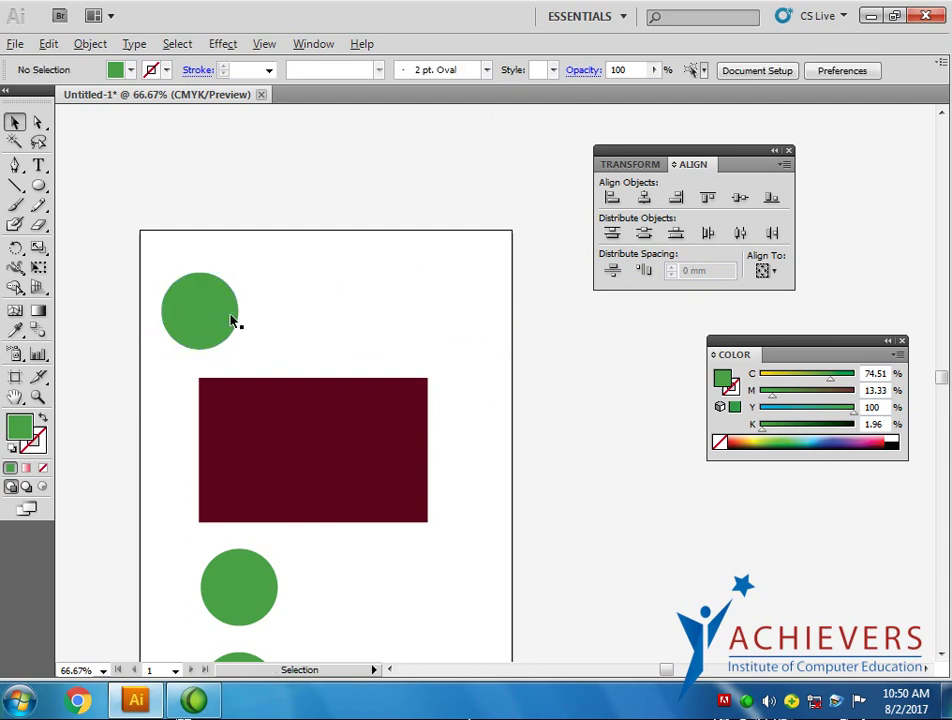
{"action": "mouse_move", "coordinate": [188, 321]}
{"action": "left_mouse_down"}
{"action": "mouse_move", "coordinate": [175, 322]}
{"action": "mouse_move", "coordinate": [437, 324]}
{"action": "left_mouse_up"}
{"action": "left_click", "coordinate": [342, 319]}
{"action": "left_click", "coordinate": [427, 372]}
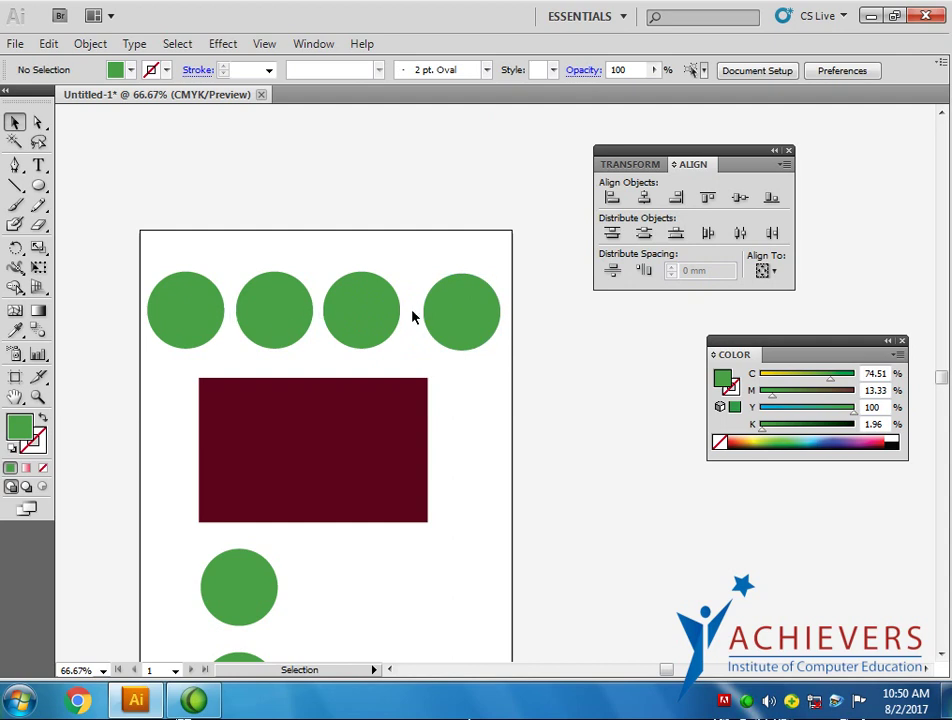
- Select all four green circles and space them evenly with Horizontal Distribute Space
{"action": "left_click", "coordinate": [492, 320]}
{"action": "left_click", "coordinate": [374, 325], "text": "shift"}
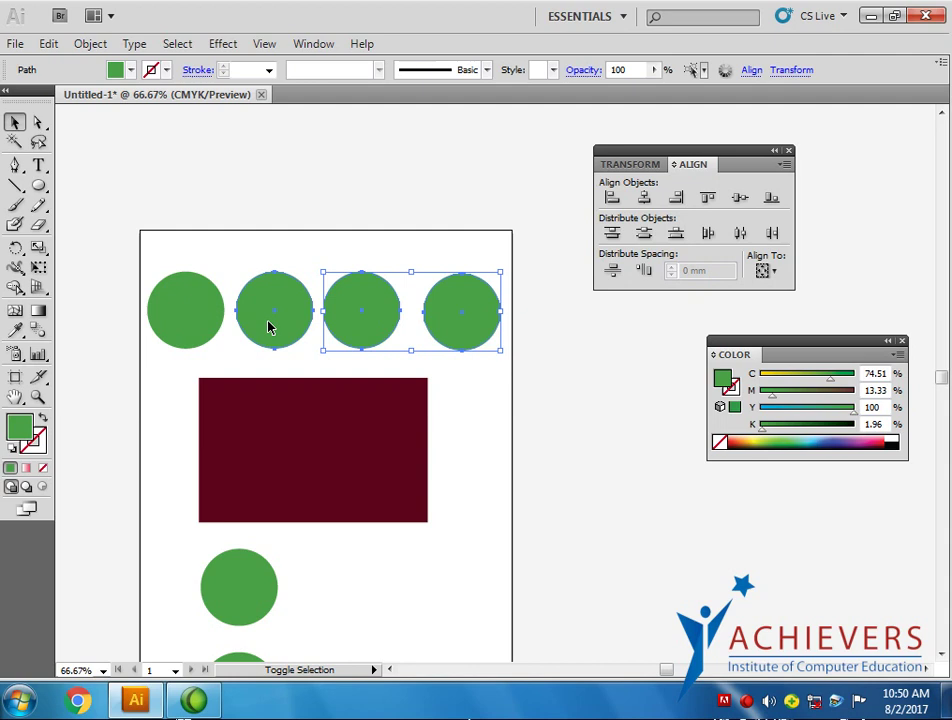
{"action": "left_click", "coordinate": [268, 326], "text": "shift"}
{"action": "left_click", "coordinate": [193, 313], "text": "shift"}
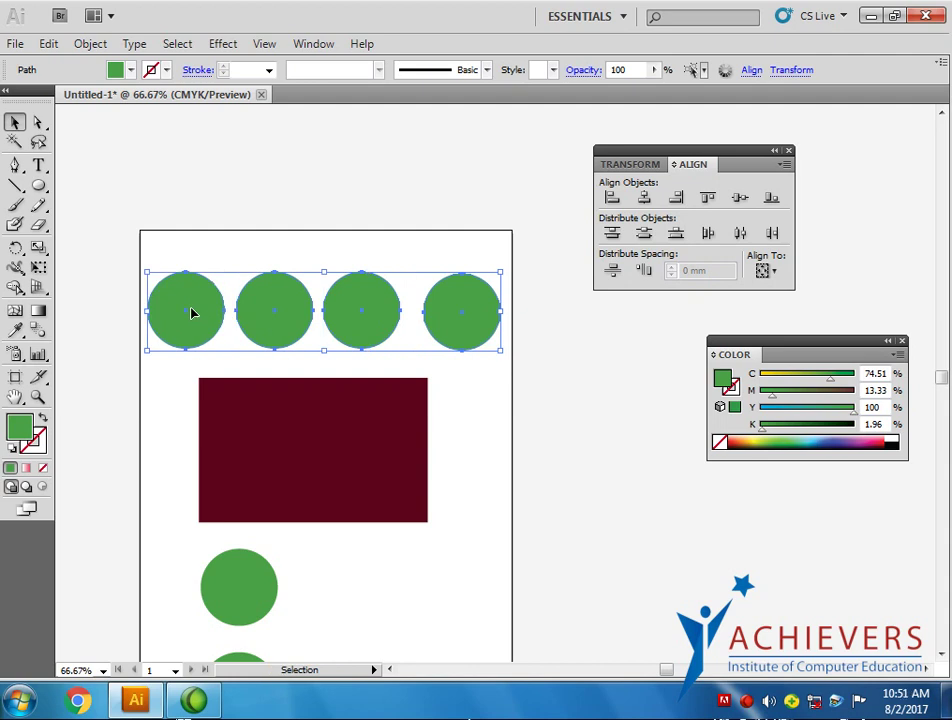
{"action": "left_click", "coordinate": [648, 271]}
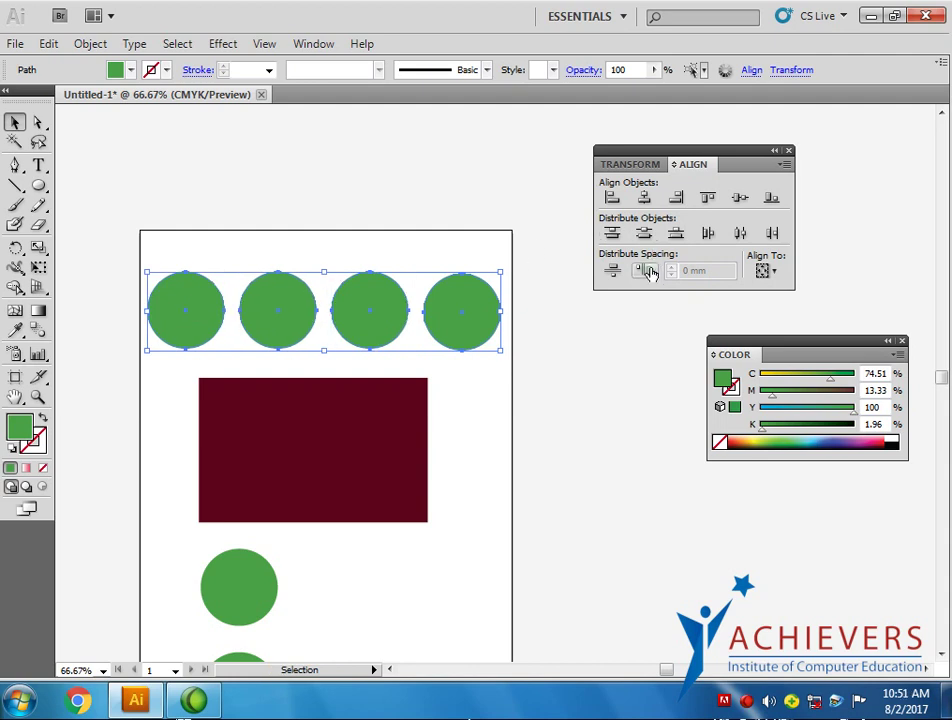